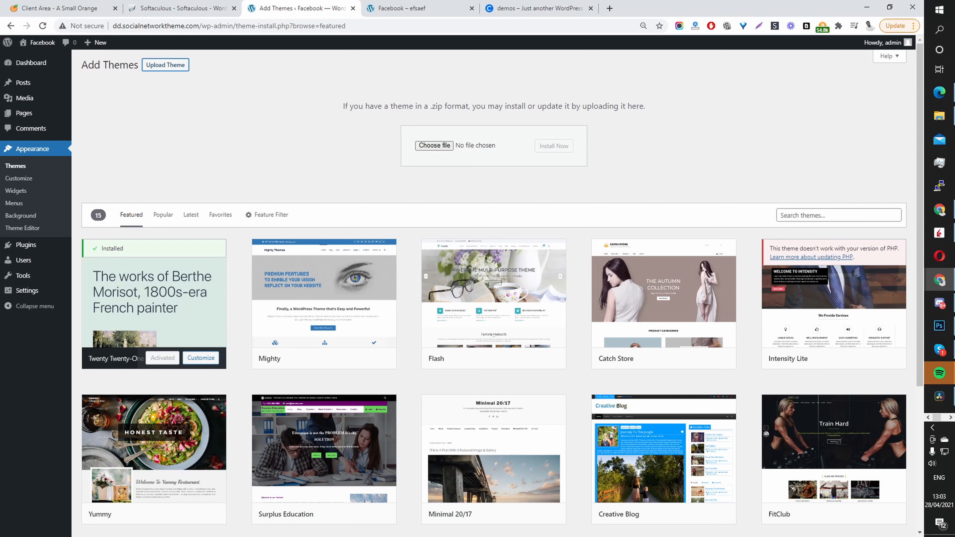
- Upload the theme file community-theme-zqh7a5 (2).zip, install it and activate it on the site
drag(135, 292, 438, 148)
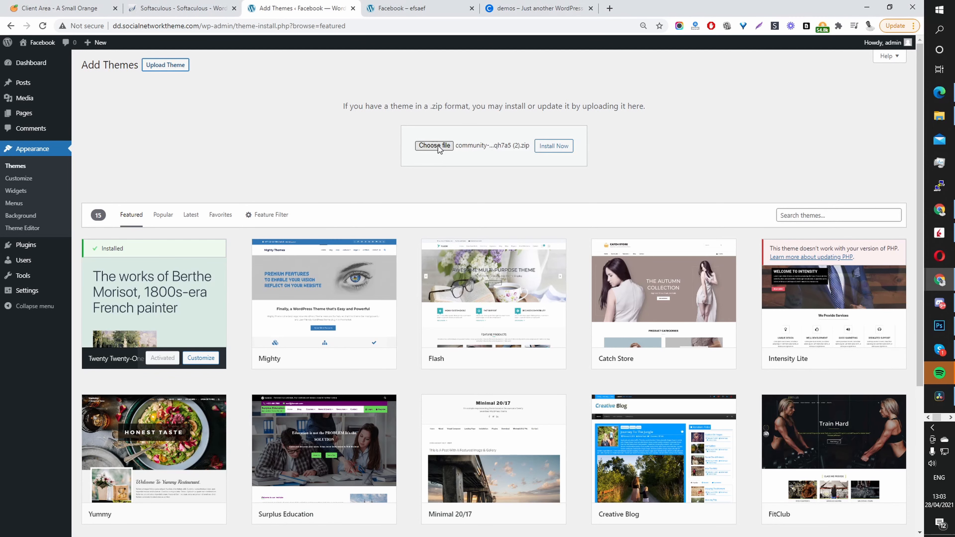
click(563, 150)
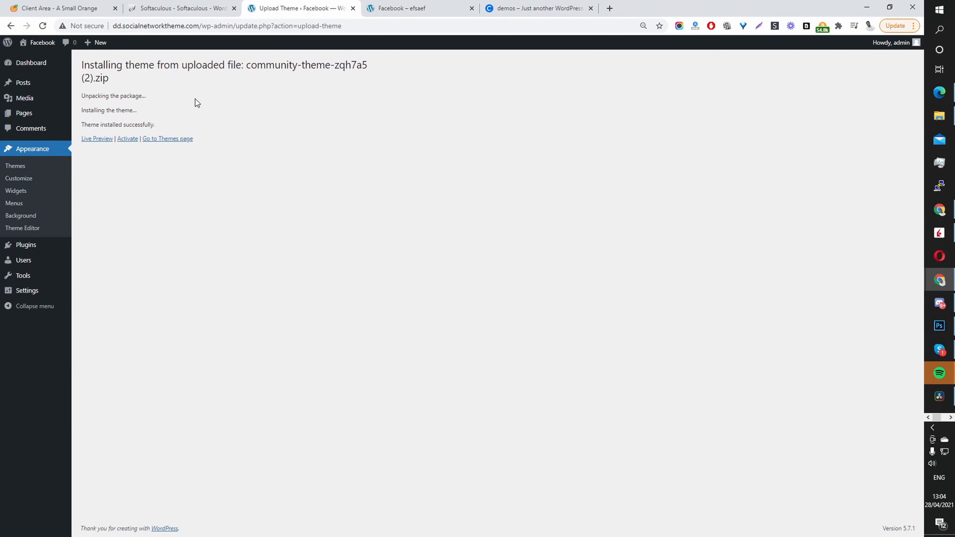
click(126, 139)
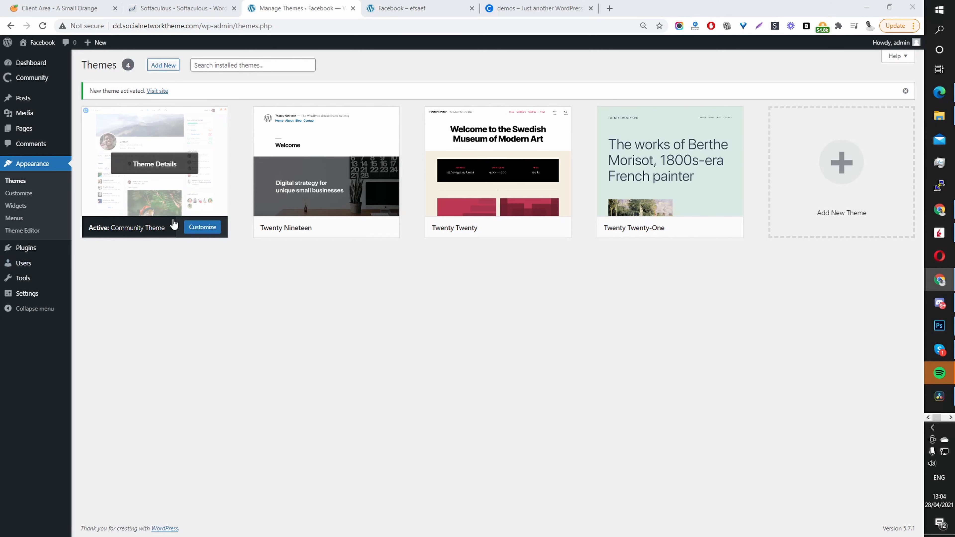
- Activate the Community theme's license by filling in the license key with a saved entry
mouse_move(40, 90)
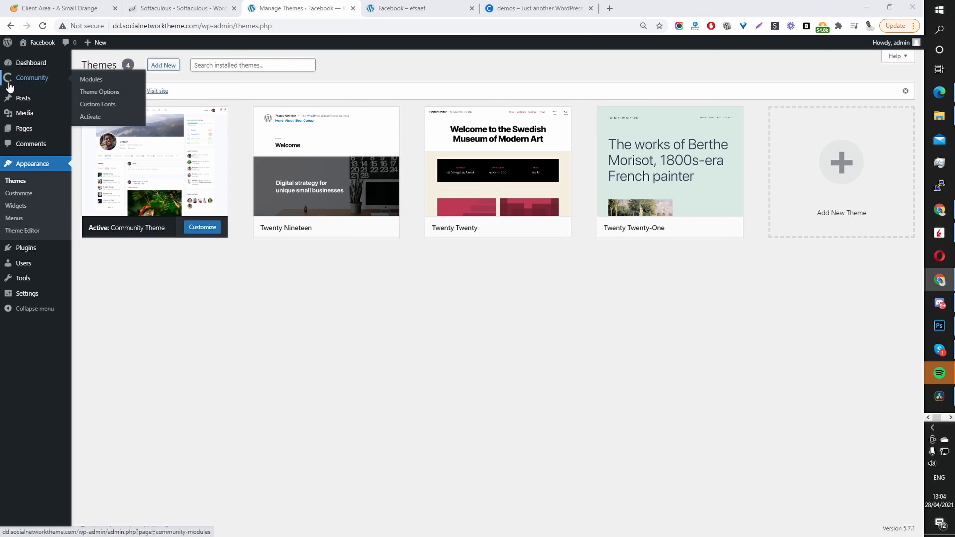
click(91, 117)
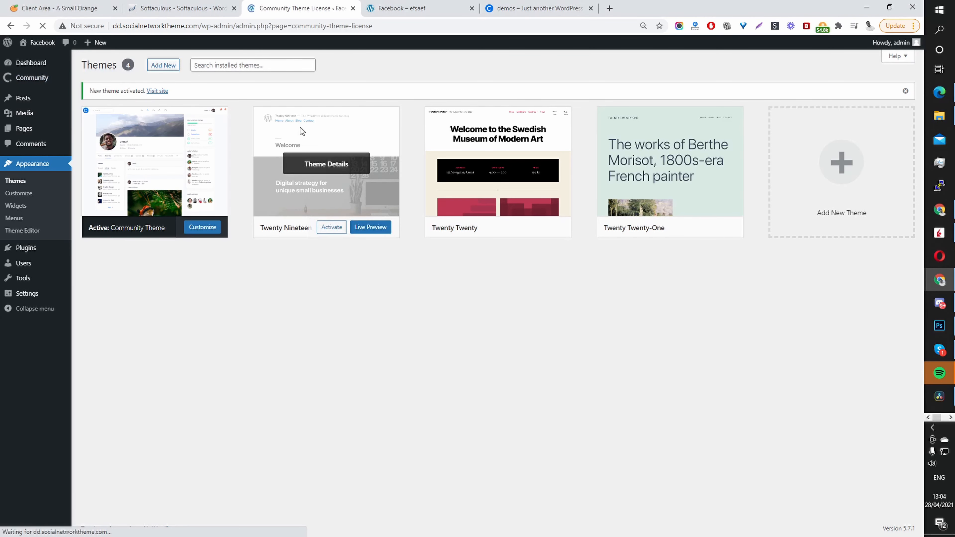
click(349, 128)
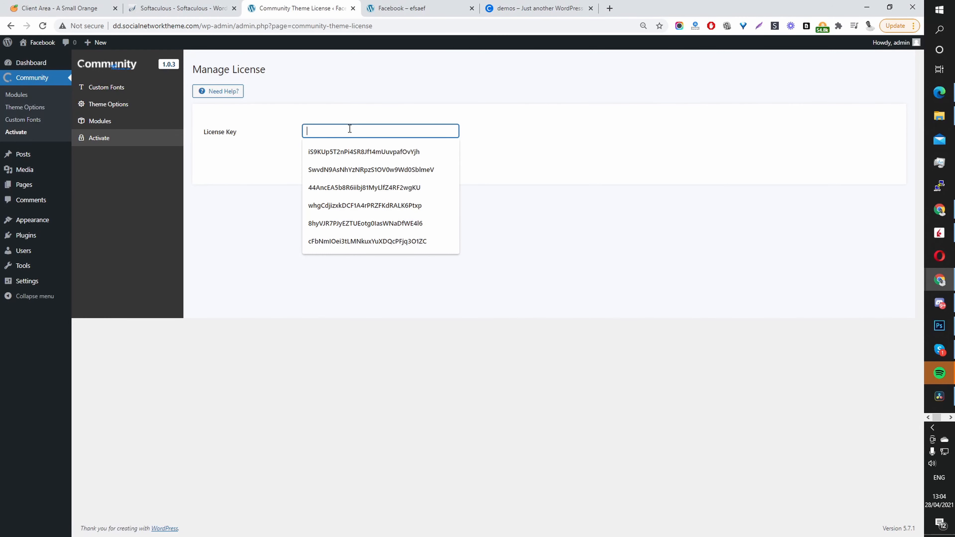
click(365, 206)
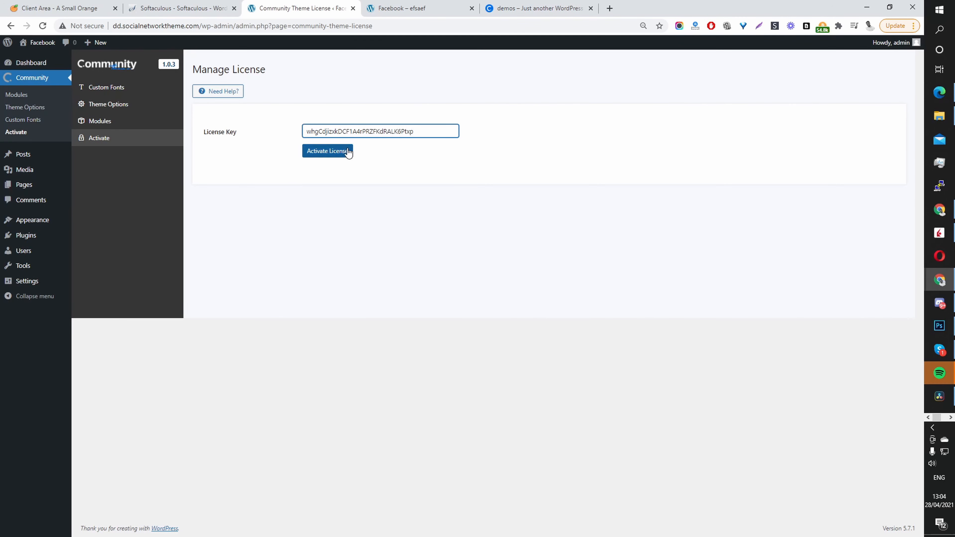
click(325, 155)
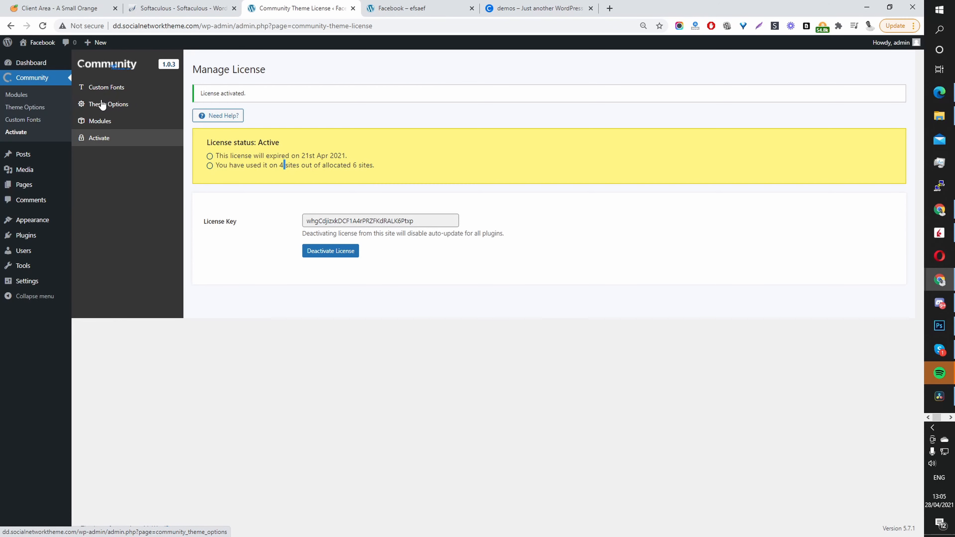
- Open the Community theme's modules page, and reload the site's front page to check its look with the new theme
click(30, 95)
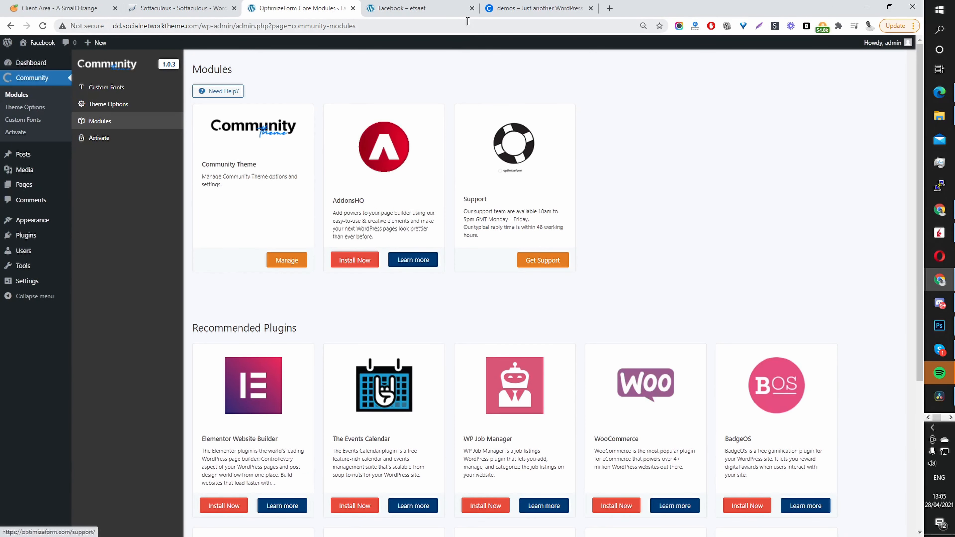
click(430, 11)
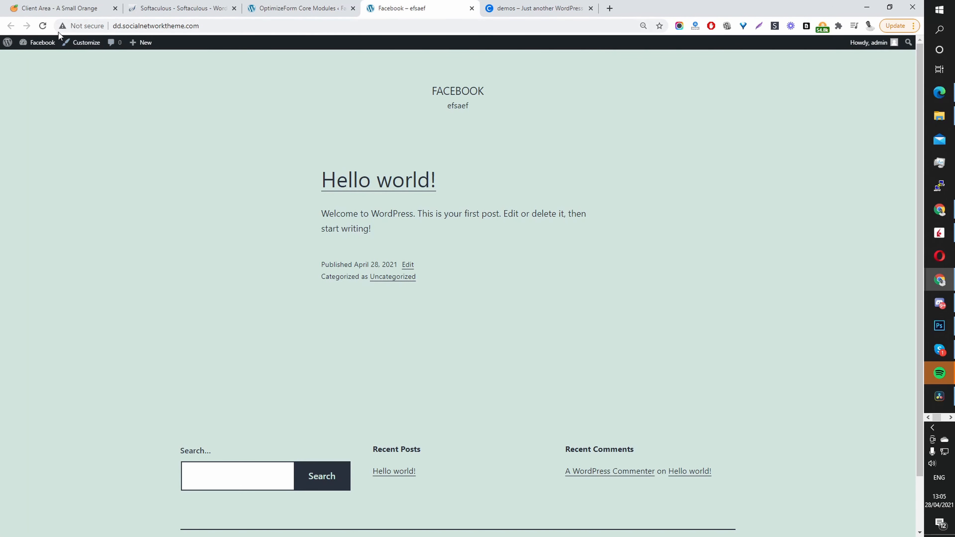
click(43, 26)
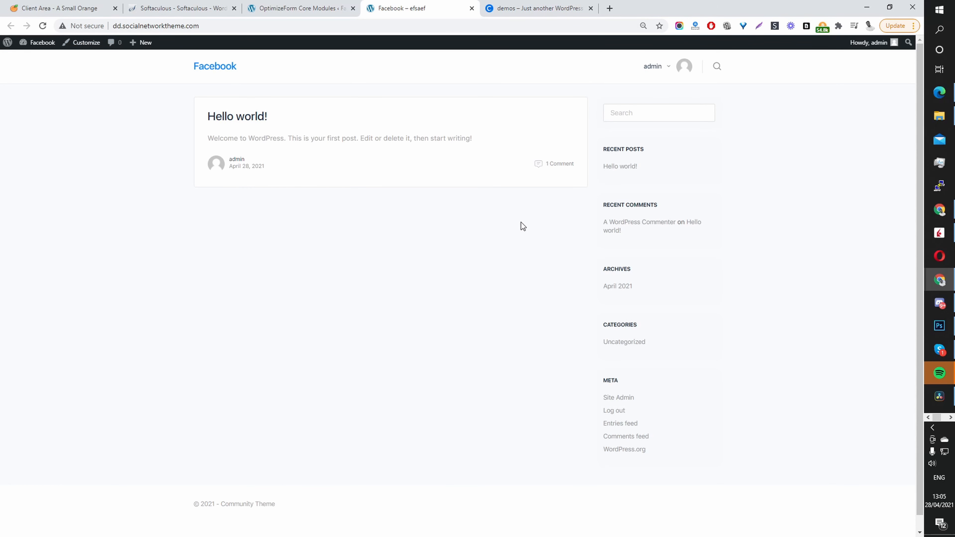
- Install the BuddyBoss Platform from the recommended plugins, switch it on and reload the admin page
click(287, 4)
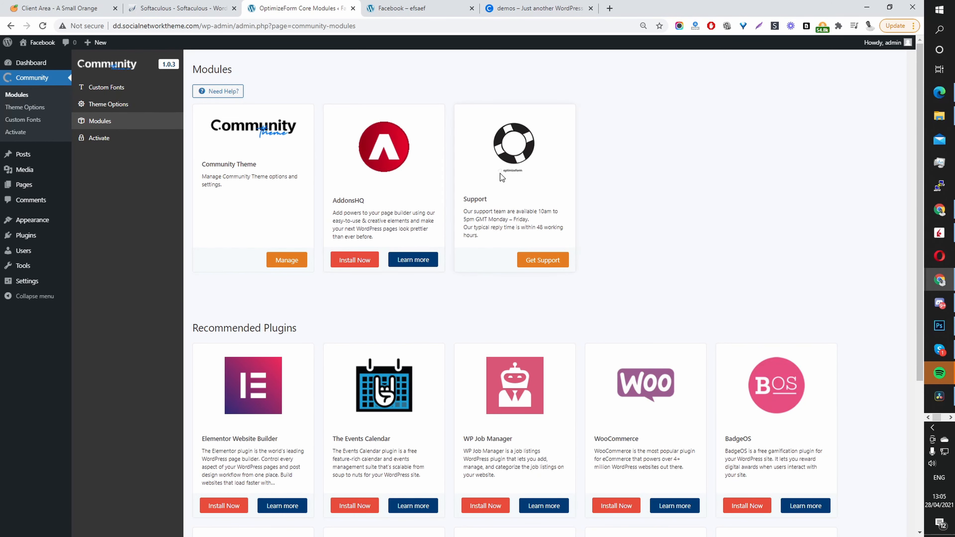
scroll(502, 177, down, 5)
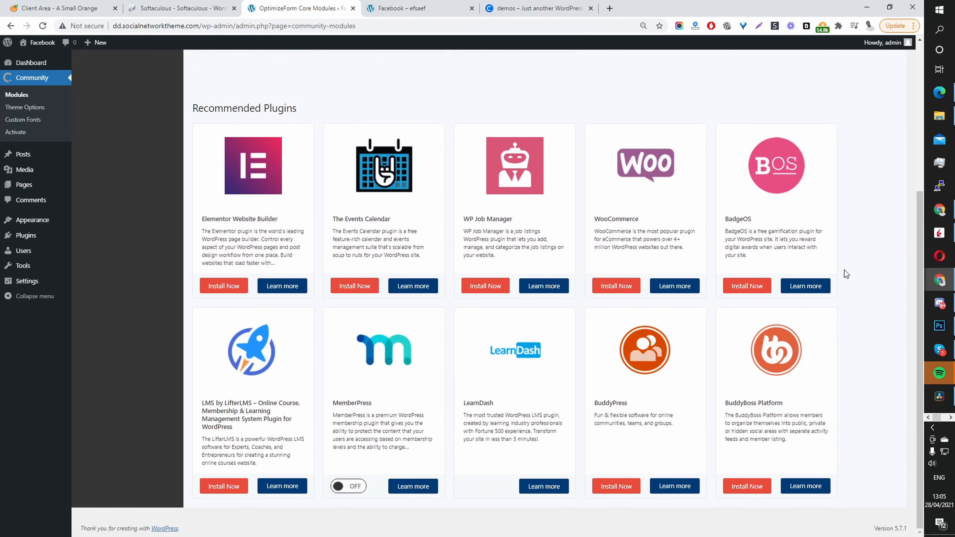
click(754, 485)
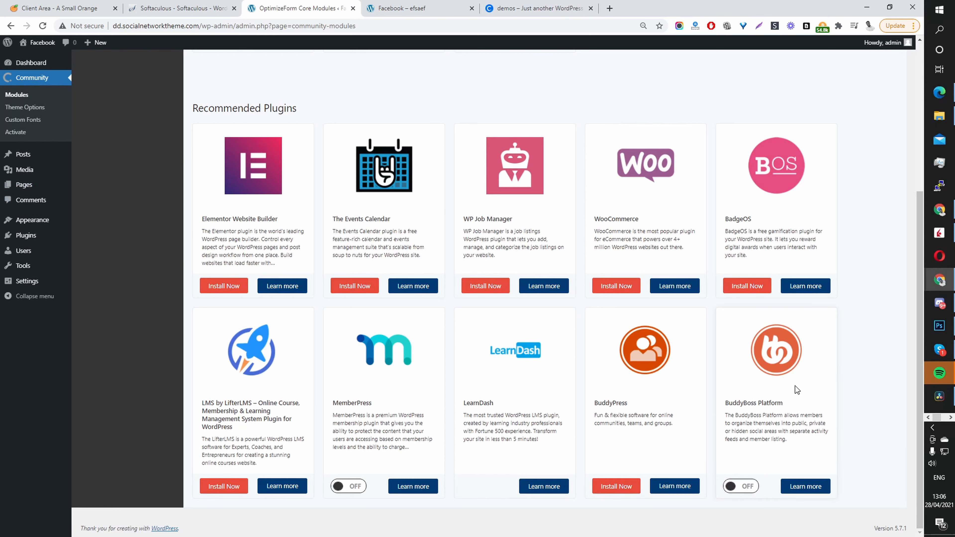
click(745, 486)
click(43, 27)
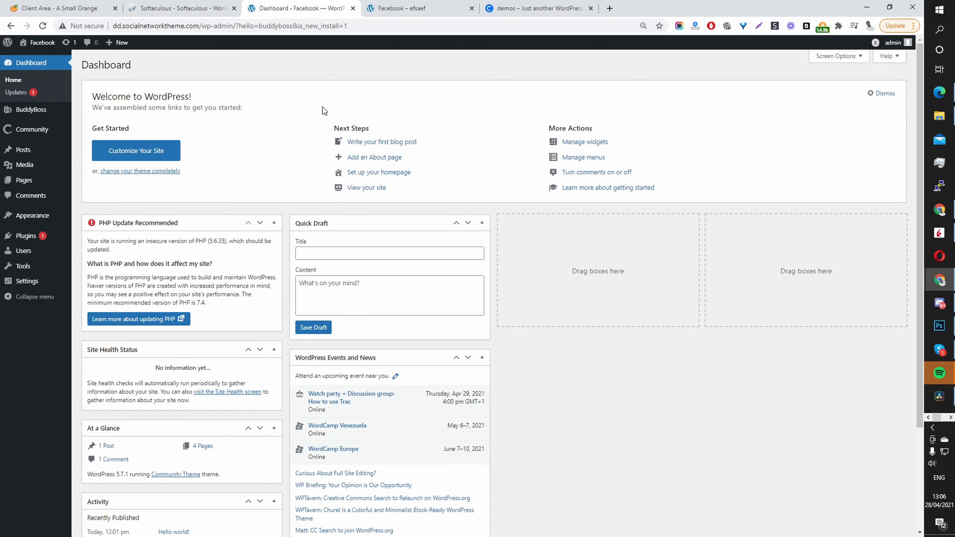
- Reload the site's front page to check its header with BuddyBoss Platform enabled
click(408, 9)
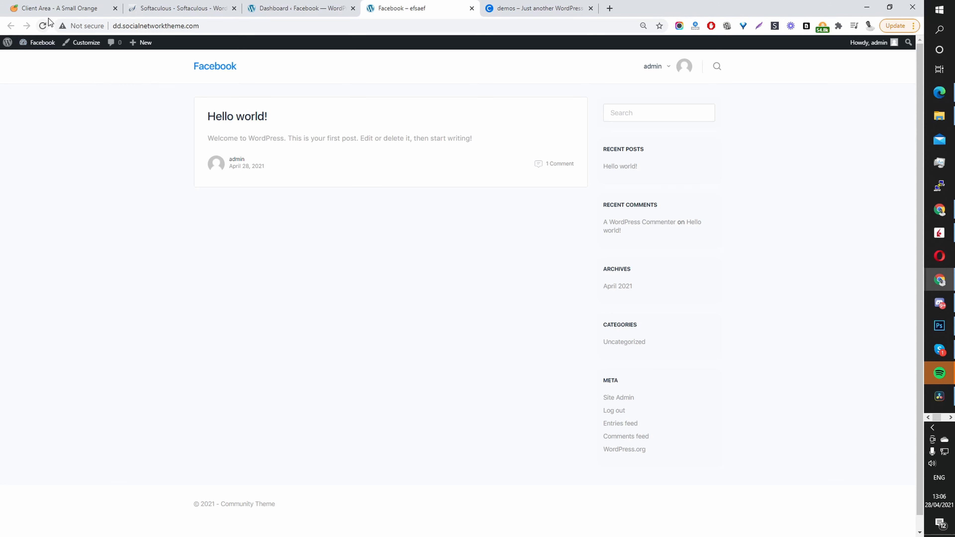
click(43, 25)
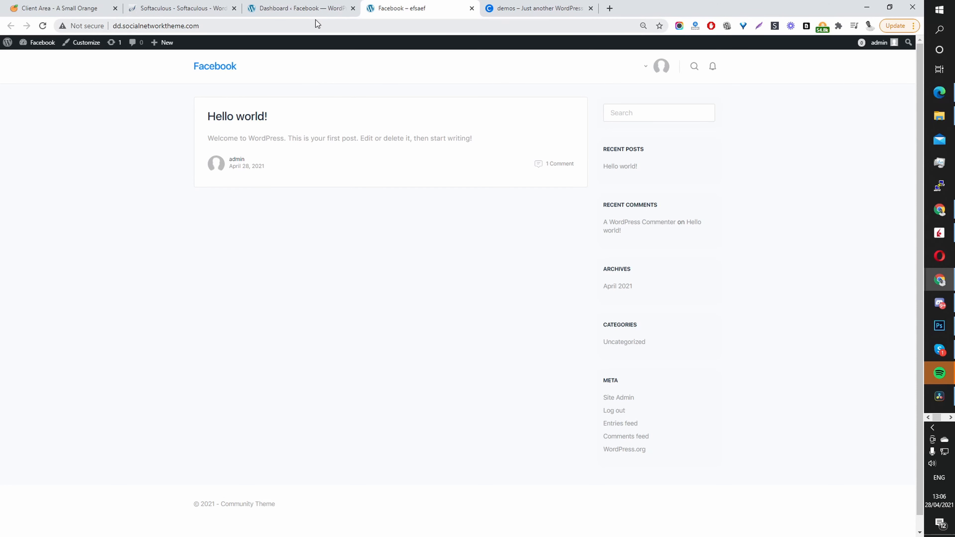
- Bulk-activate all BuddyBoss components, including Social Groups, Forum Discussions, Media Uploading and Private Messaging
click(306, 8)
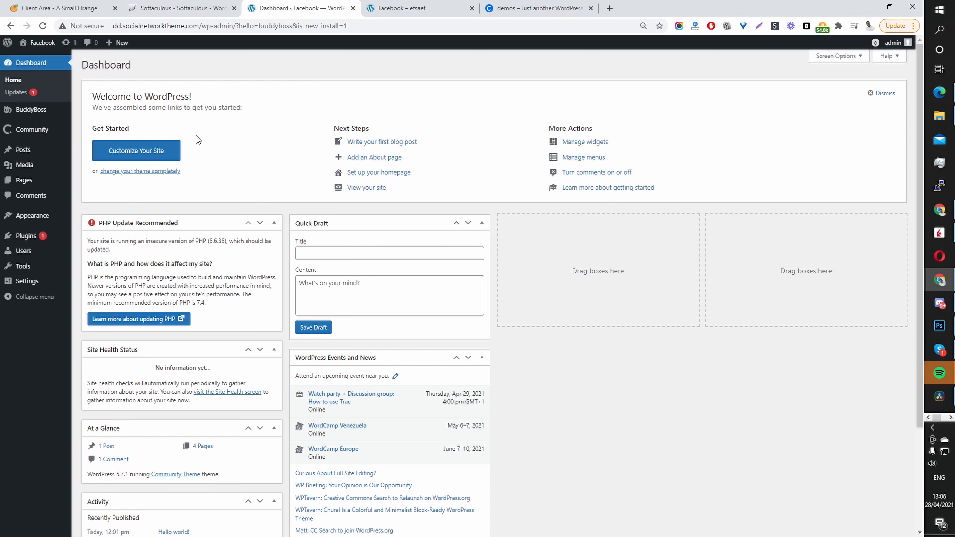
mouse_move(52, 112)
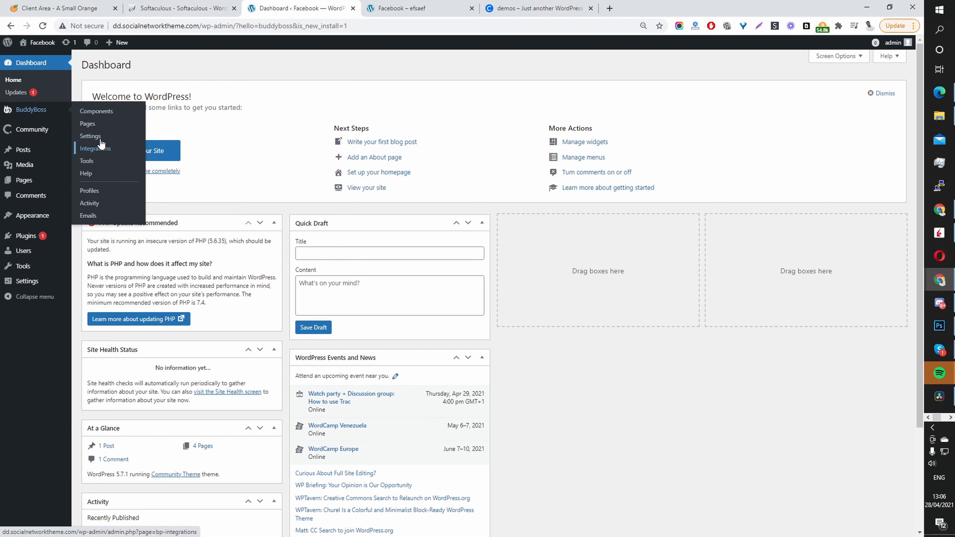
click(107, 120)
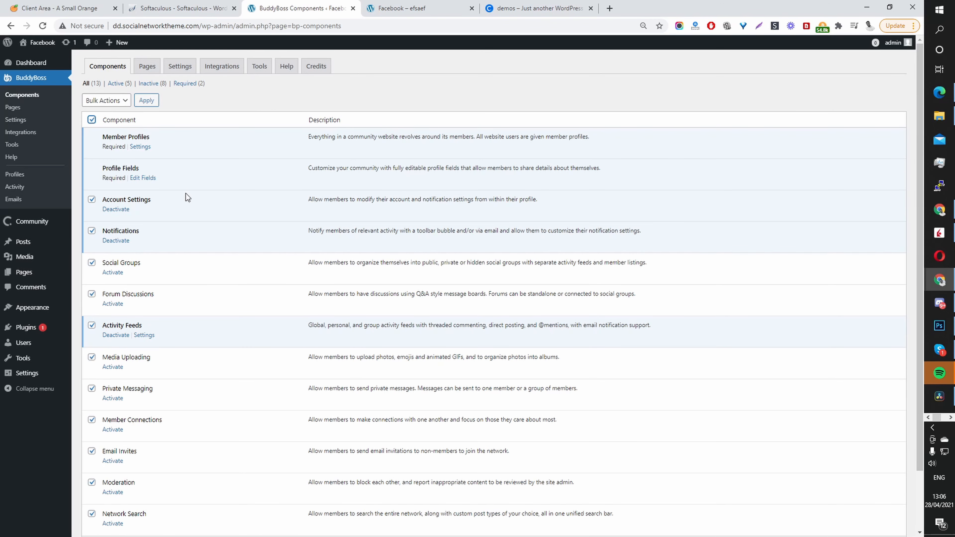
scroll(186, 194, down, 2)
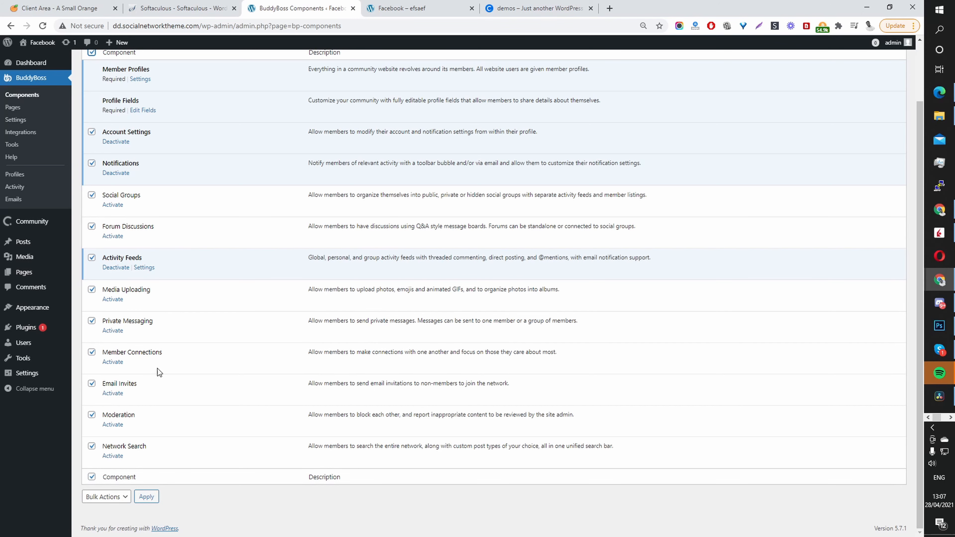
scroll(251, 267, up, 2)
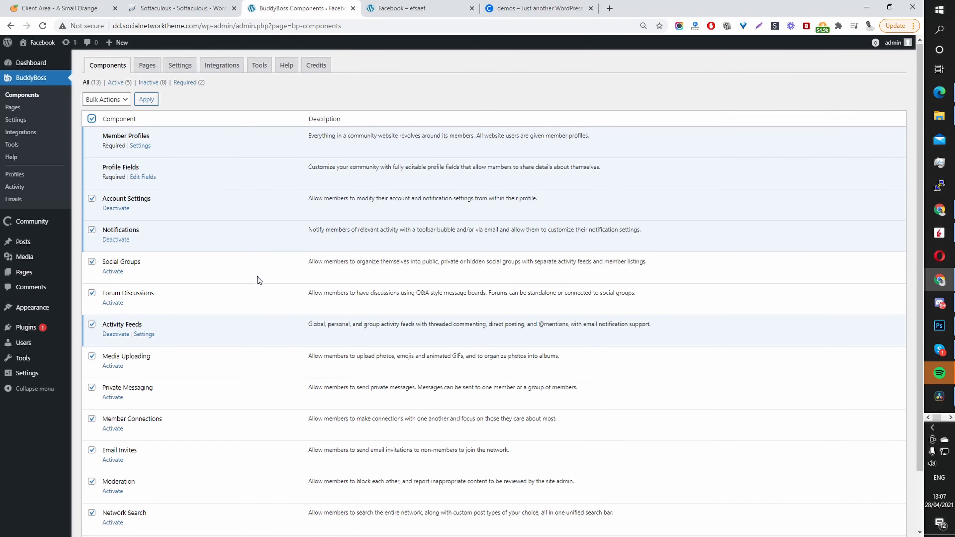
click(119, 100)
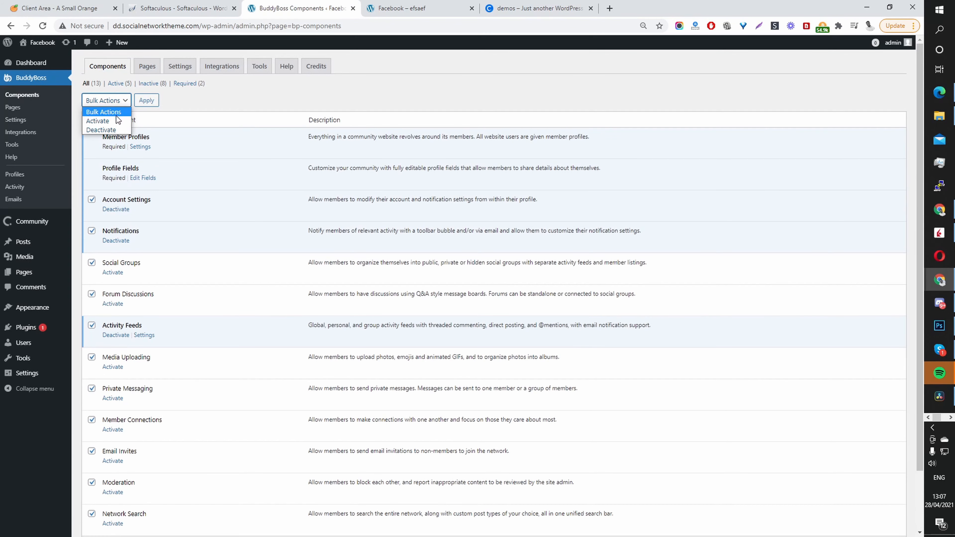
click(124, 115)
click(146, 100)
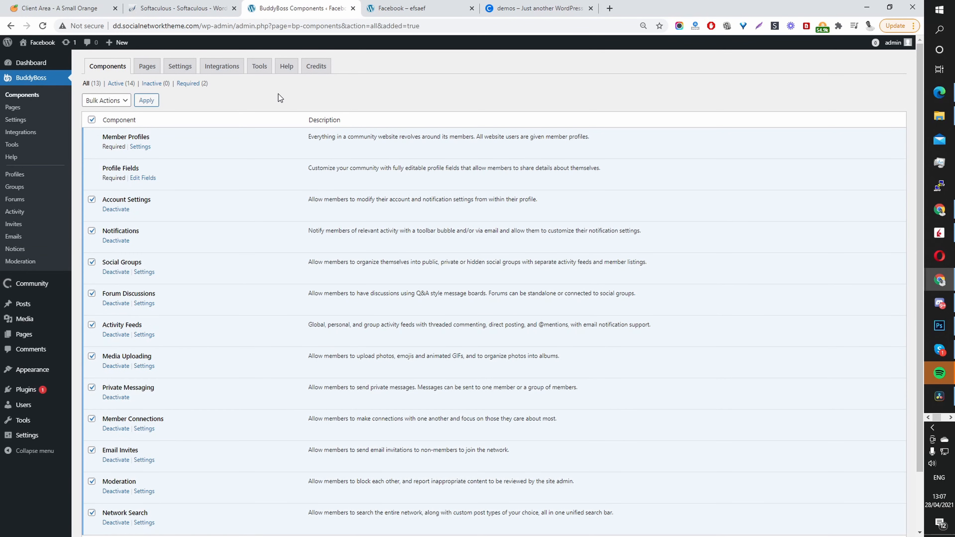
- Import all BuddyBoss default data for Members, Groups and Forums with every sub-option included, and accept the database alteration
click(259, 67)
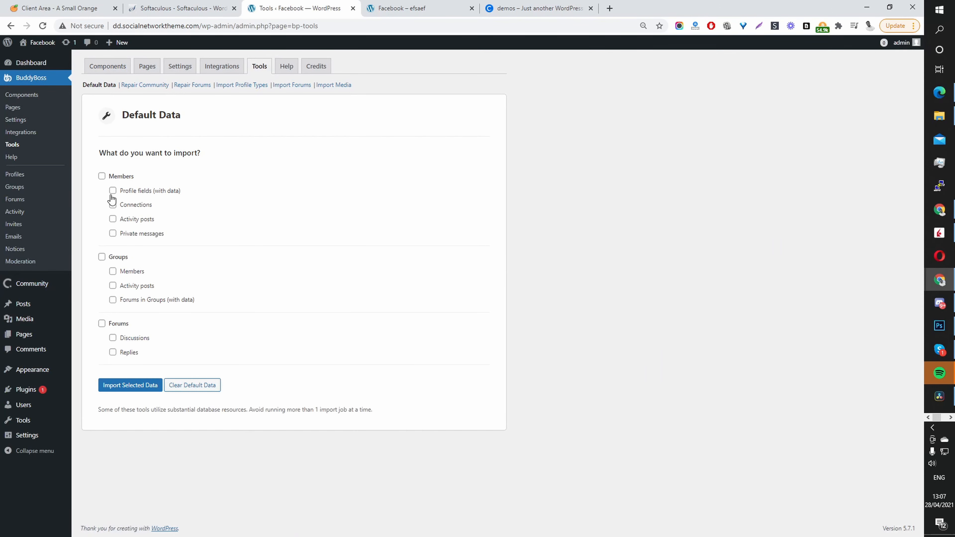
click(102, 176)
click(113, 190)
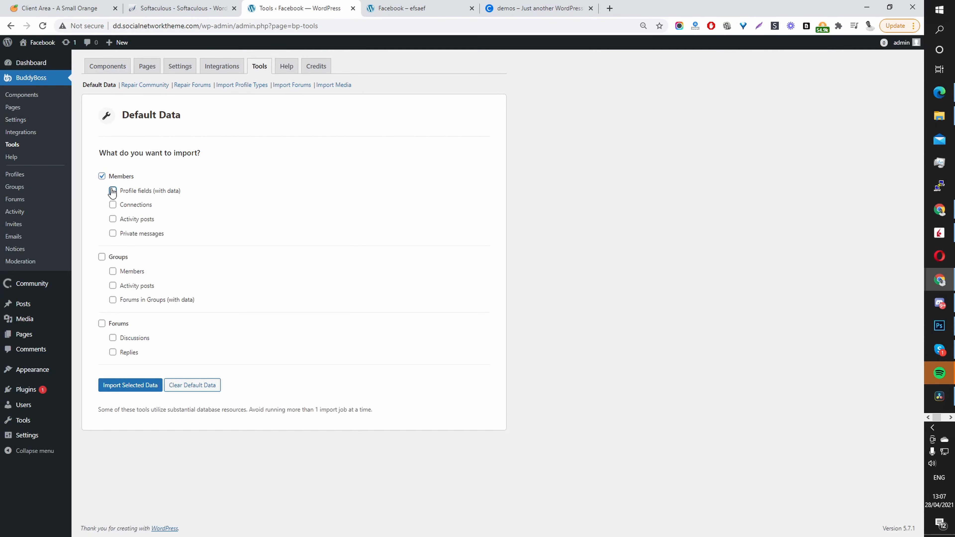
click(113, 205)
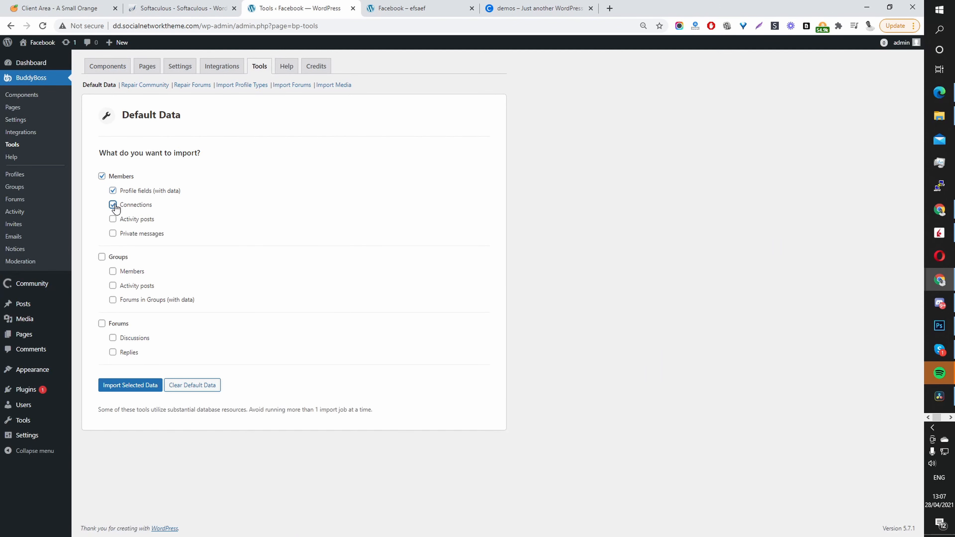
click(113, 219)
click(113, 234)
click(102, 257)
click(112, 271)
click(132, 387)
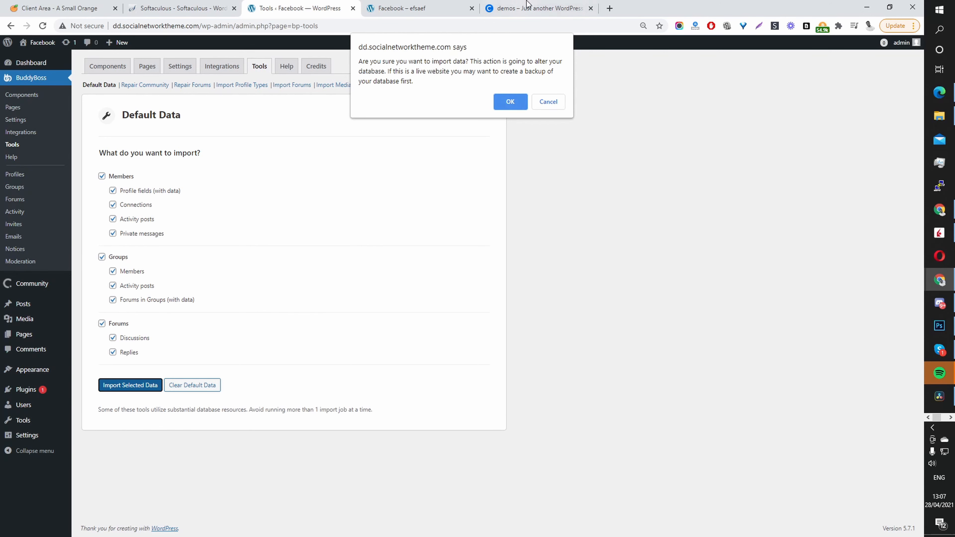
click(508, 103)
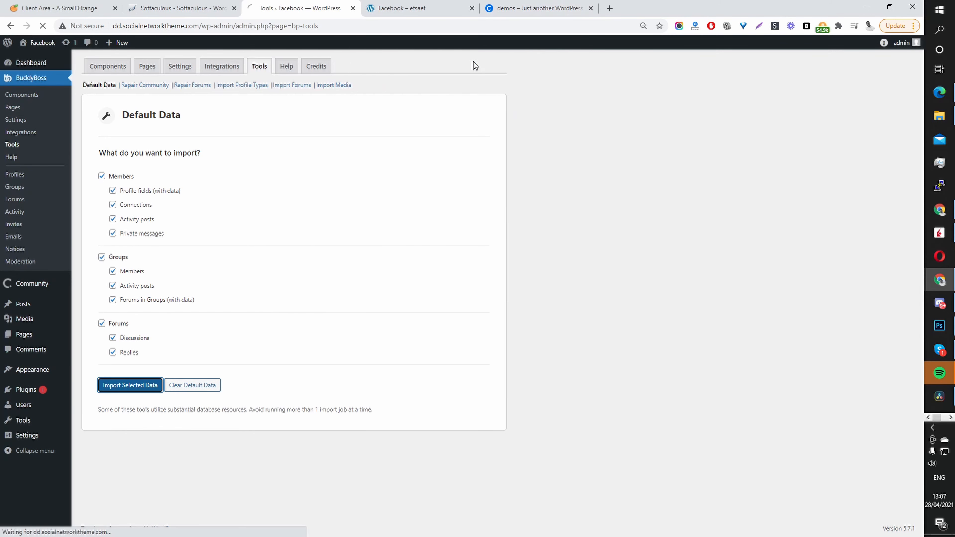
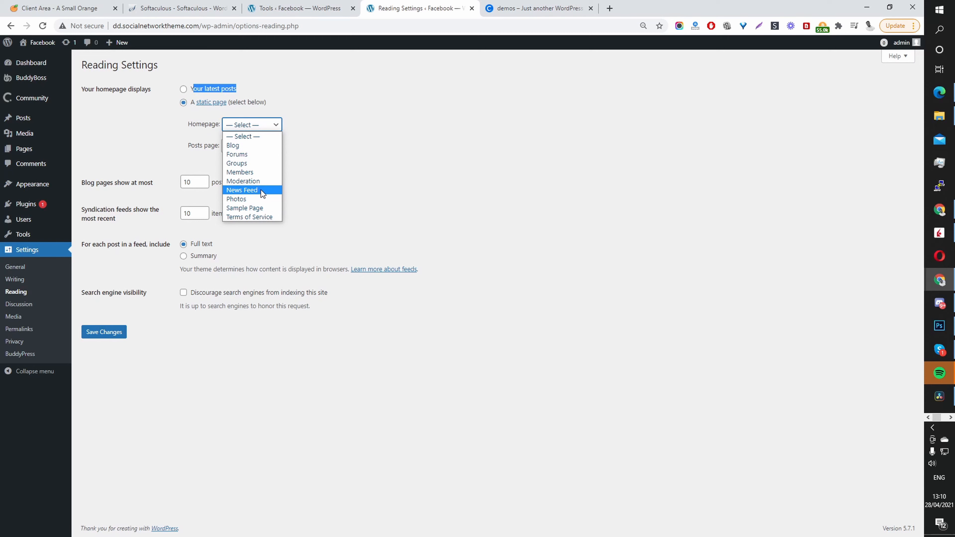
- In the Reading Settings, set the static homepage to News Feed and the posts page to Blog, and save
click(260, 190)
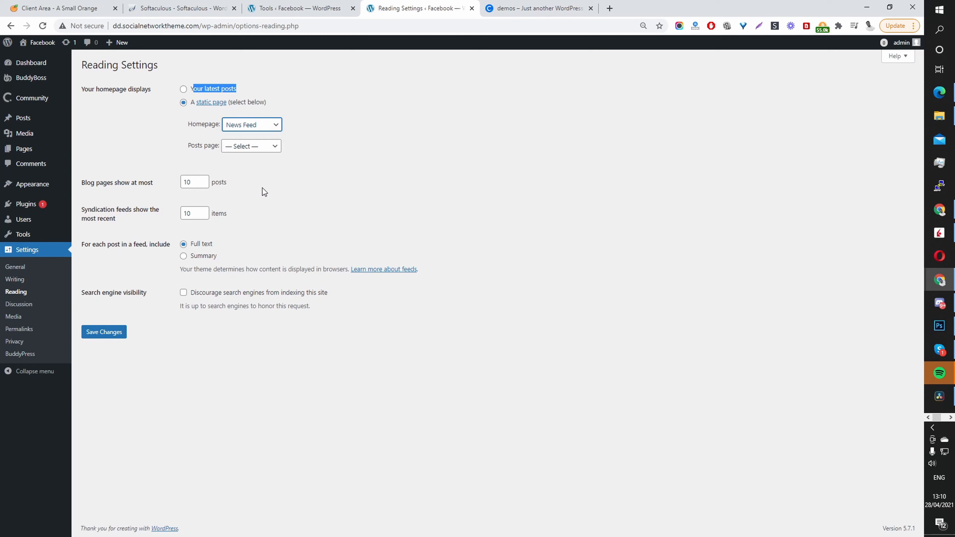
click(248, 147)
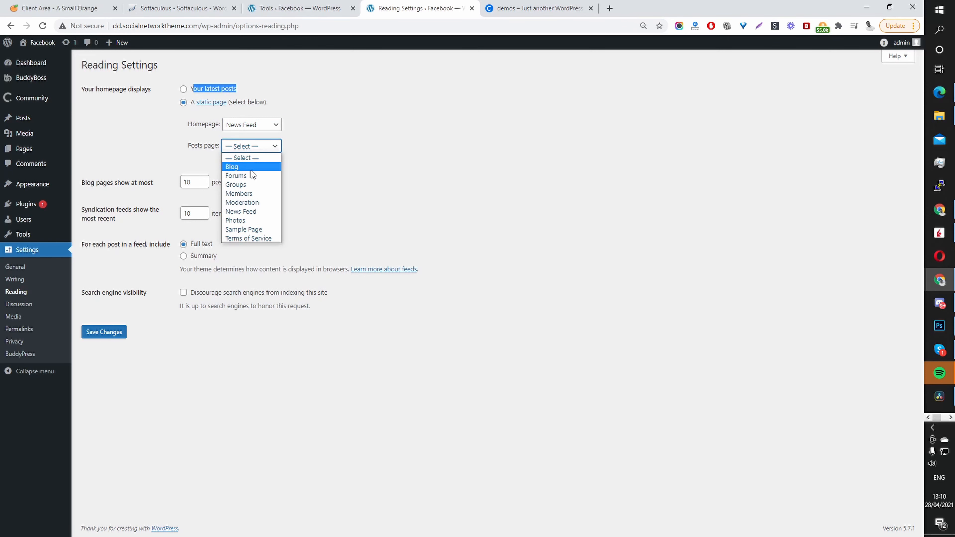
click(234, 168)
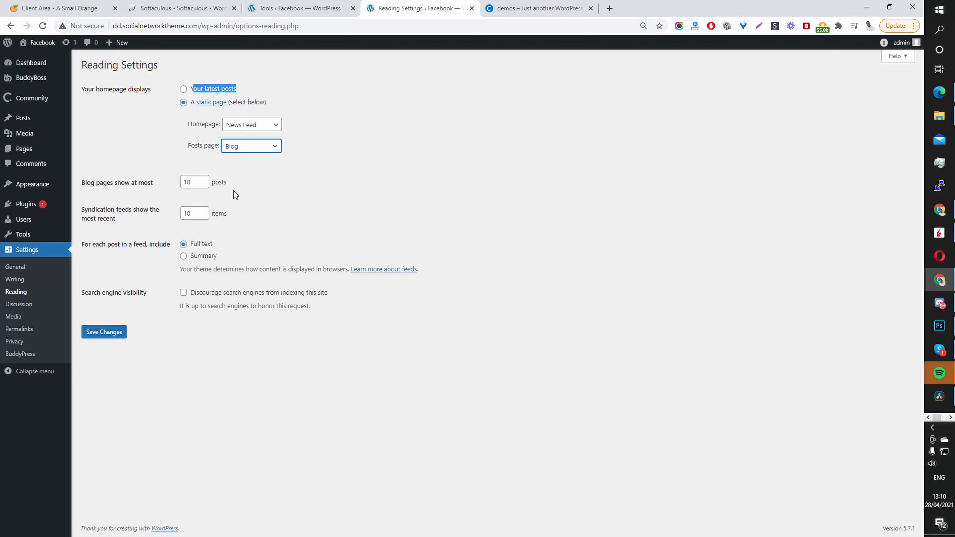
click(109, 336)
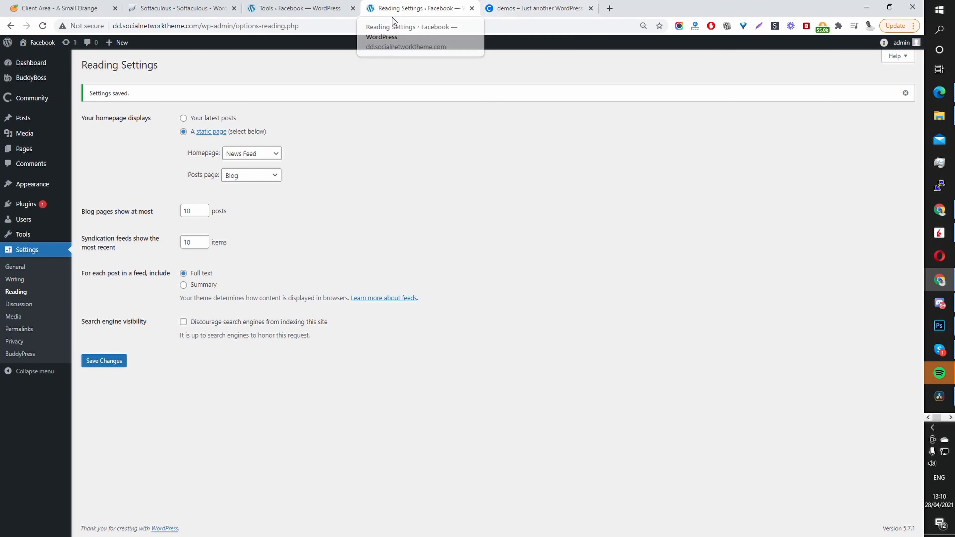
- Visit the site's front page and look through the demo activity posts in the News Feed
click(300, 11)
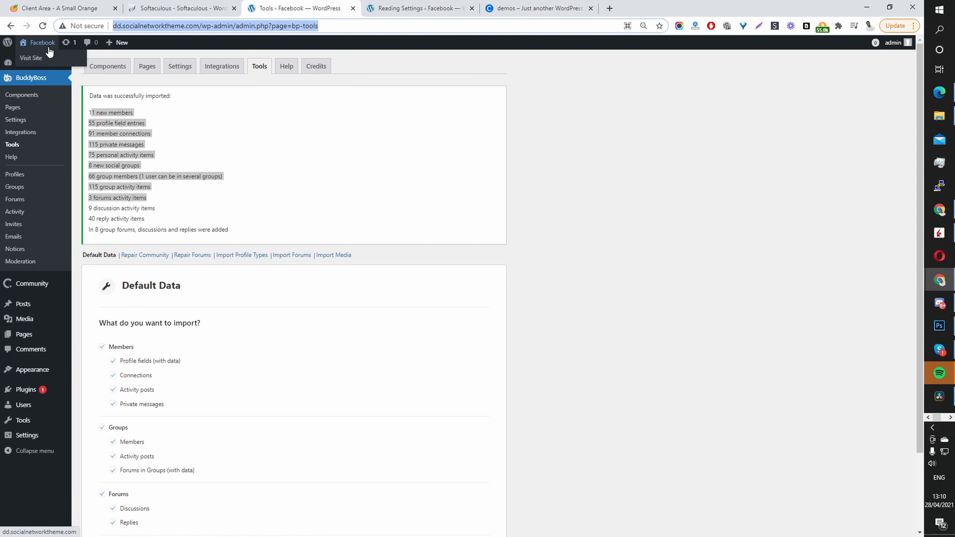
click(45, 58)
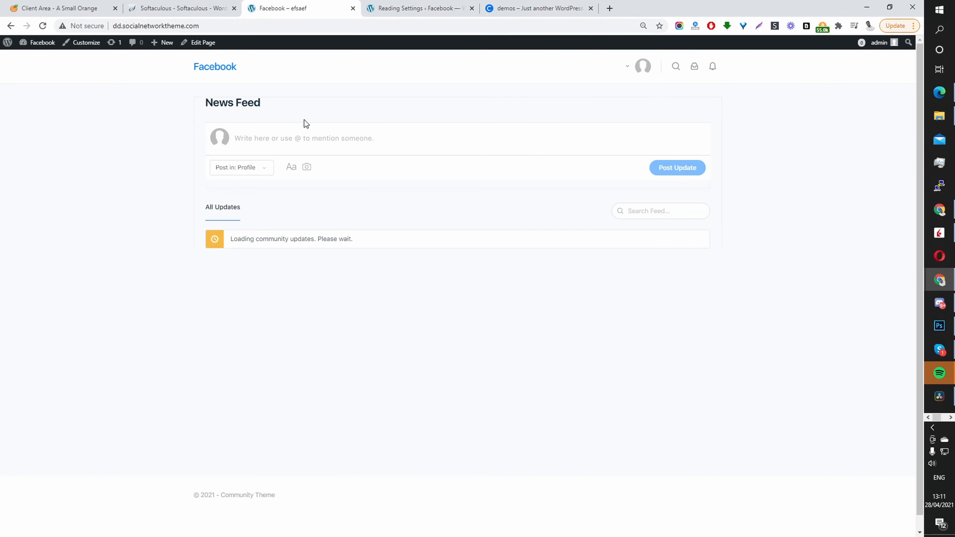
scroll(614, 325, down, 1)
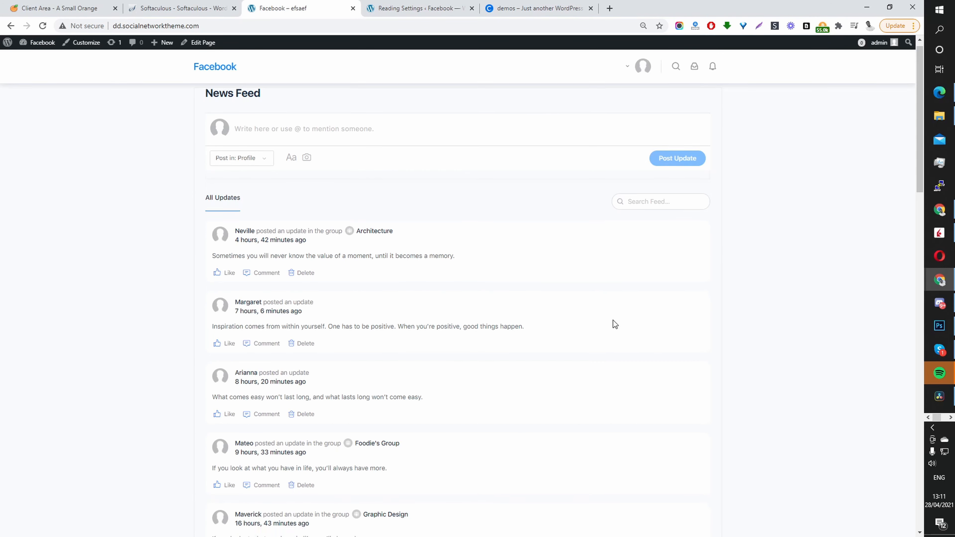
scroll(614, 321, down, 7)
scroll(614, 326, up, 8)
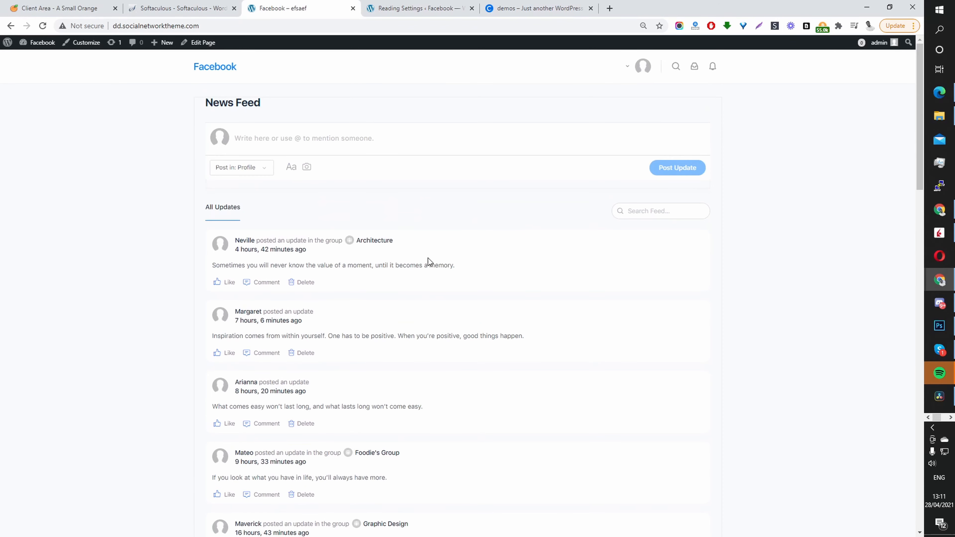
scroll(478, 332, down, 20)
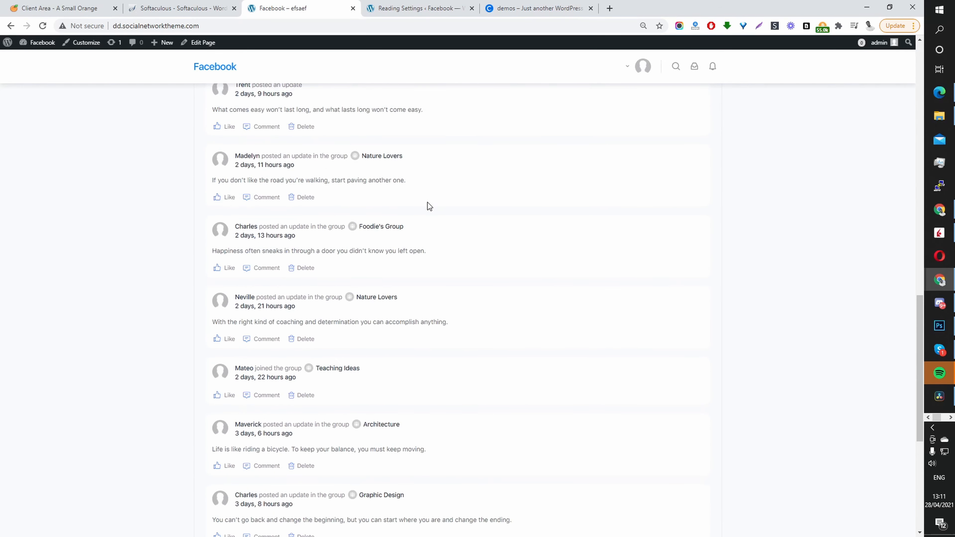
scroll(782, 145, up, 20)
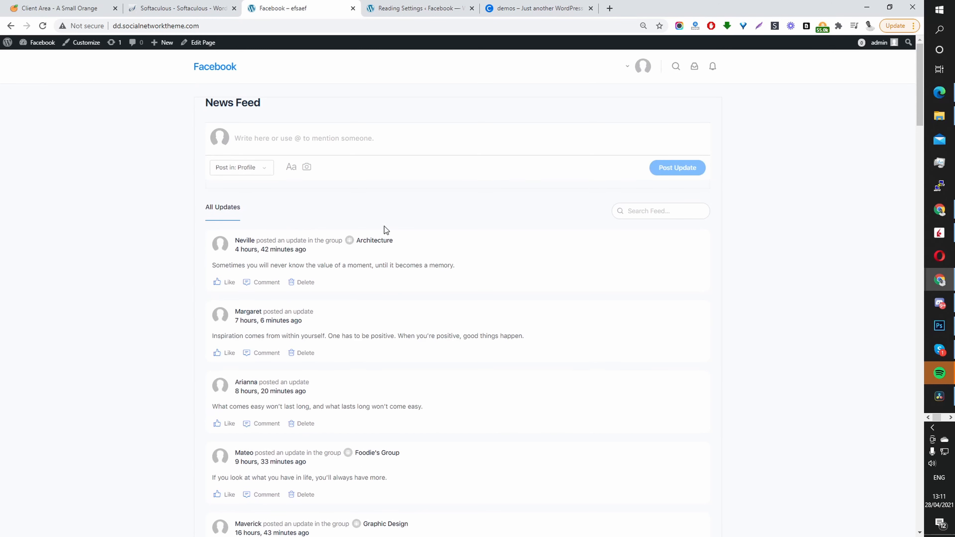
- Open the site's /blog address to check the posts page, and return to the News Feed homepage
click(230, 25)
click(230, 25)
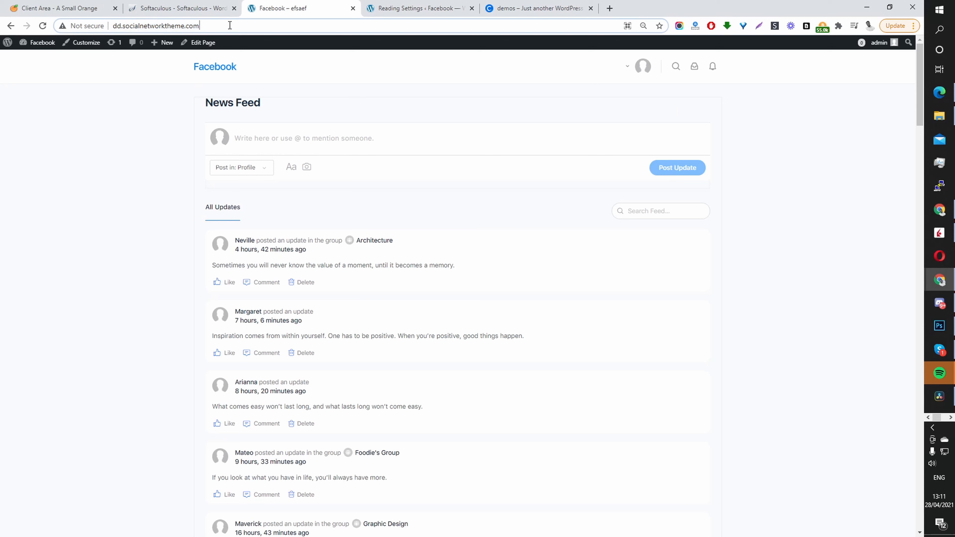
text(/blog)
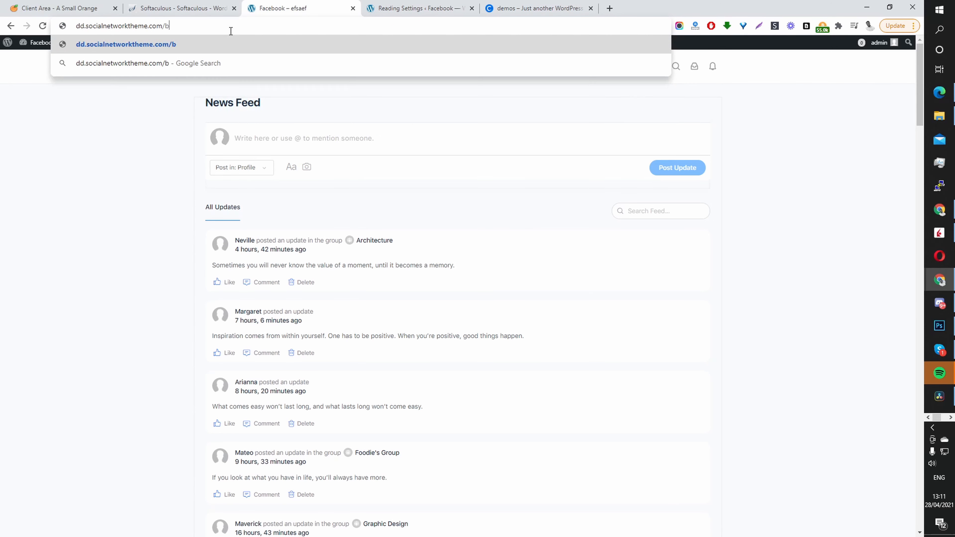
key(Return)
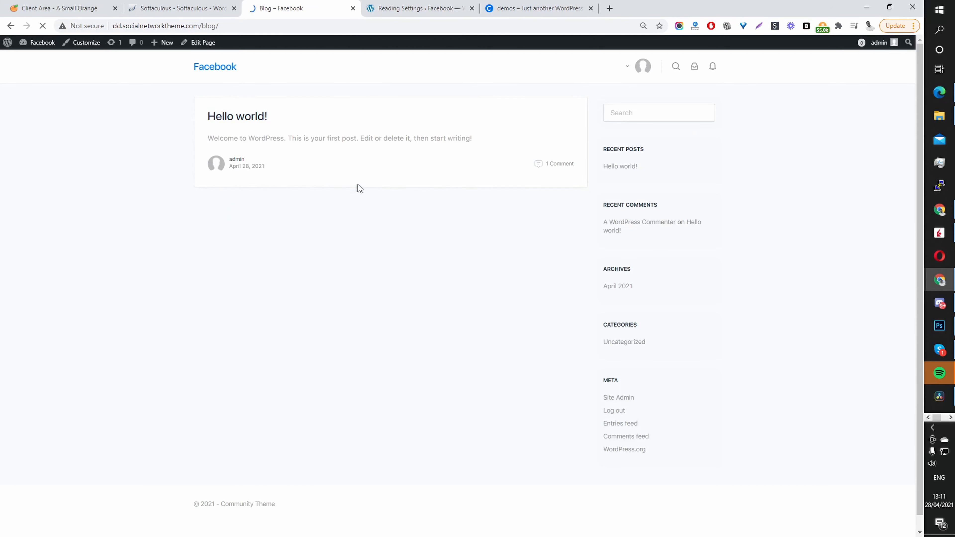
click(217, 72)
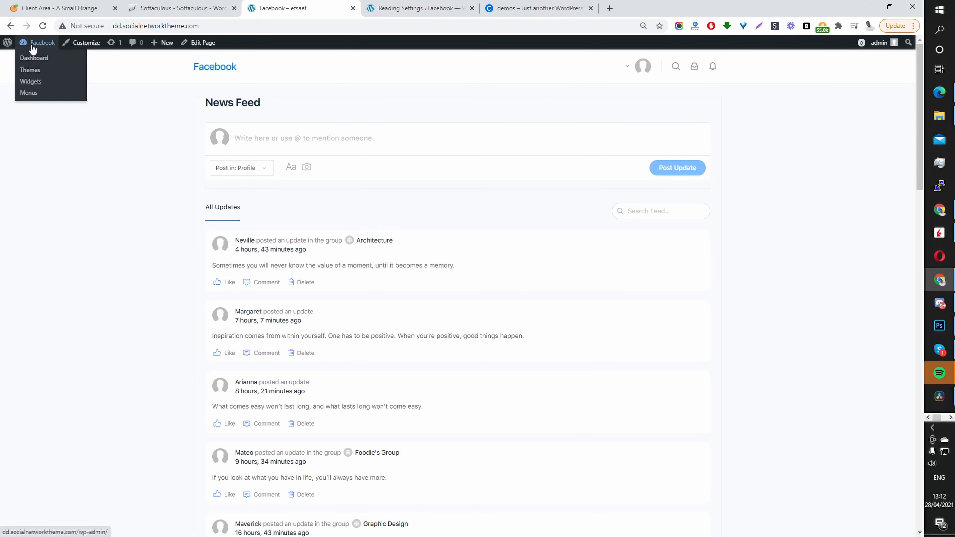
- In the Community Theme Options, select the header style with Categories and Forums links beside a wide search box, and save
click(33, 57)
mouse_move(32, 130)
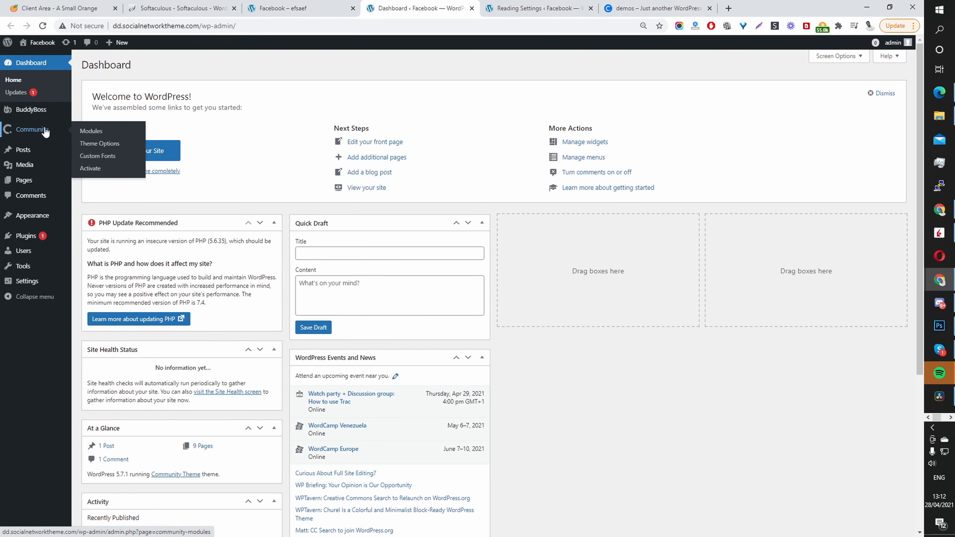
click(99, 145)
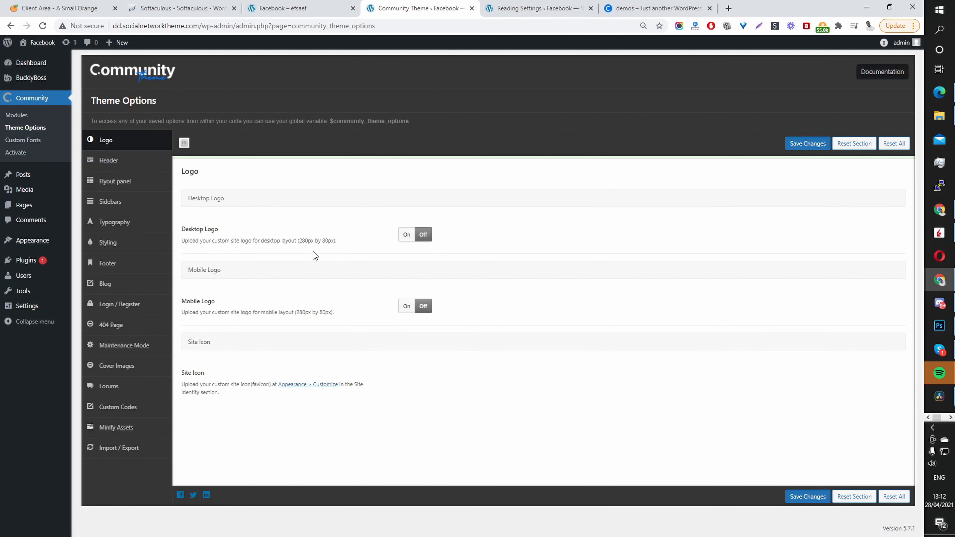
click(105, 170)
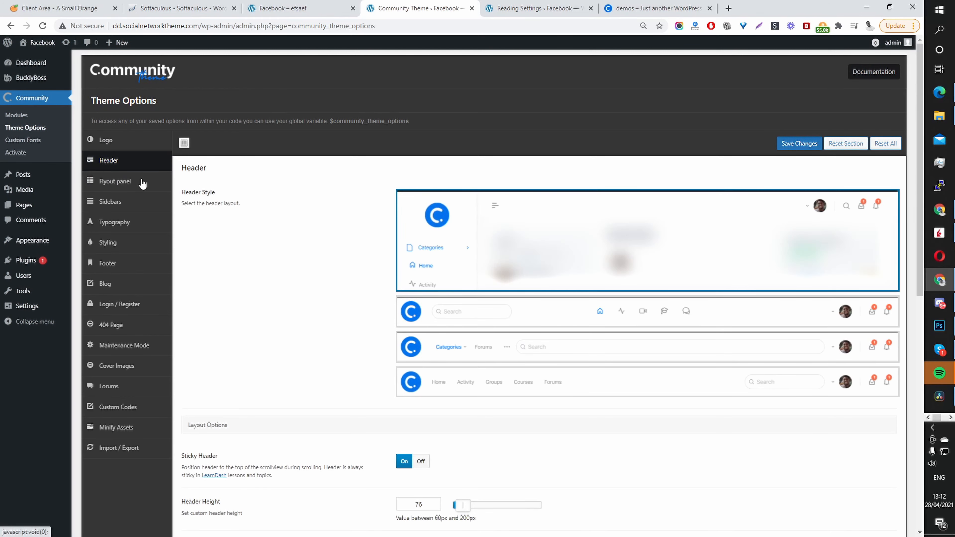
scroll(273, 226, down, 3)
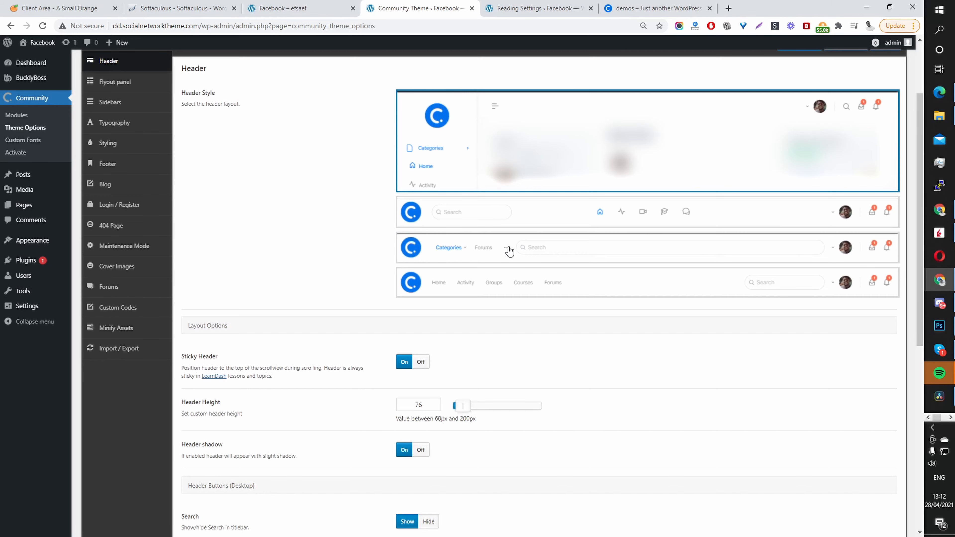
click(542, 255)
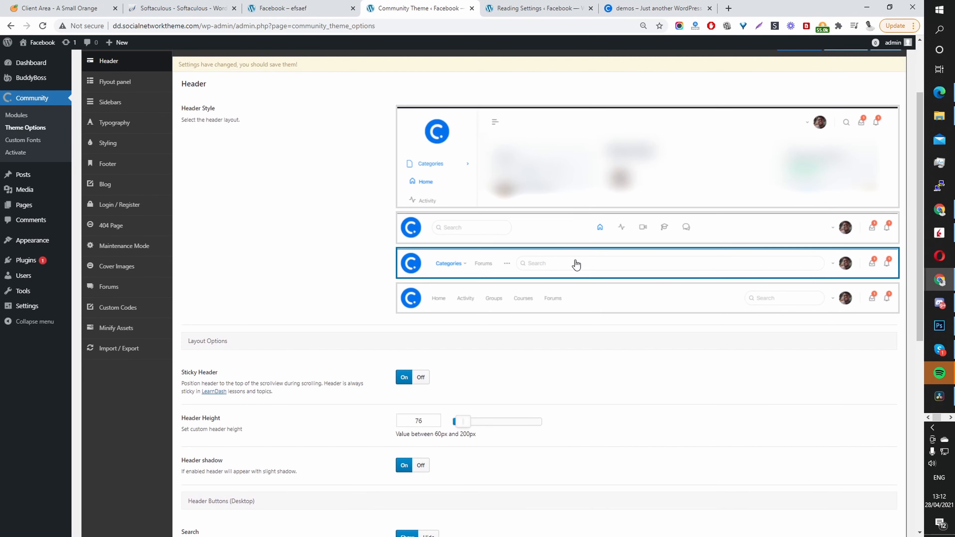
scroll(616, 440, down, 8)
click(816, 498)
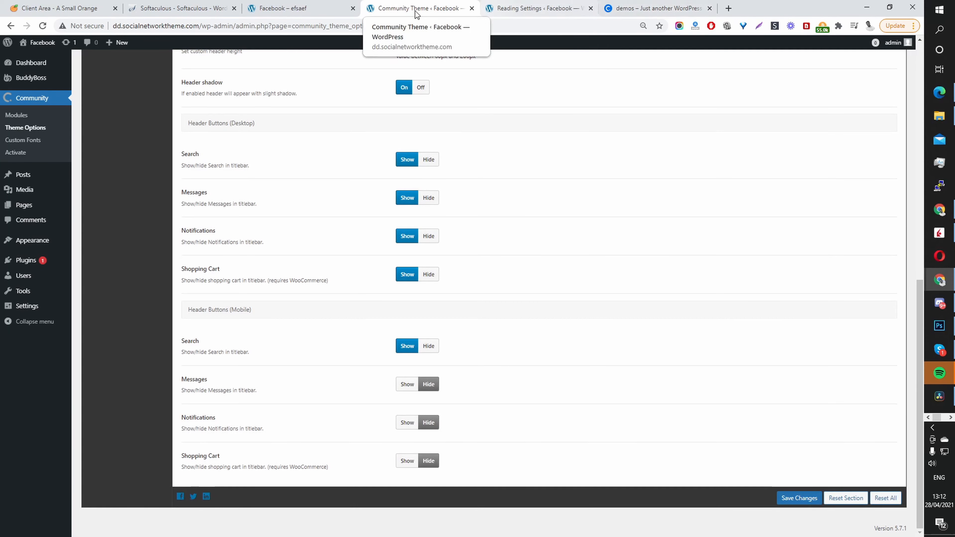
- Reload the front page and examine the new header's search box and profile menu
click(299, 8)
click(203, 68)
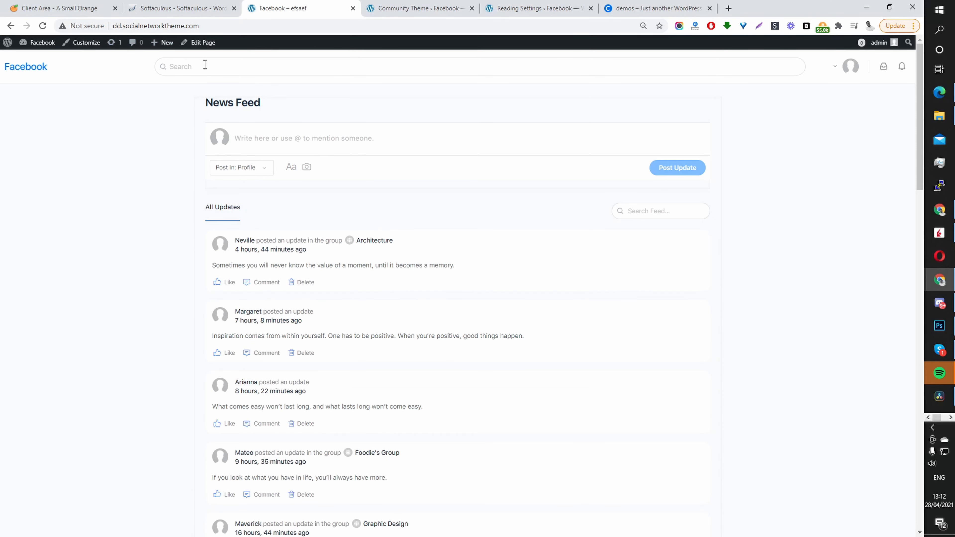
click(603, 64)
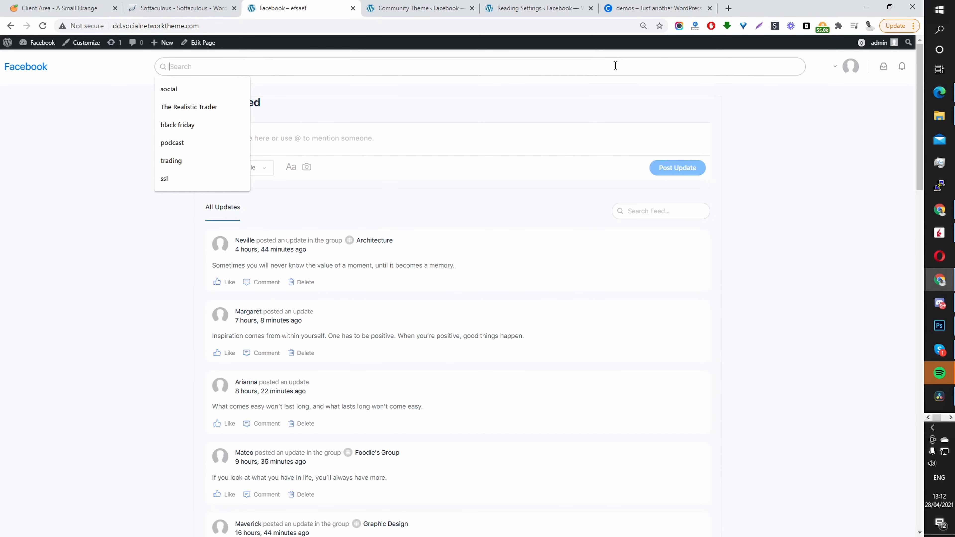
click(866, 134)
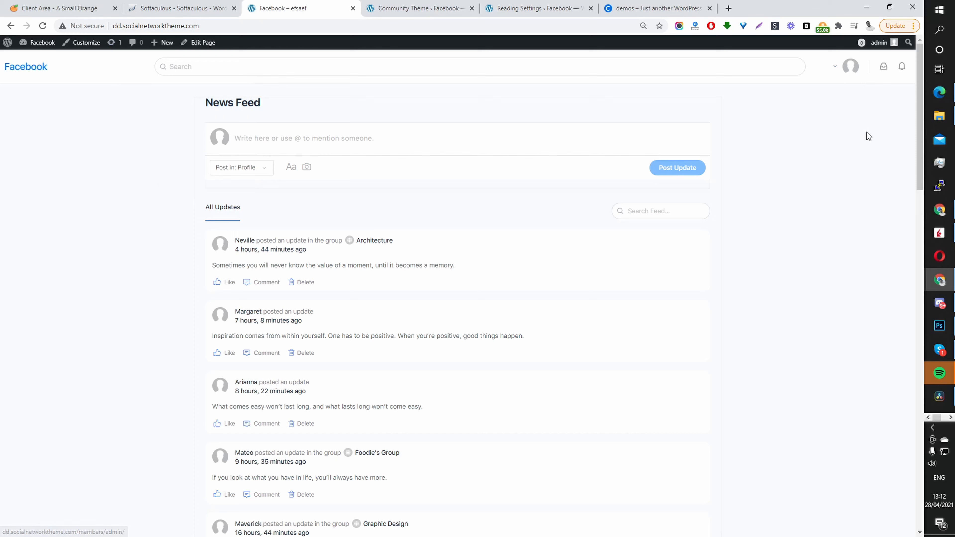
click(838, 70)
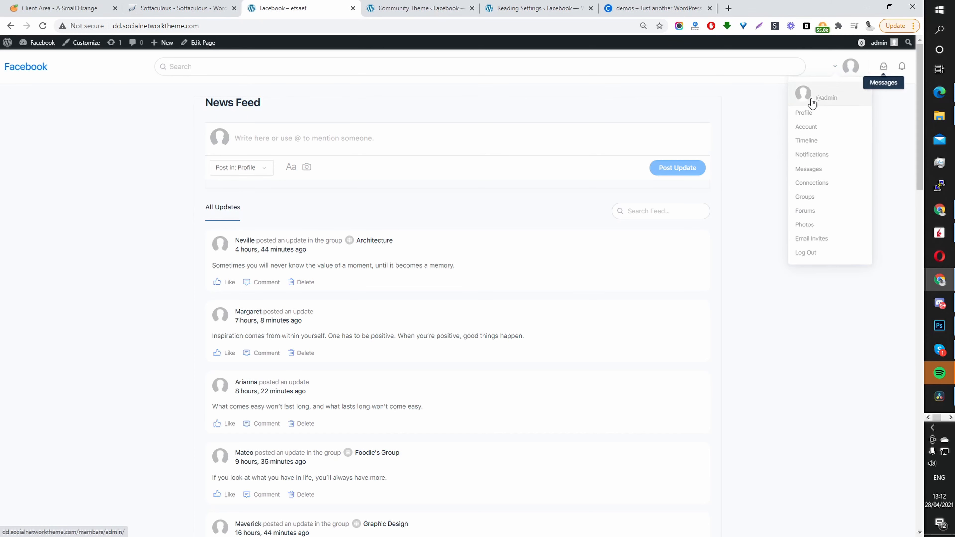
click(137, 167)
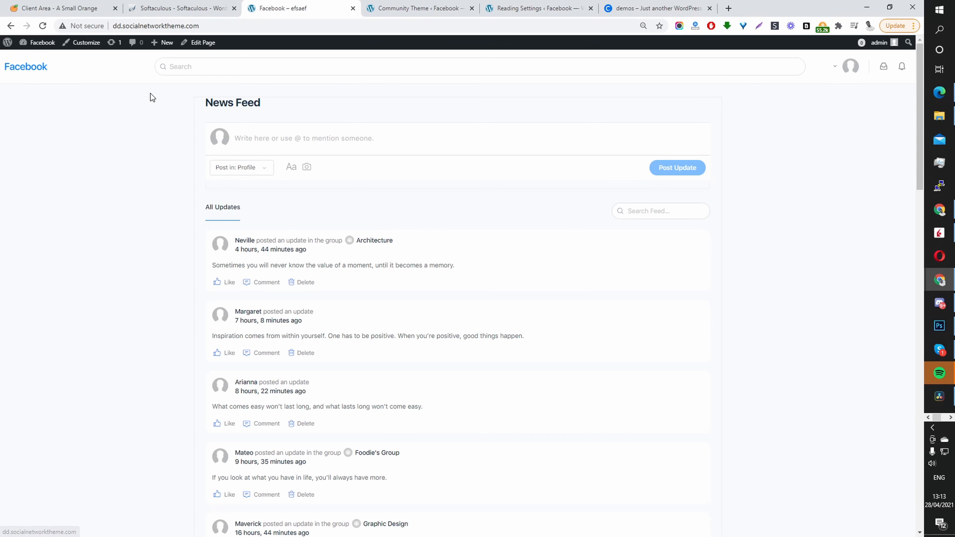
- Open the Logo section of the Community Theme Options from the dashboard and turn on the desktop logo
click(393, 8)
click(297, 8)
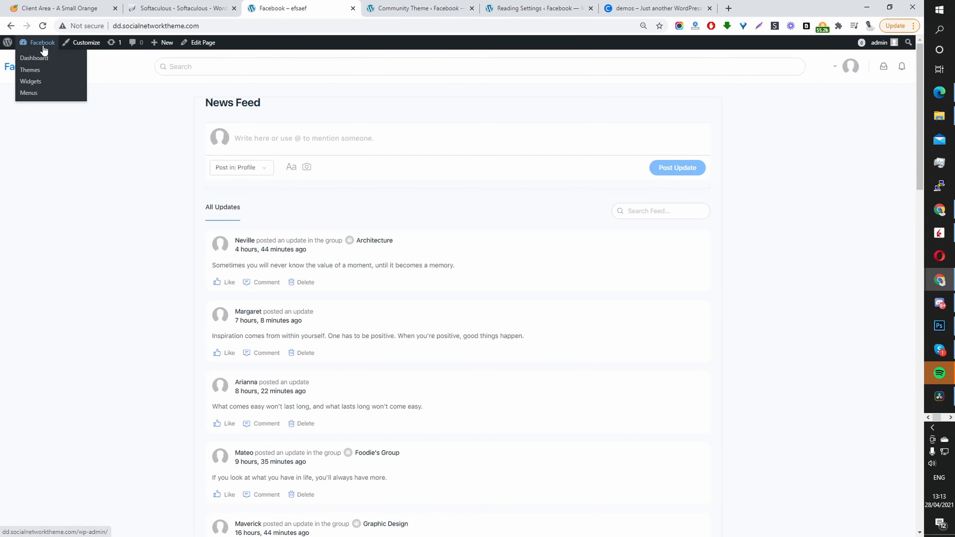
click(47, 58)
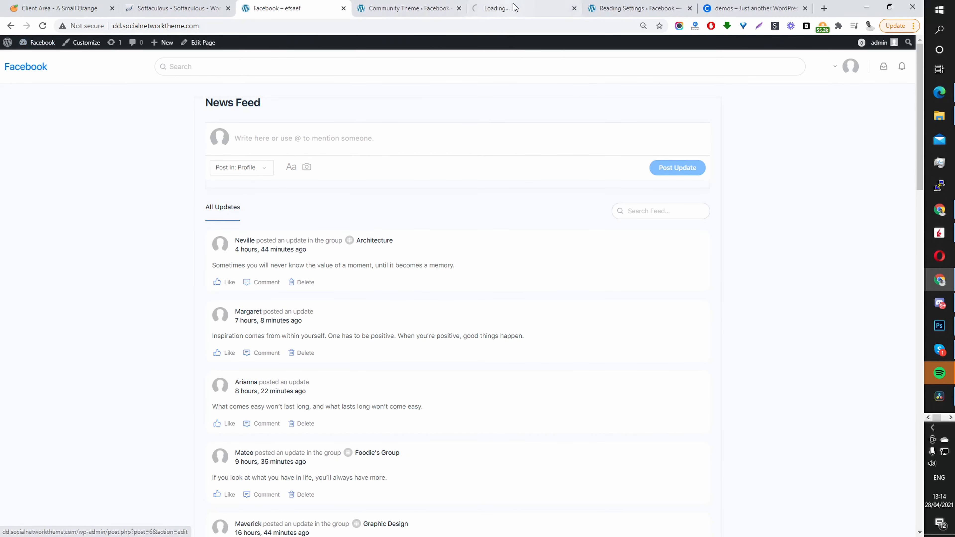
mouse_move(60, 132)
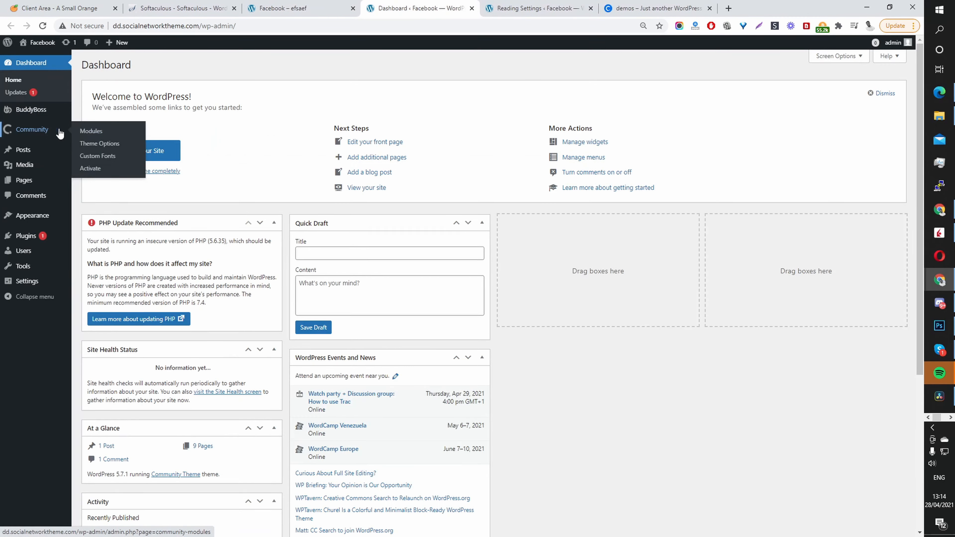
click(105, 144)
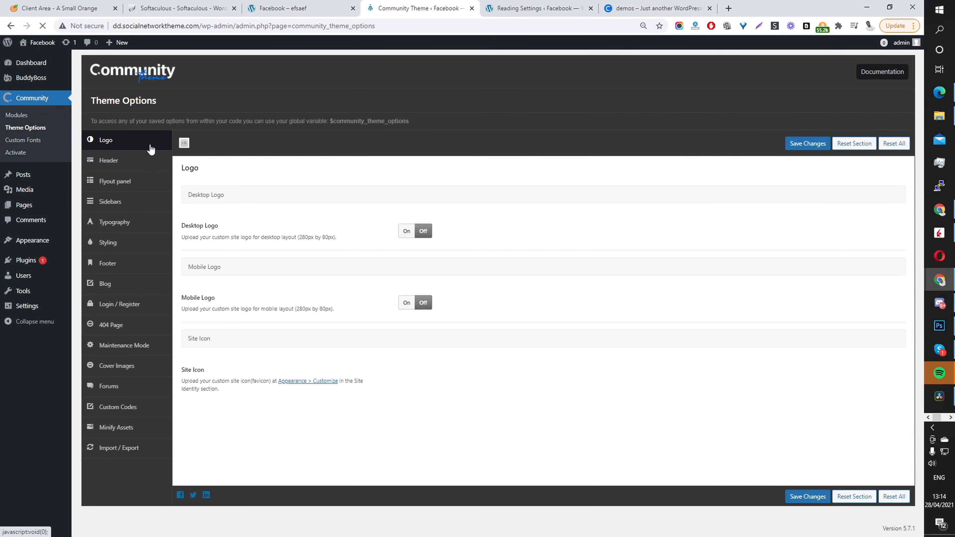
click(406, 231)
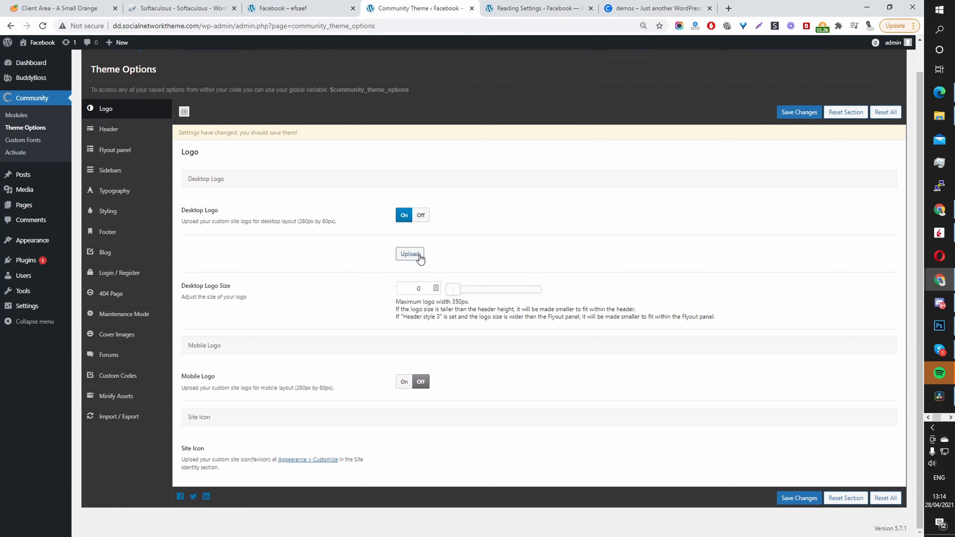
- Upload the image footer-logo (2) from Downloads as the desktop logo and save the theme options
click(418, 255)
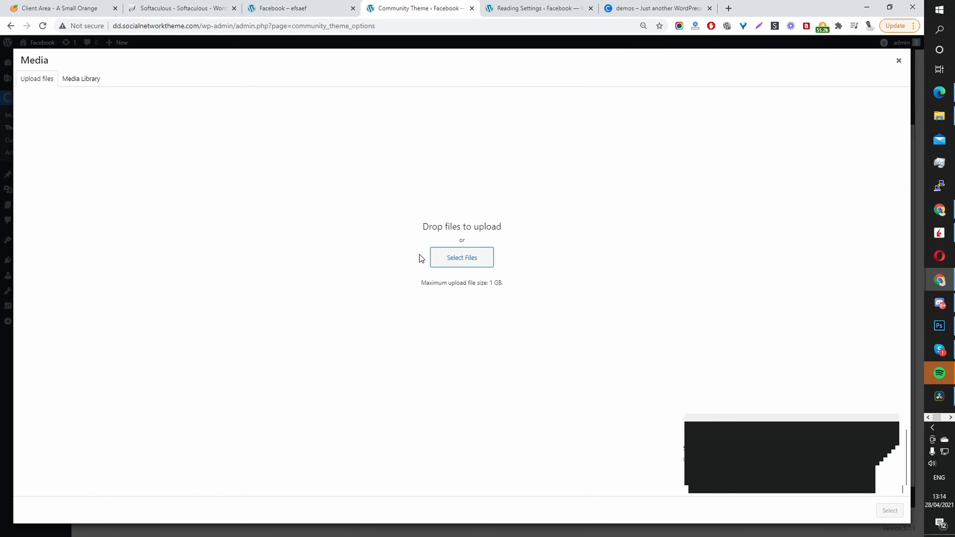
click(474, 262)
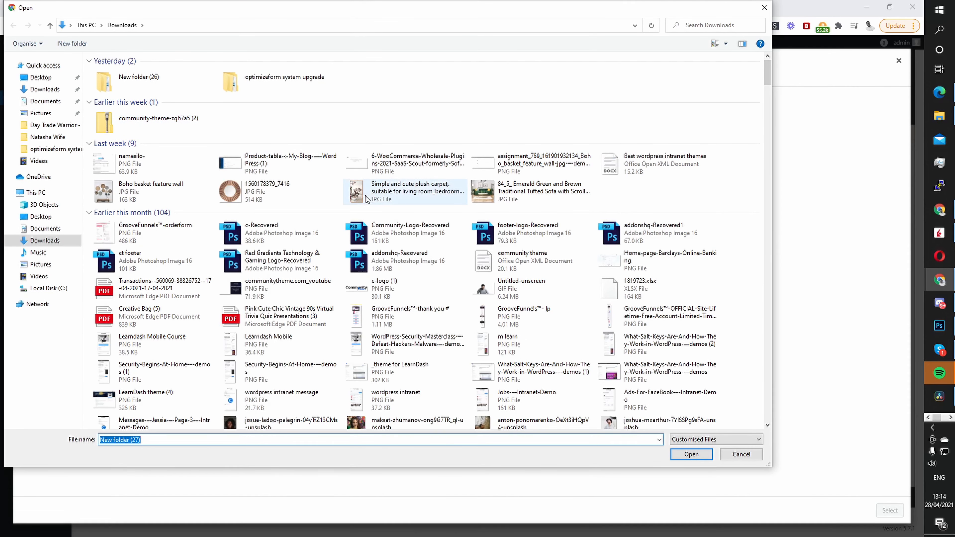
scroll(366, 199, down, 2)
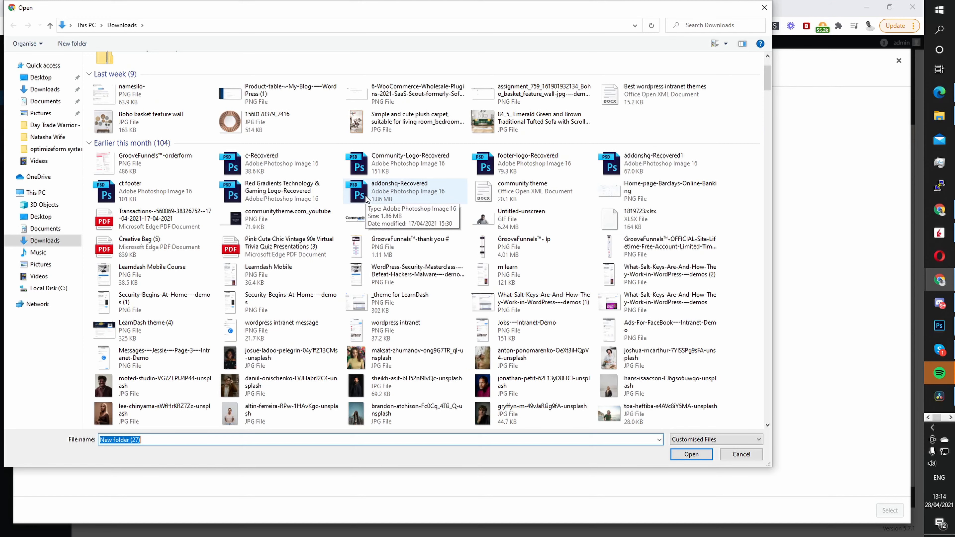
scroll(365, 200, up, 2)
scroll(365, 200, down, 10)
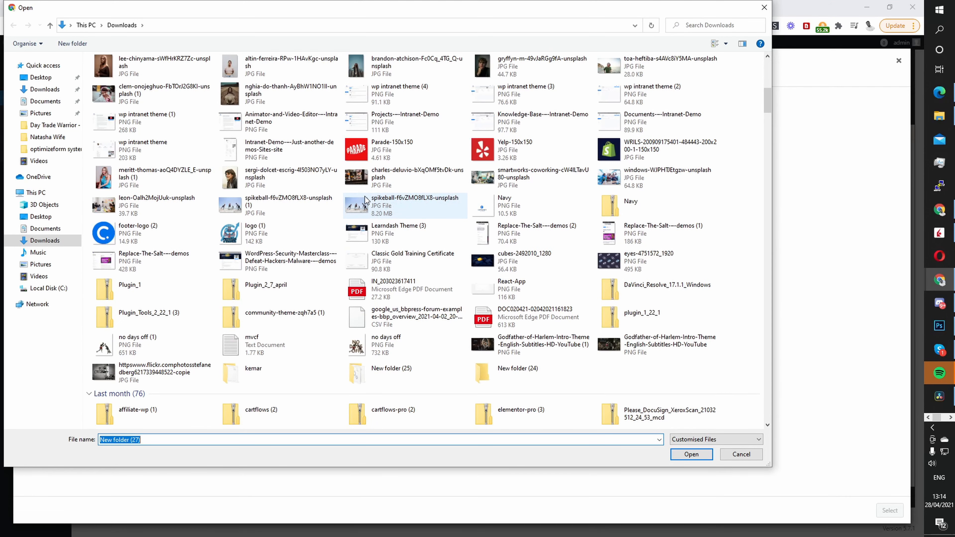
double_click(170, 230)
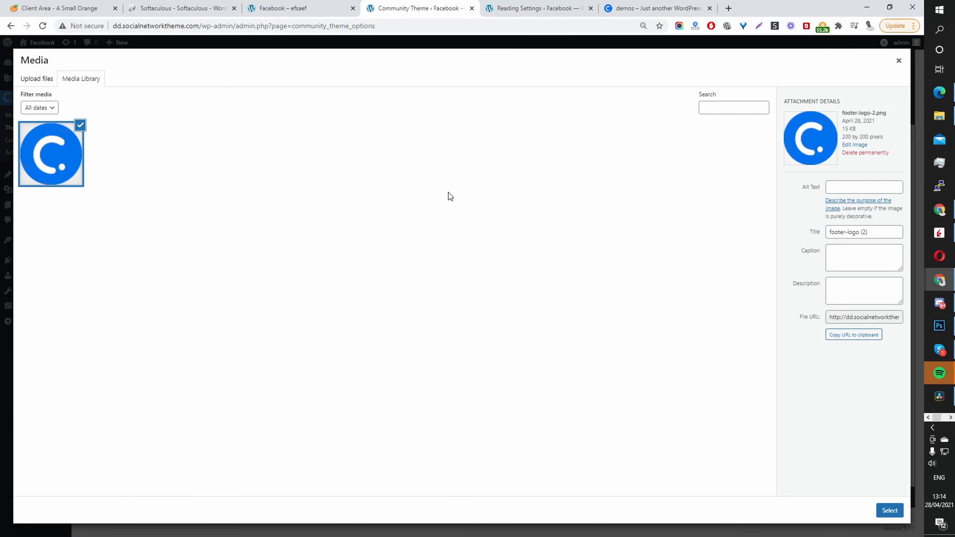
click(887, 511)
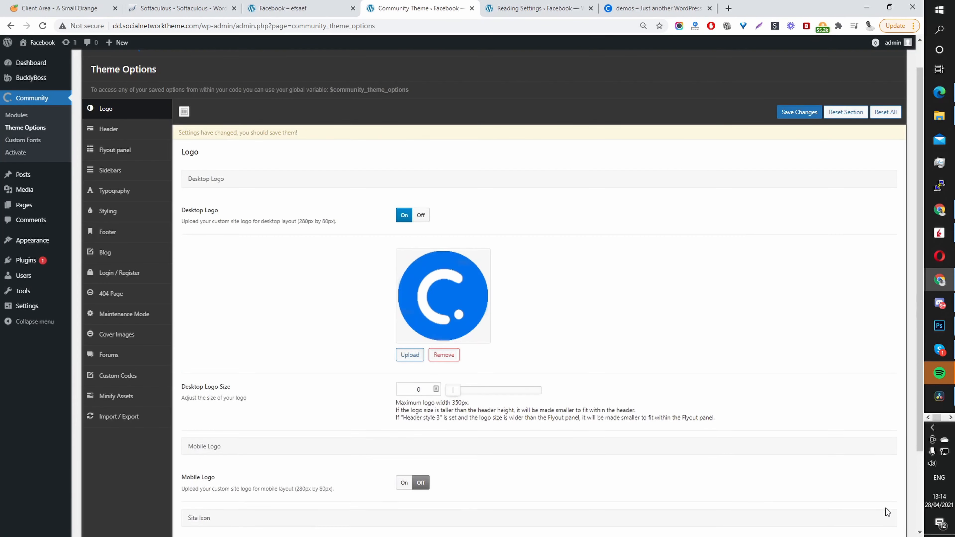
scroll(545, 343, down, 2)
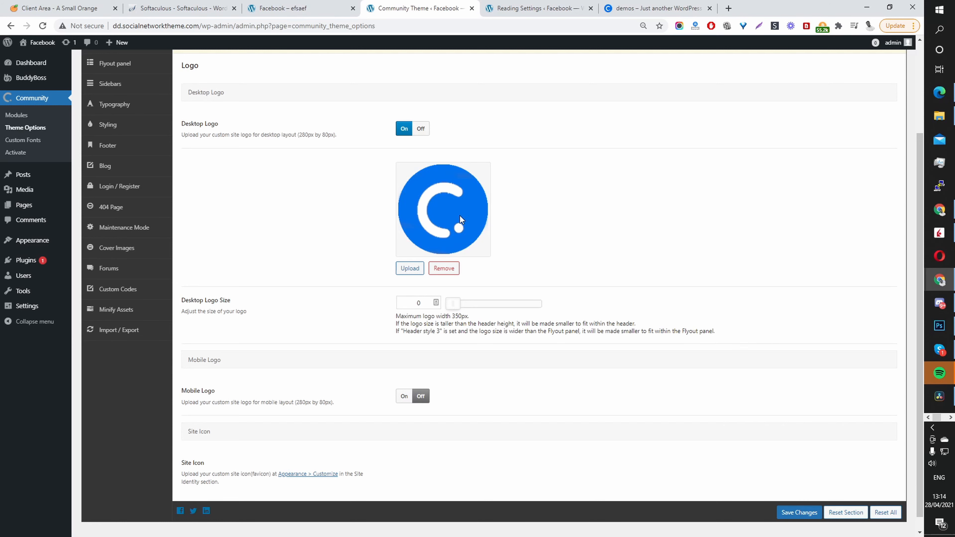
click(800, 512)
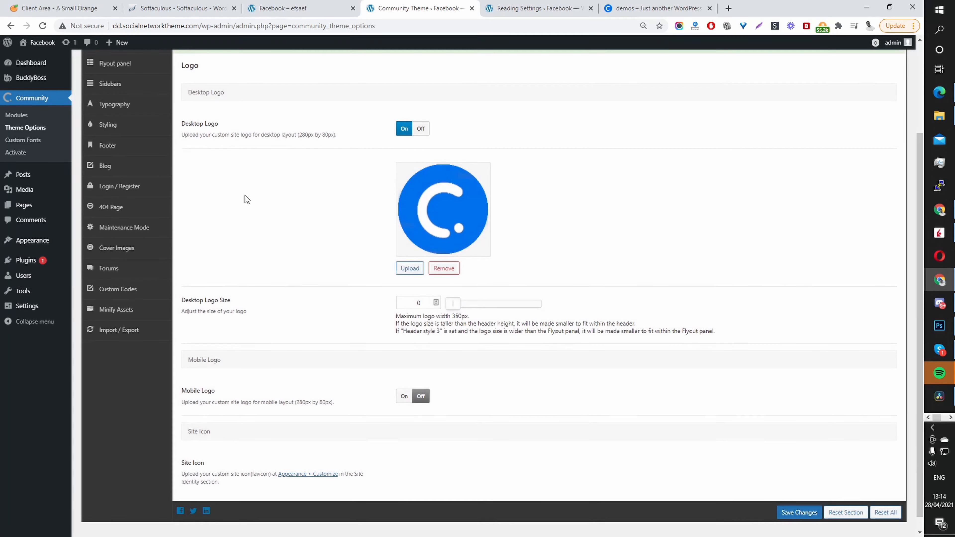
- Reload the site's front page and check the uploaded logo in the header
click(303, 8)
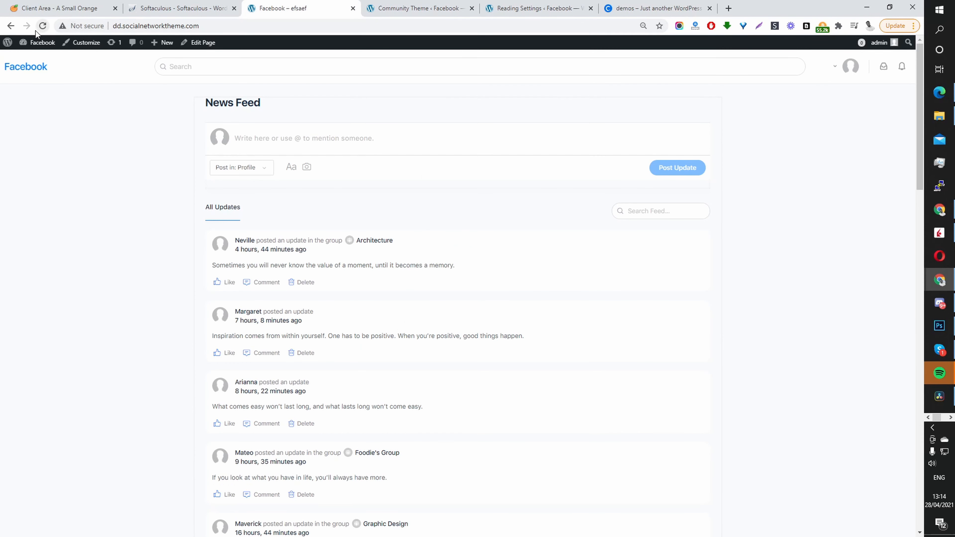
click(42, 26)
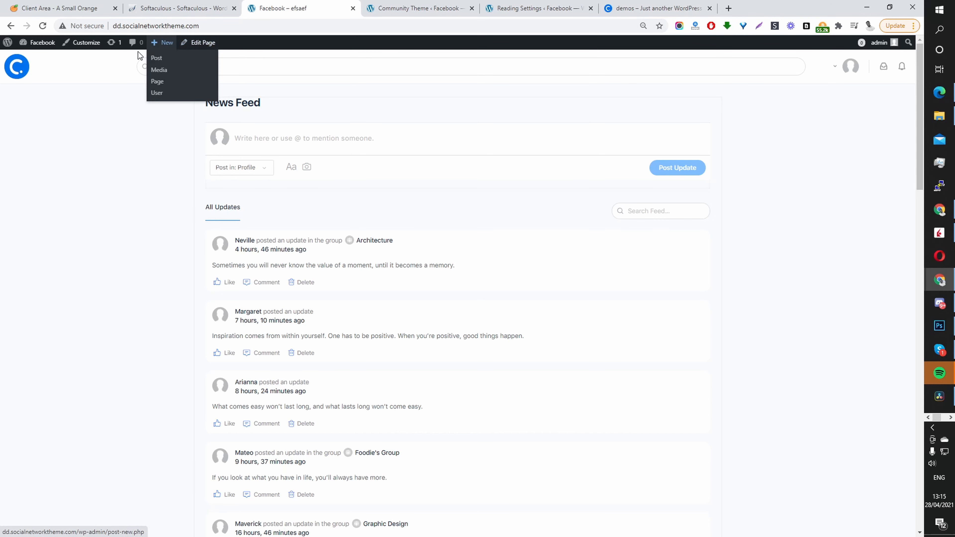
- Open the dashboard's menu management screen and create a navigation menu named main
mouse_move(38, 45)
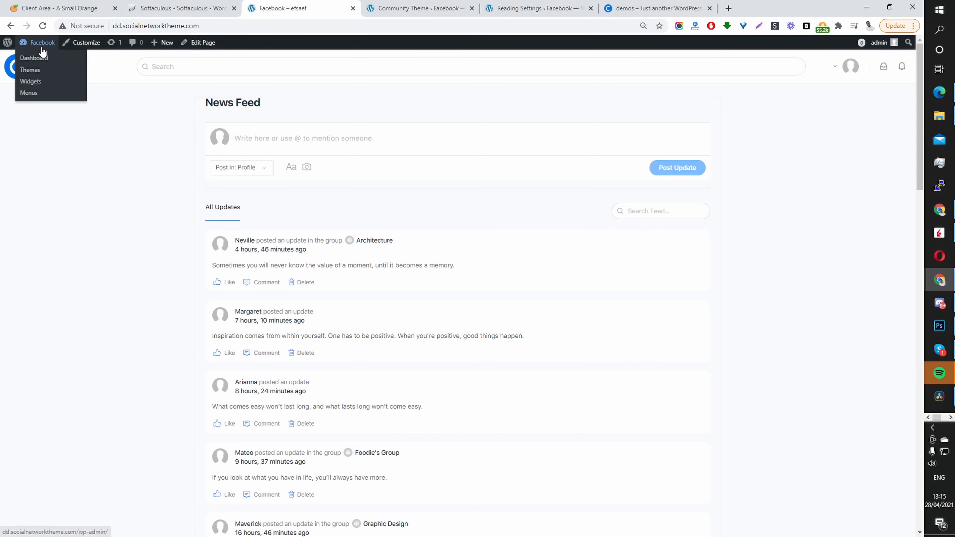
middle_click(47, 63)
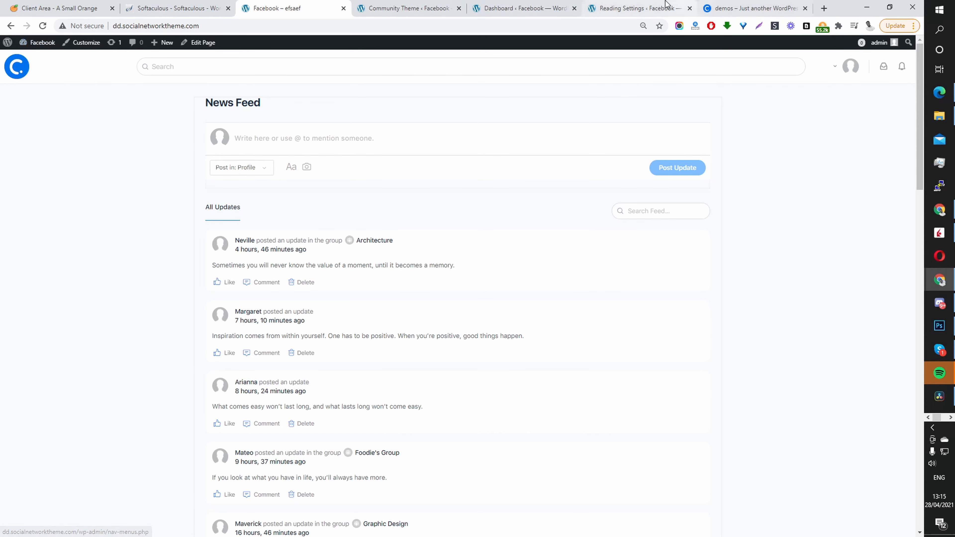
click(503, 9)
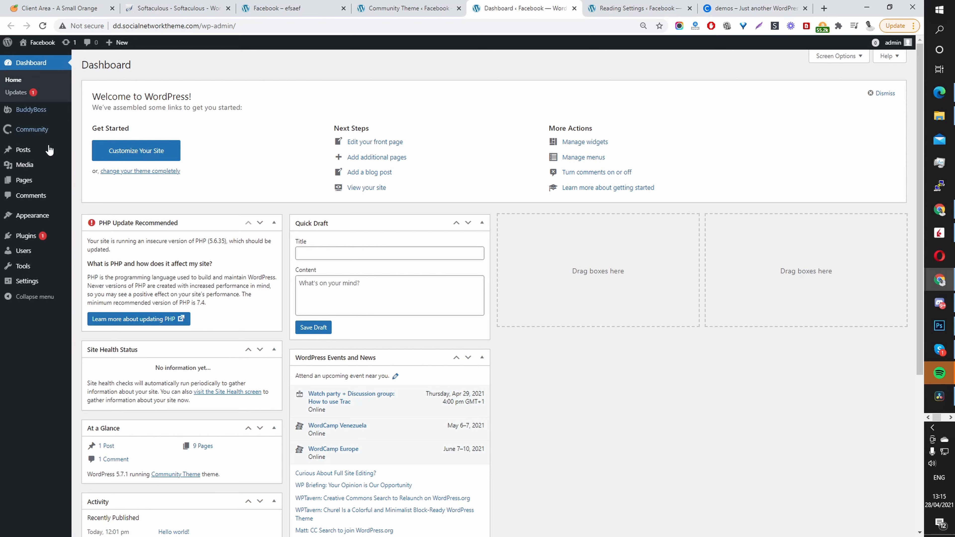
mouse_move(51, 216)
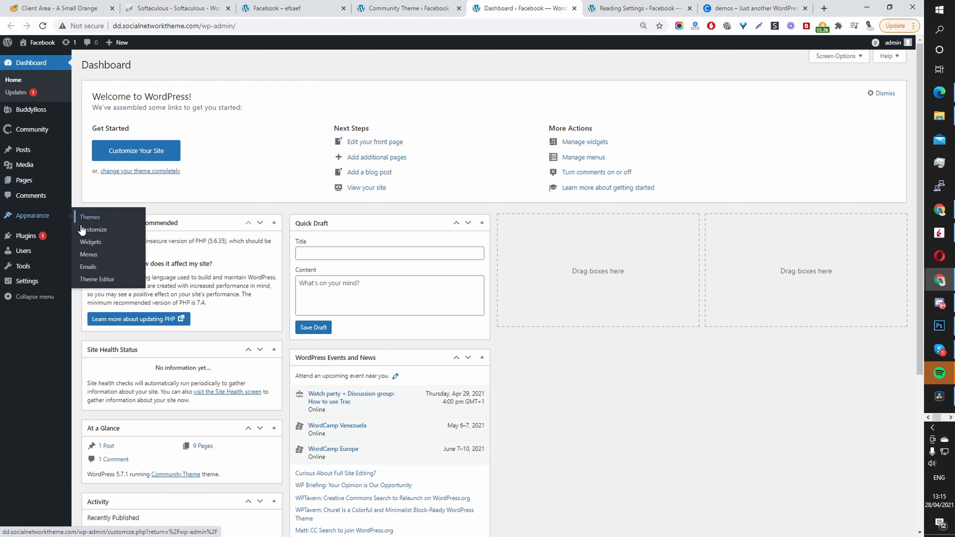
click(92, 256)
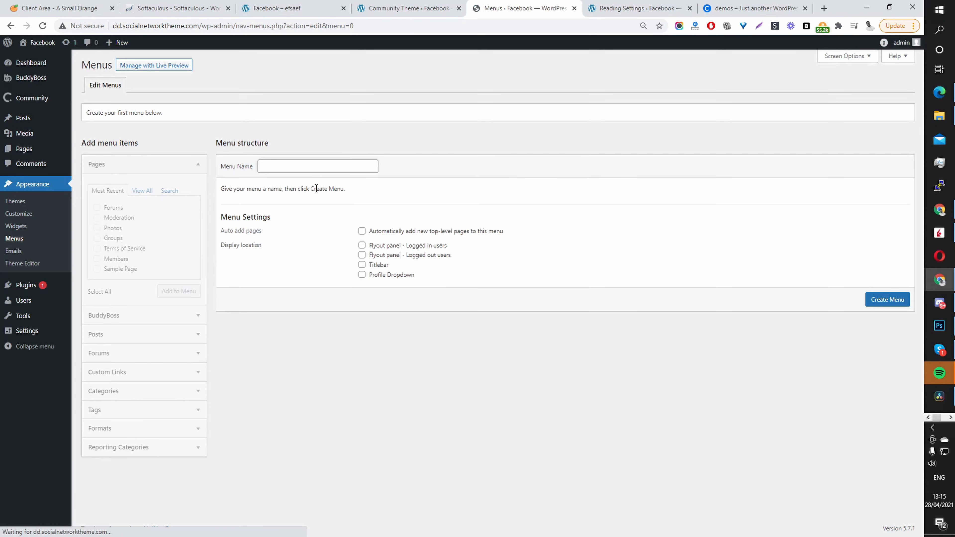
click(317, 165)
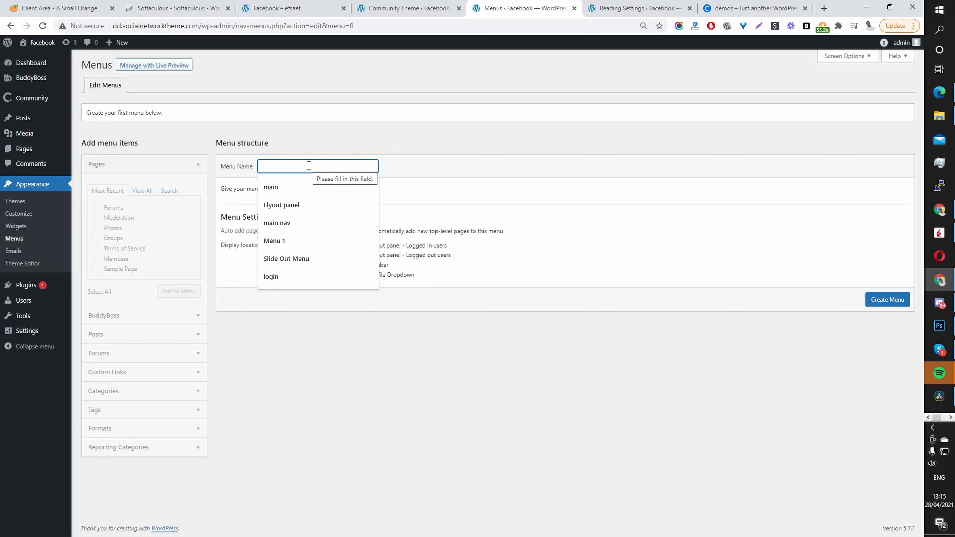
text(main)
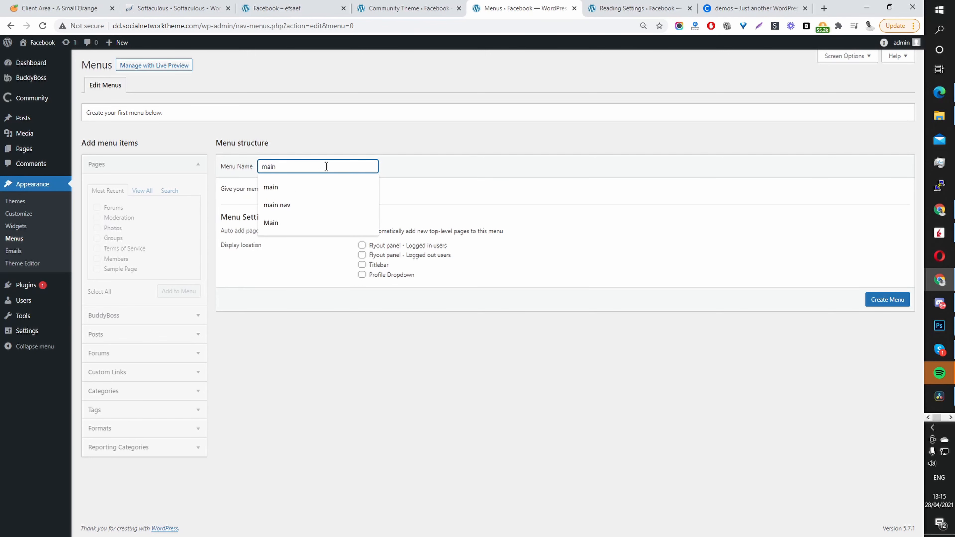
key(Return)
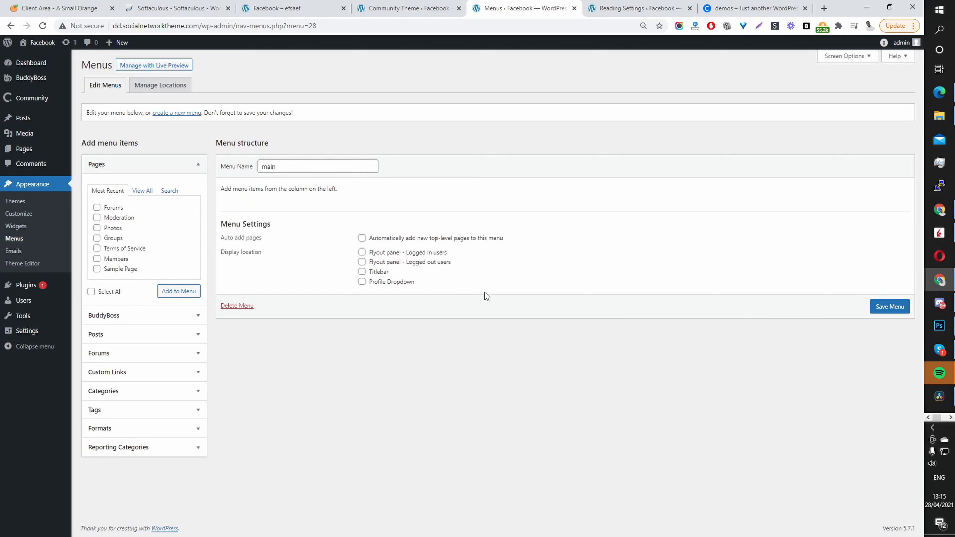
- Assign the main menu to the Titlebar display location, checking the front page header for where it goes
click(377, 276)
click(307, 9)
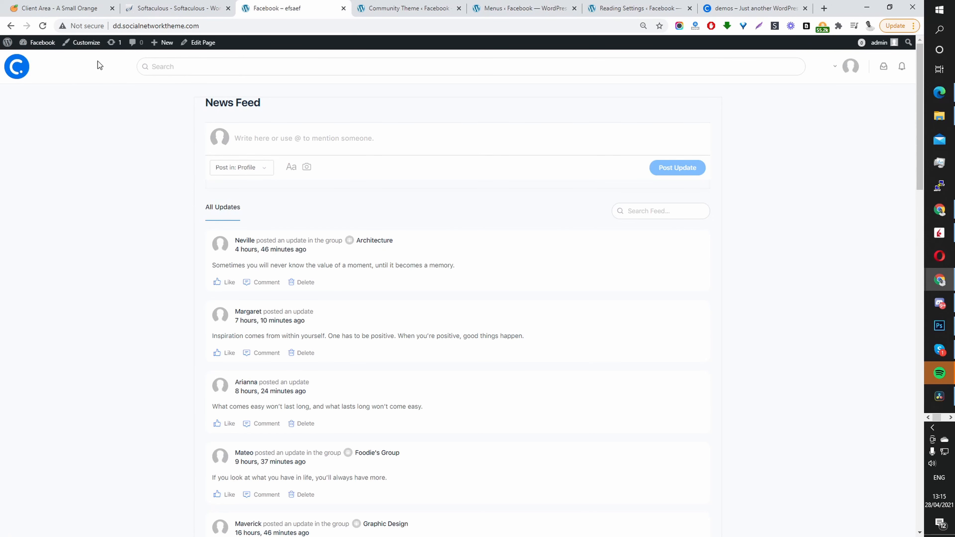
click(424, 8)
click(520, 9)
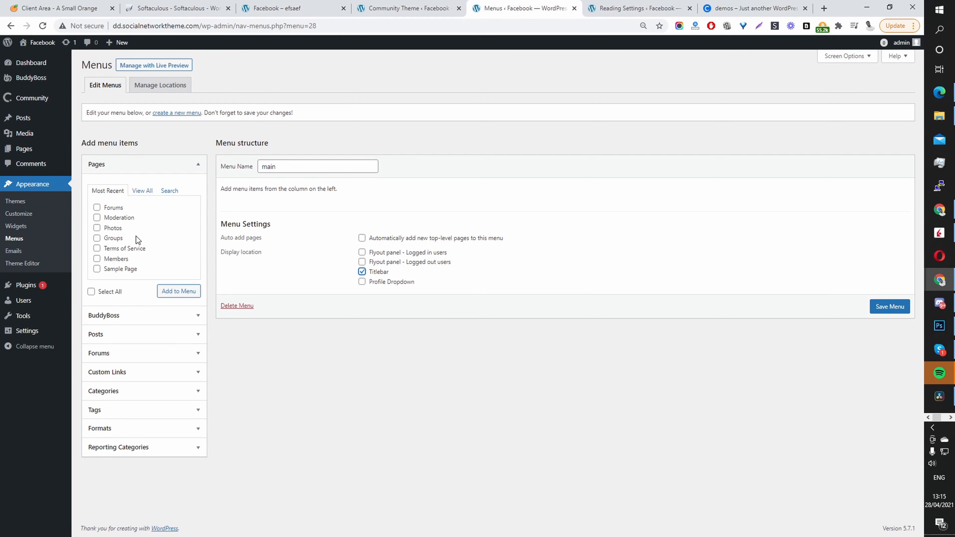
- Add the Forums, Groups and Members pages to the main menu and save it
click(113, 209)
click(117, 242)
click(122, 261)
click(180, 292)
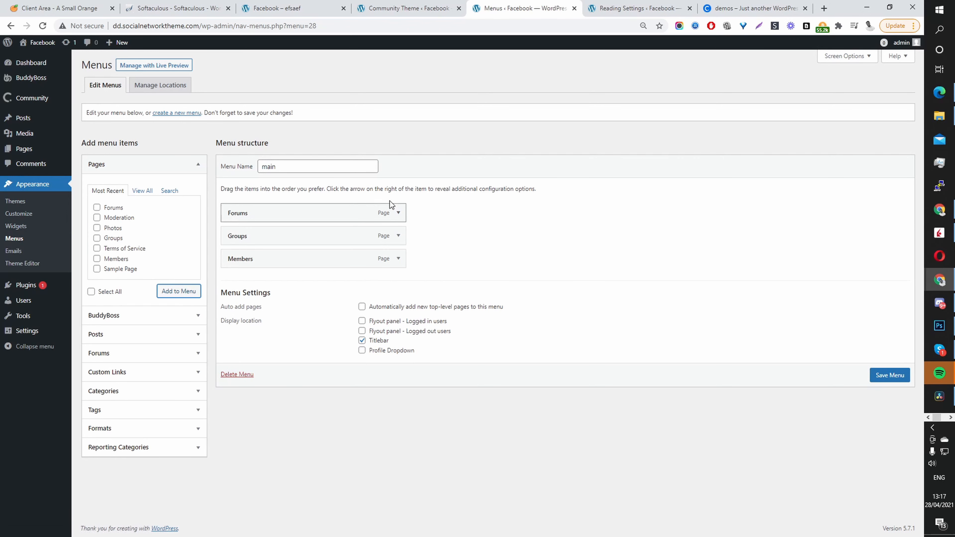
drag(361, 215, 305, 214)
click(893, 370)
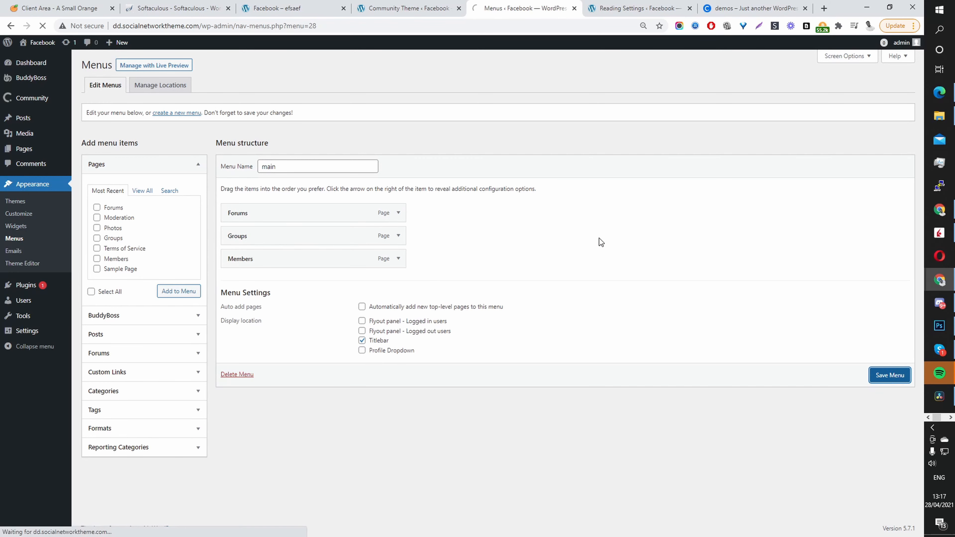
- Reload the front page and examine the navigation links in the header
click(276, 8)
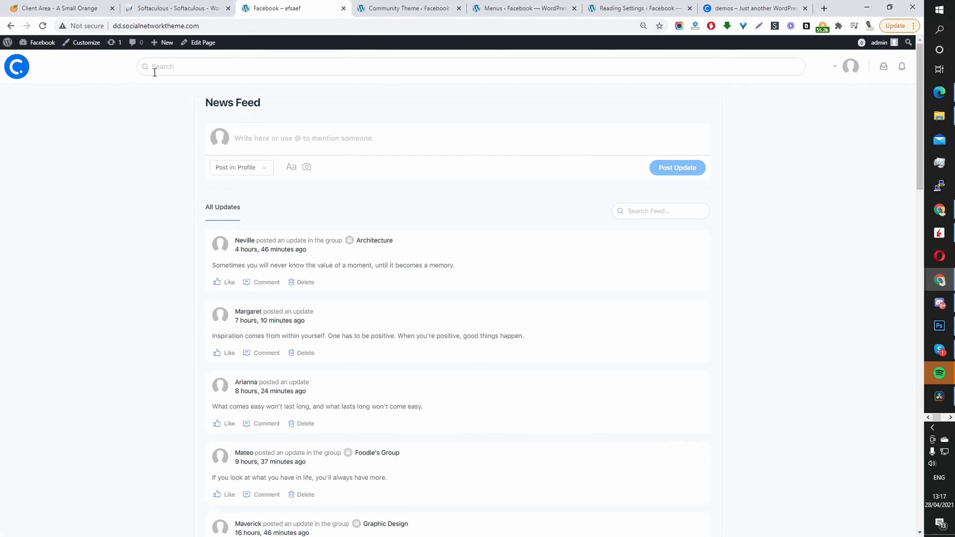
click(43, 26)
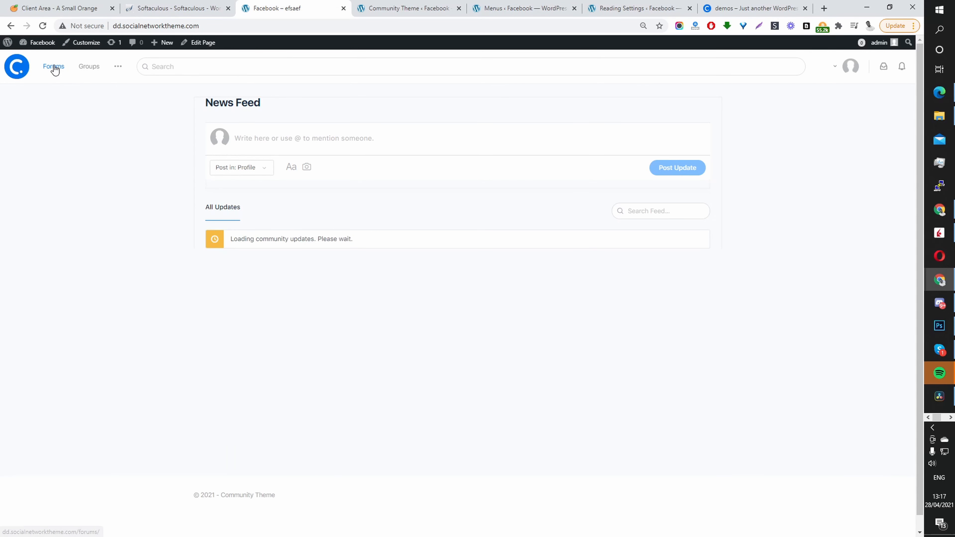
mouse_move(119, 70)
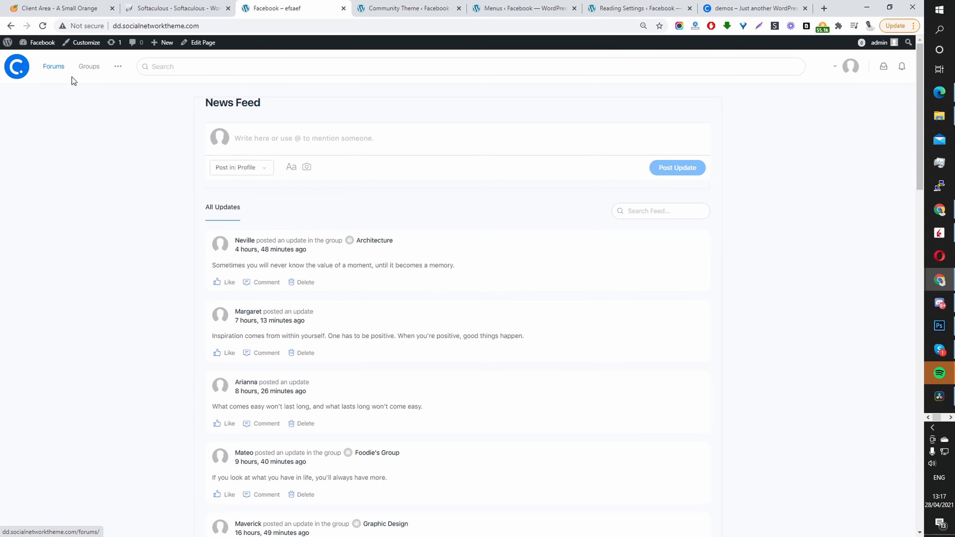
- Close the theme options, move Groups above Forums in the main menu, save, and reload the front page
click(368, 11)
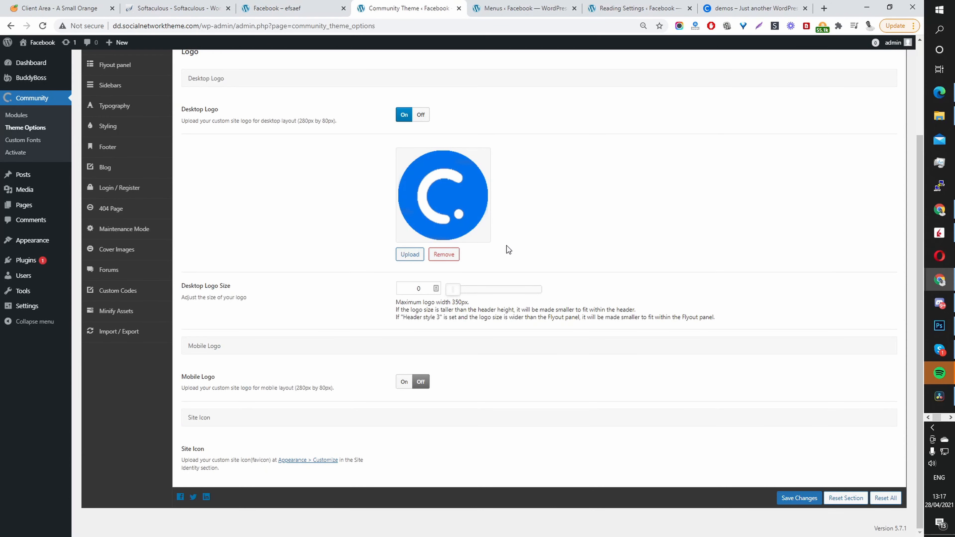
middle_click(427, 9)
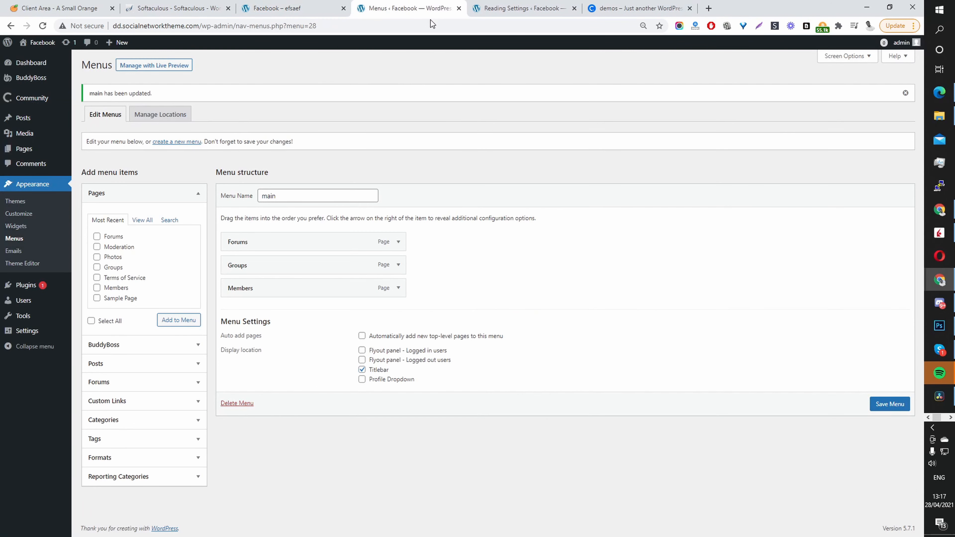
drag(339, 265, 340, 242)
click(901, 404)
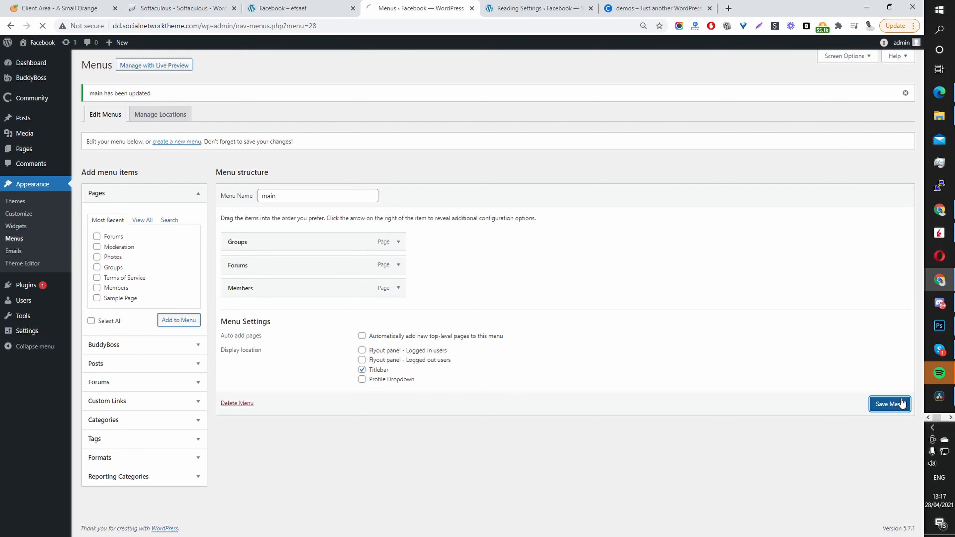
click(289, 8)
key(F5)
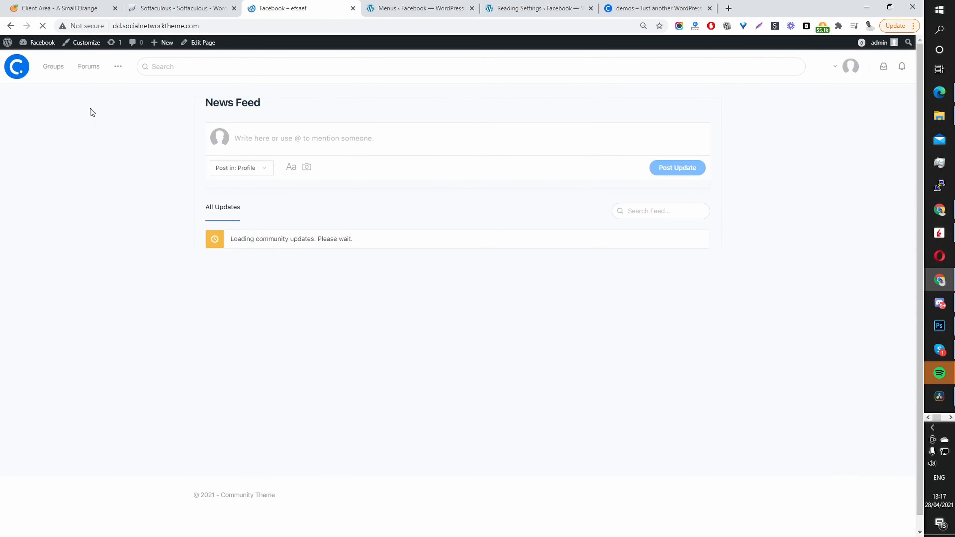
- Give the Groups menu item the Community icon Activity, save the menu and reload the front page
click(377, 8)
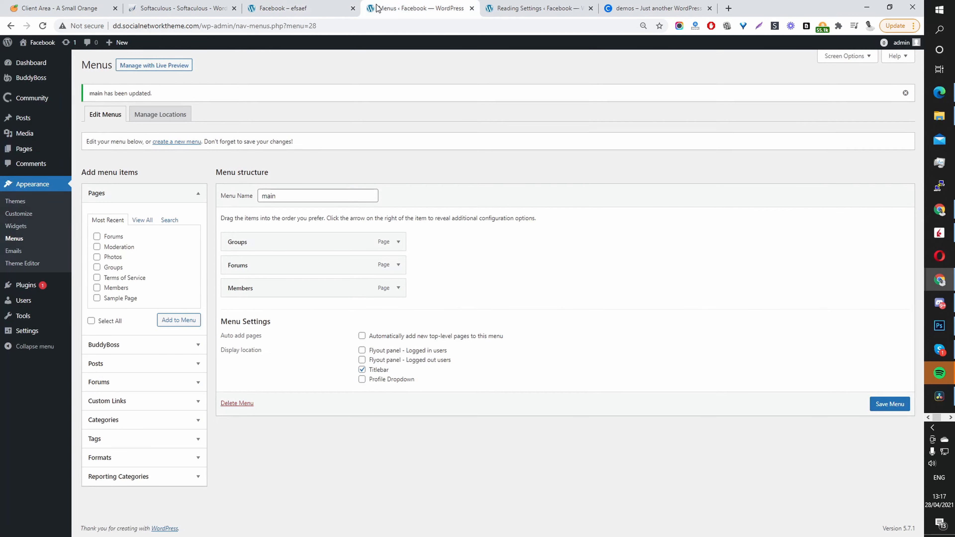
click(398, 241)
click(247, 291)
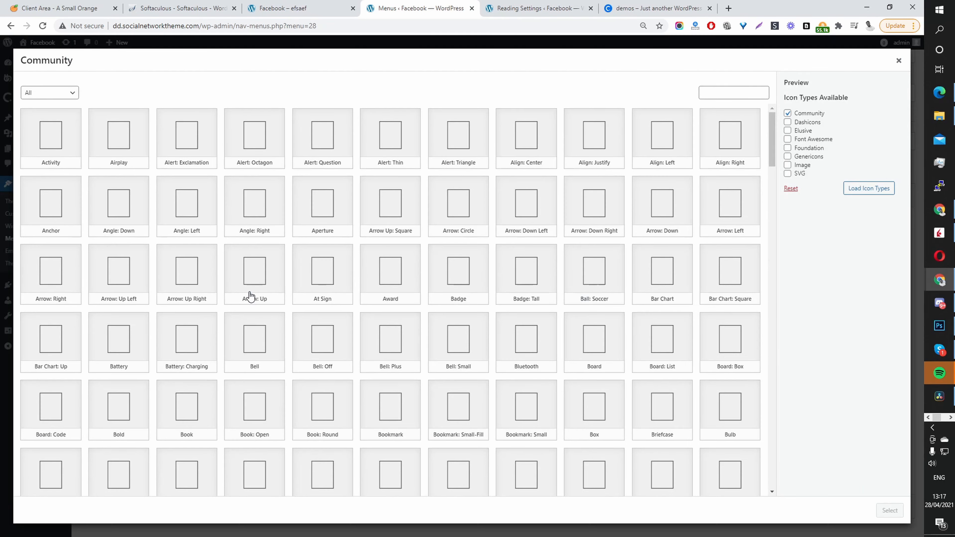
click(67, 143)
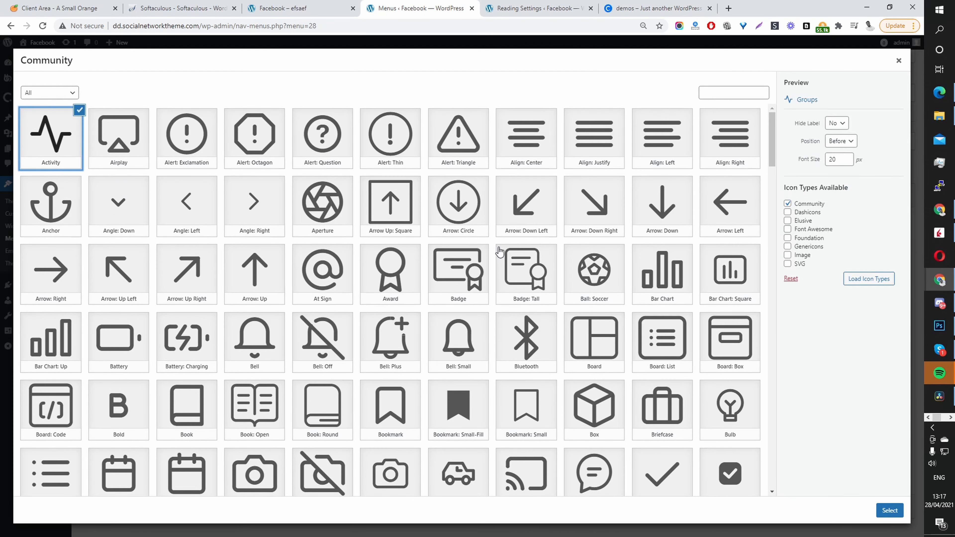
click(882, 507)
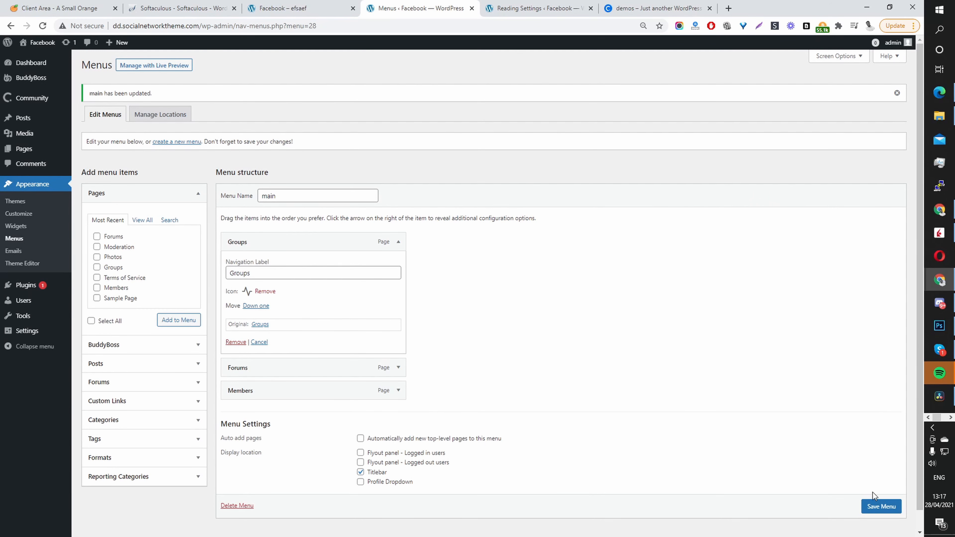
scroll(874, 501, down, 1)
click(878, 500)
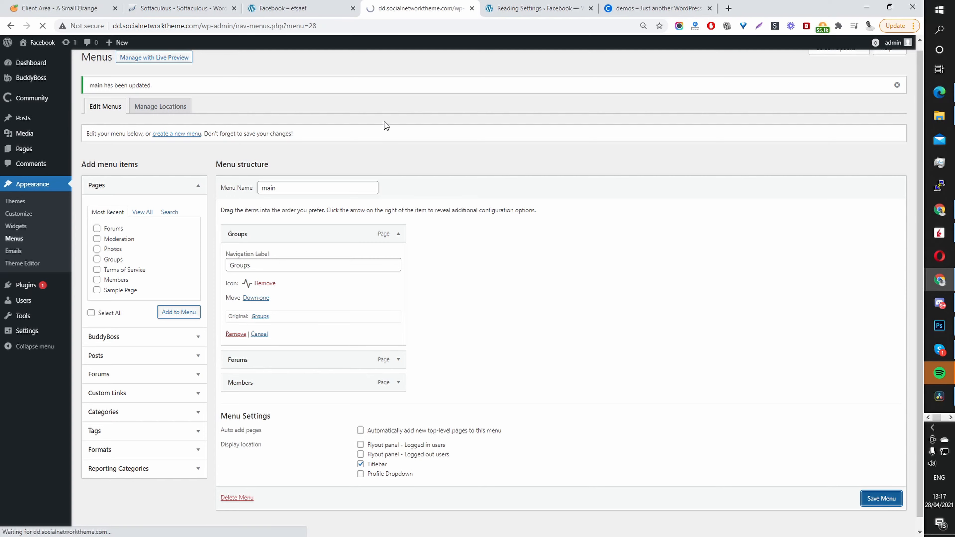
click(307, 11)
click(42, 25)
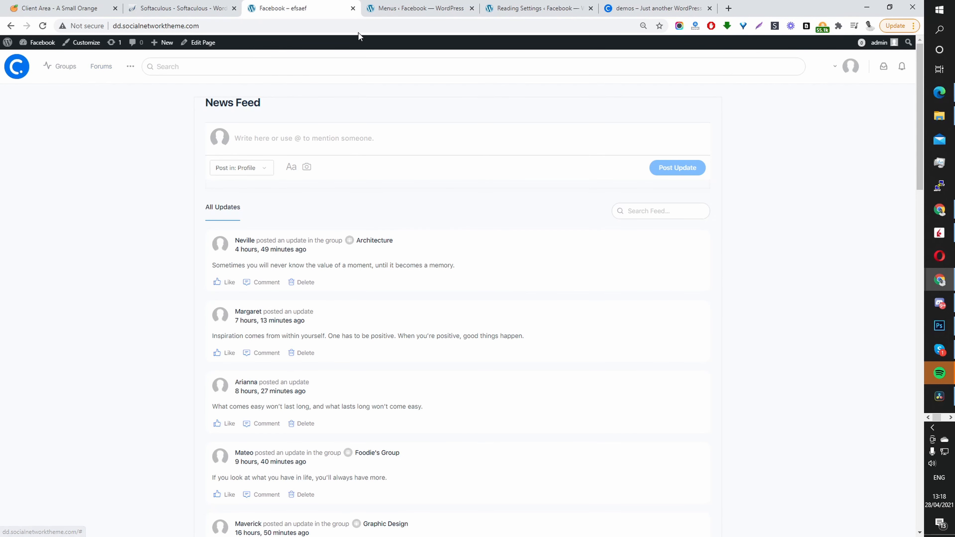
- Give the Forums menu item the Alert: Triangle icon, save the menu and reload the front page
click(410, 11)
click(399, 264)
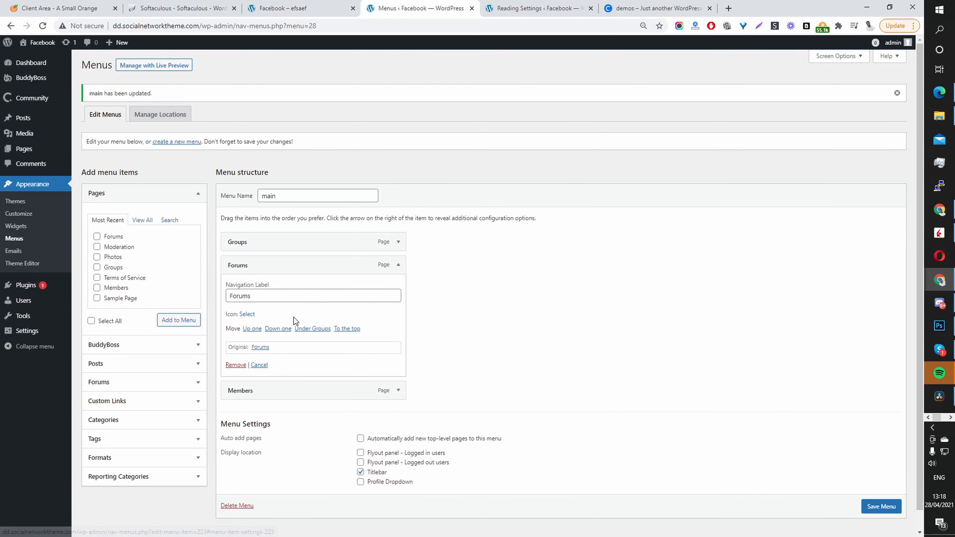
click(246, 314)
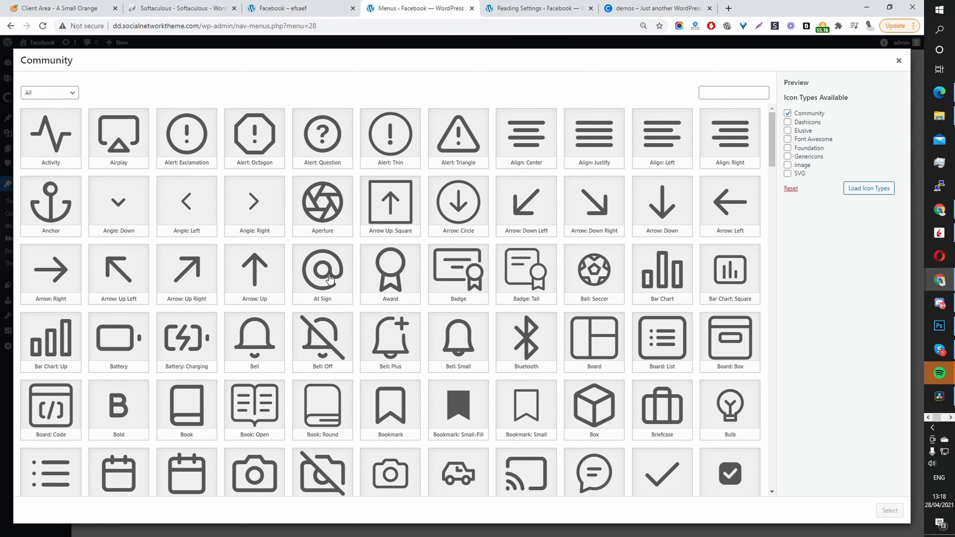
click(468, 141)
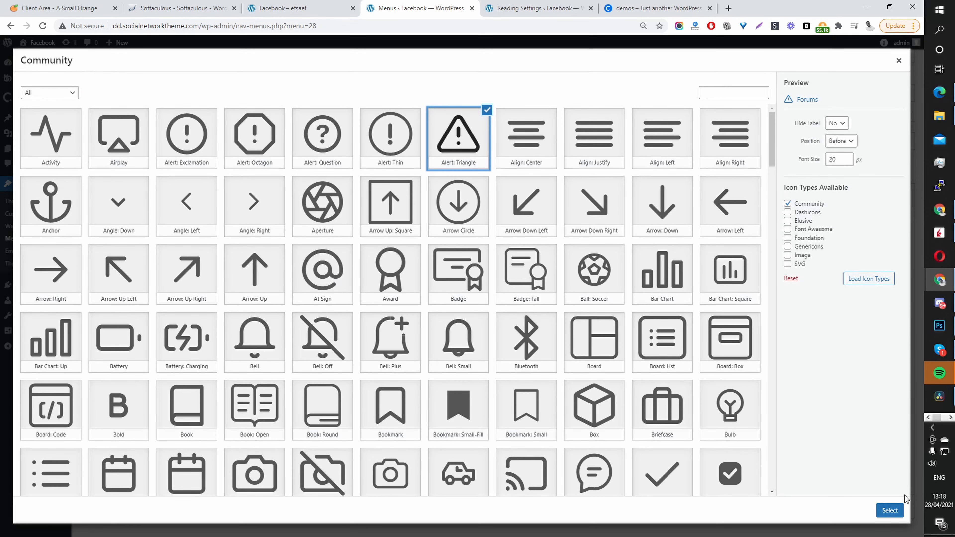
click(889, 510)
click(882, 506)
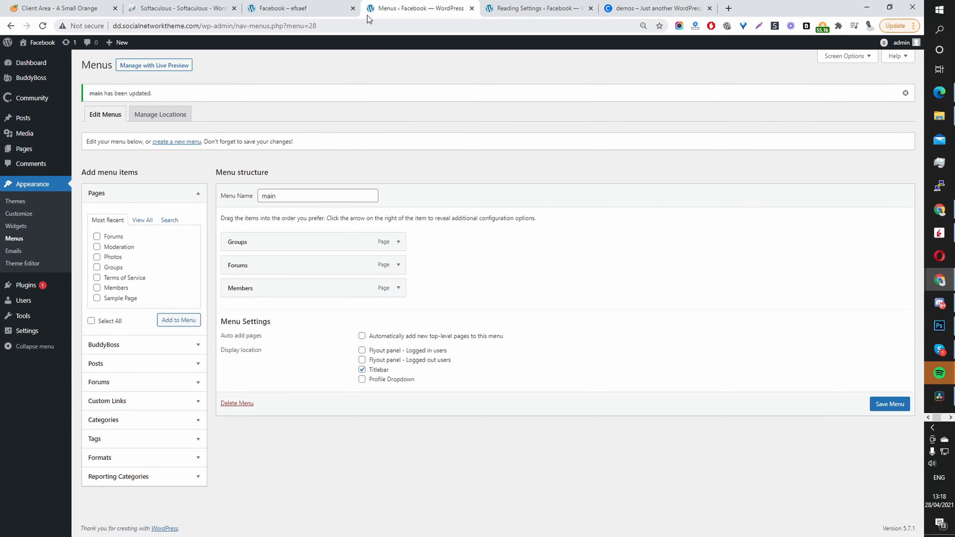
click(301, 8)
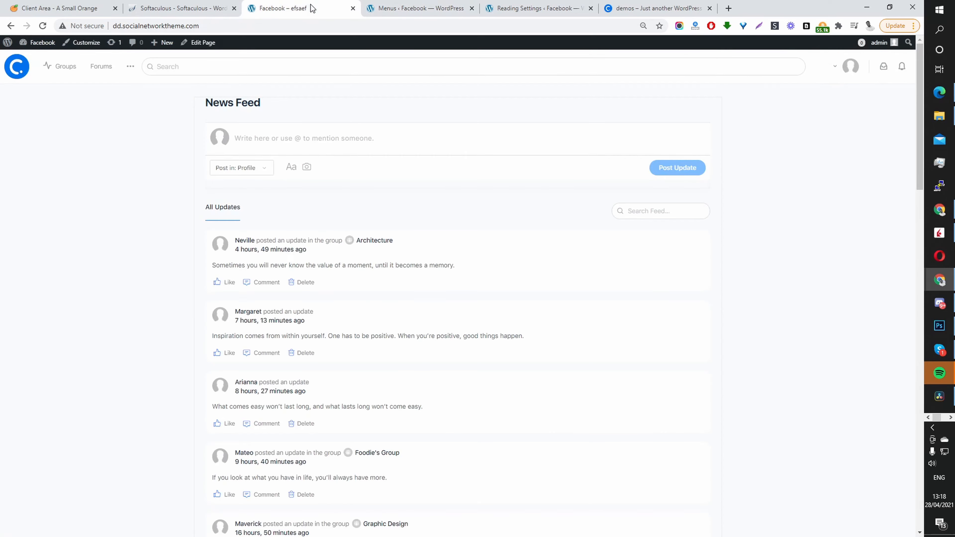
click(47, 26)
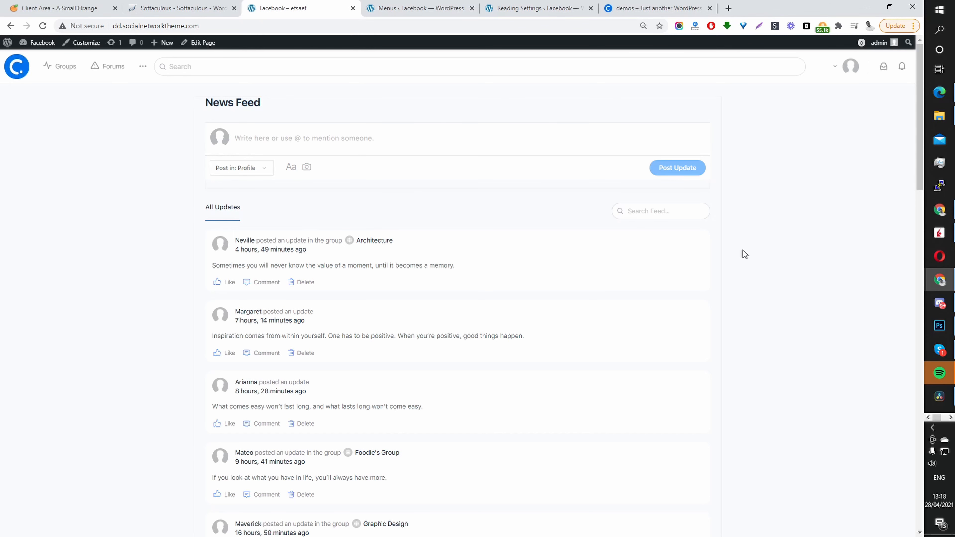
- Open the Widgets admin page, collapse the Blog Sidebar area and expand the Activity → Directory Left and Directory Right areas
click(404, 11)
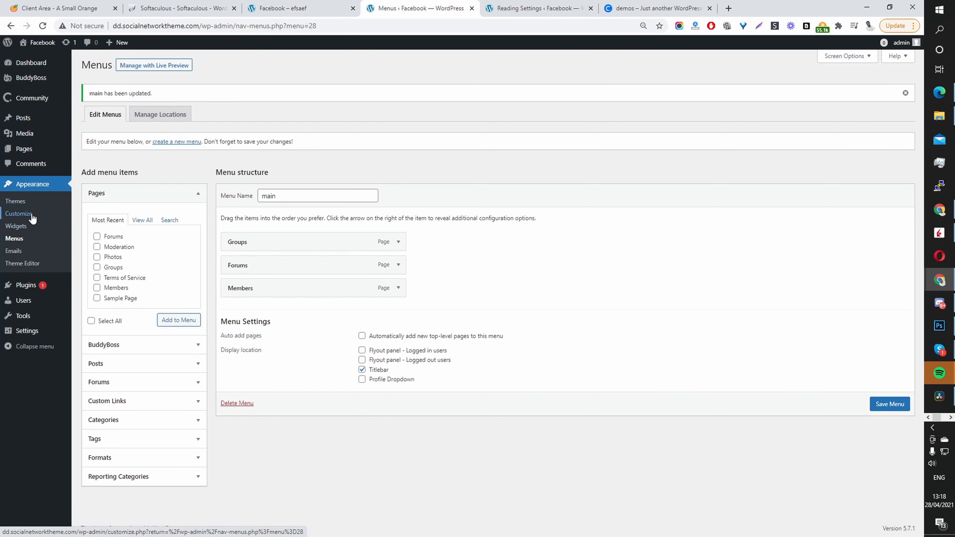
click(30, 230)
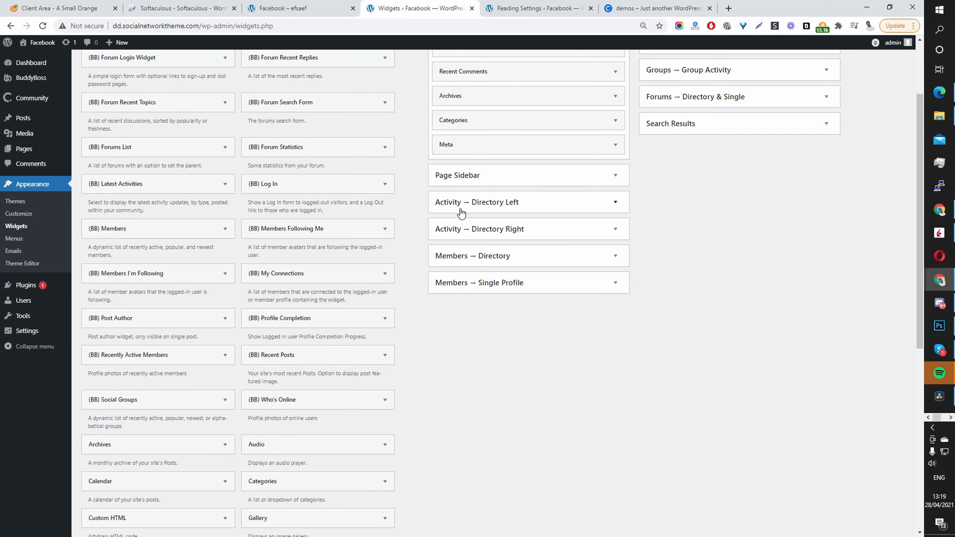
scroll(549, 213, up, 3)
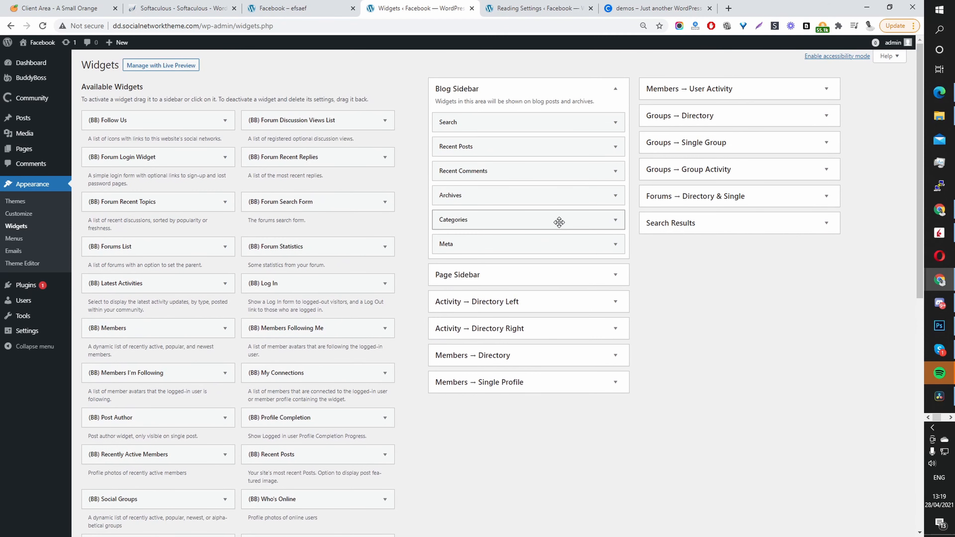
click(555, 97)
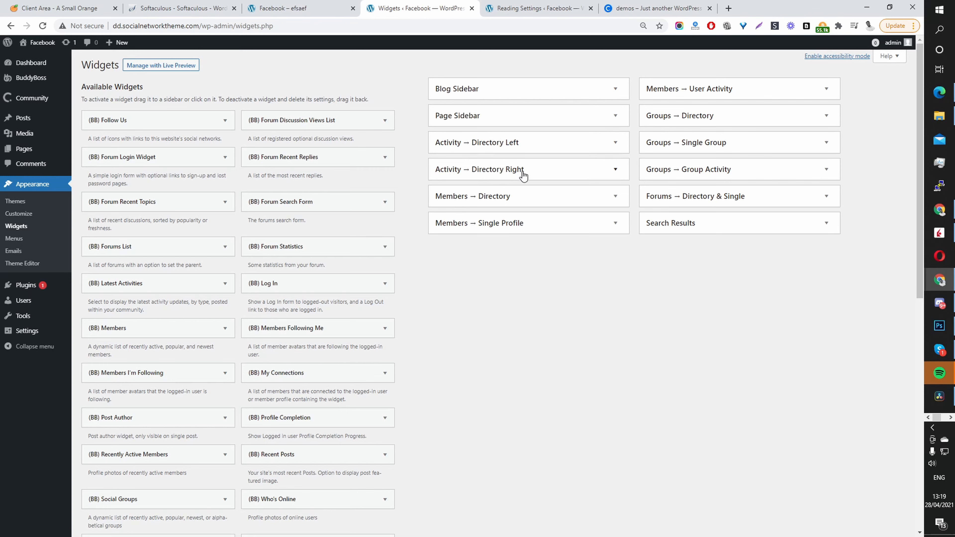
click(515, 170)
click(492, 147)
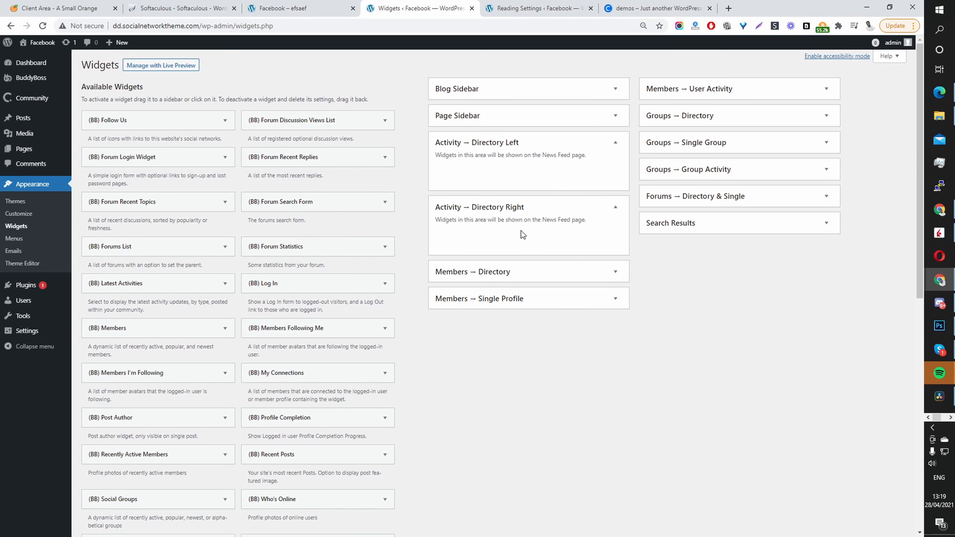
- Add the (BB) Forum Statistics widget to the Activity → Directory Left area and reload the front page
click(288, 8)
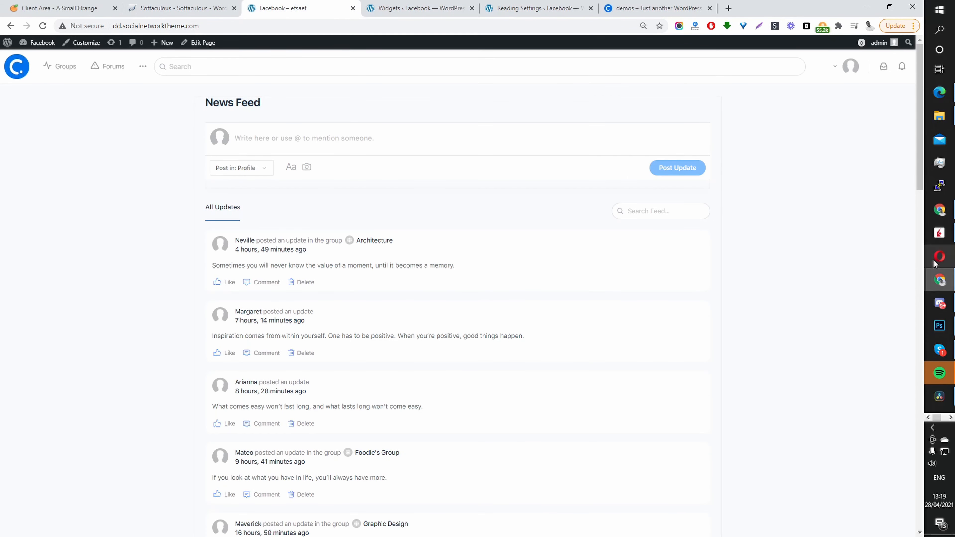
click(432, 8)
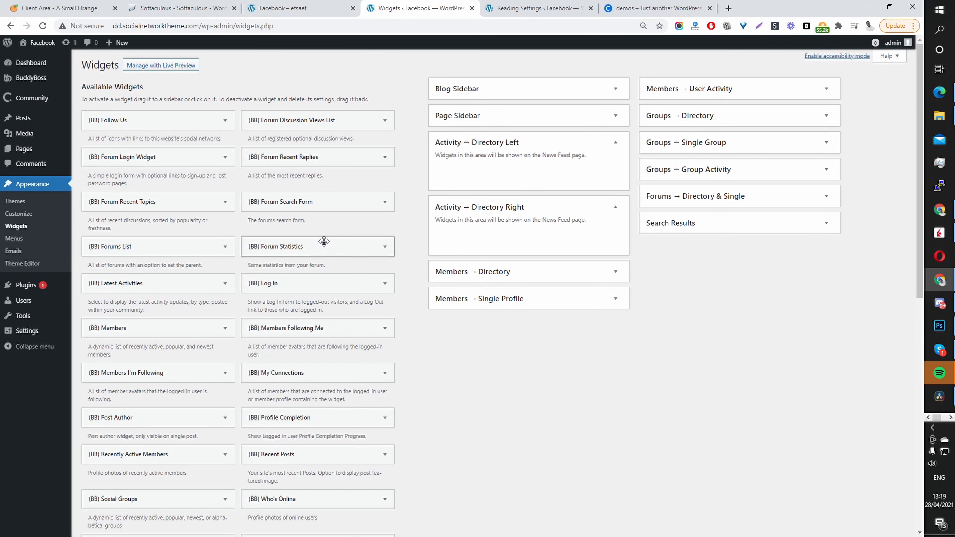
drag(324, 243, 522, 164)
click(299, 7)
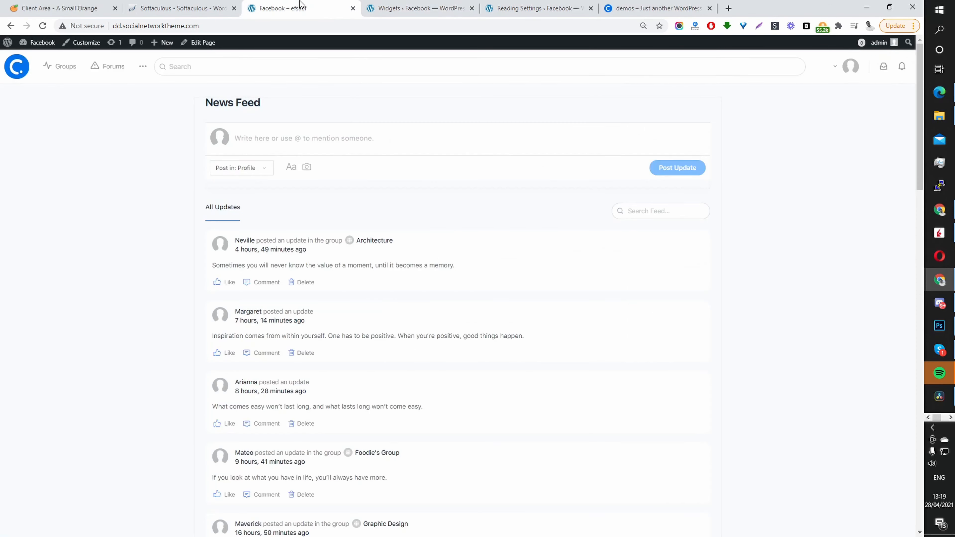
click(42, 26)
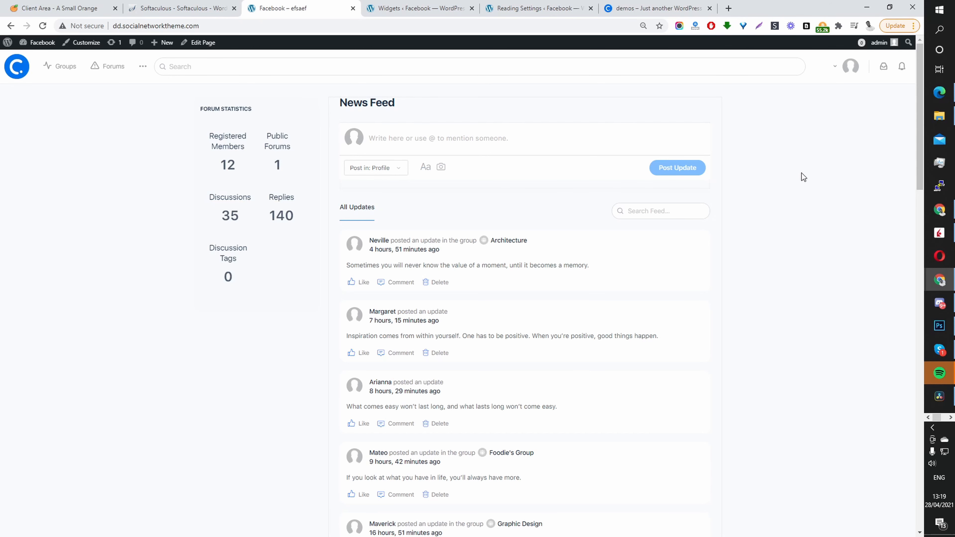
- Add the (BB) Members widget to the Activity → Directory Right area and reload the front page
click(386, 9)
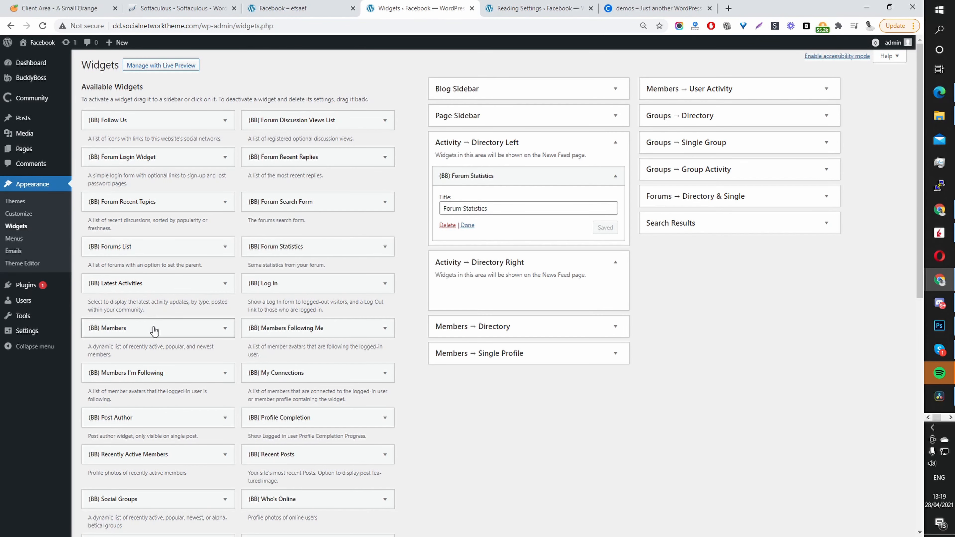
drag(155, 331, 554, 284)
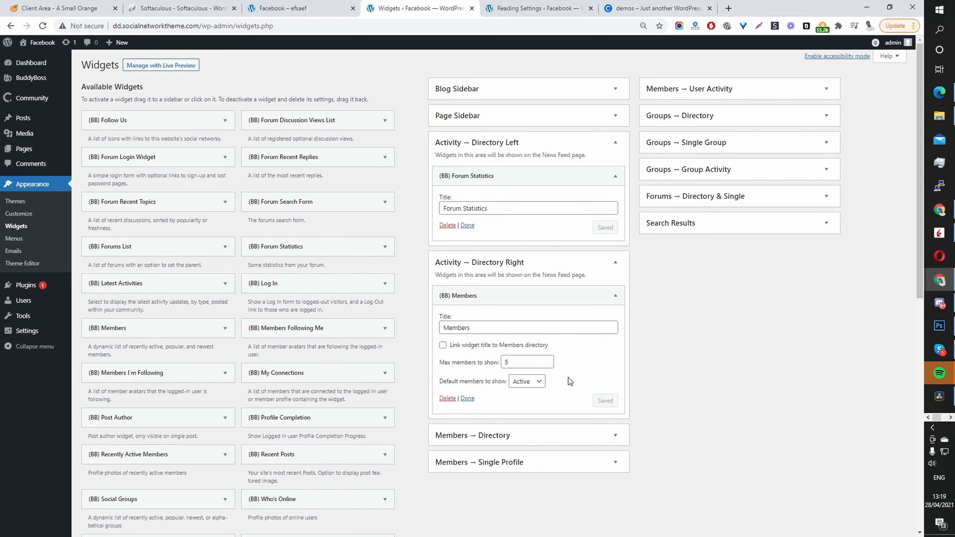
drag(527, 363, 493, 366)
click(280, 8)
click(43, 25)
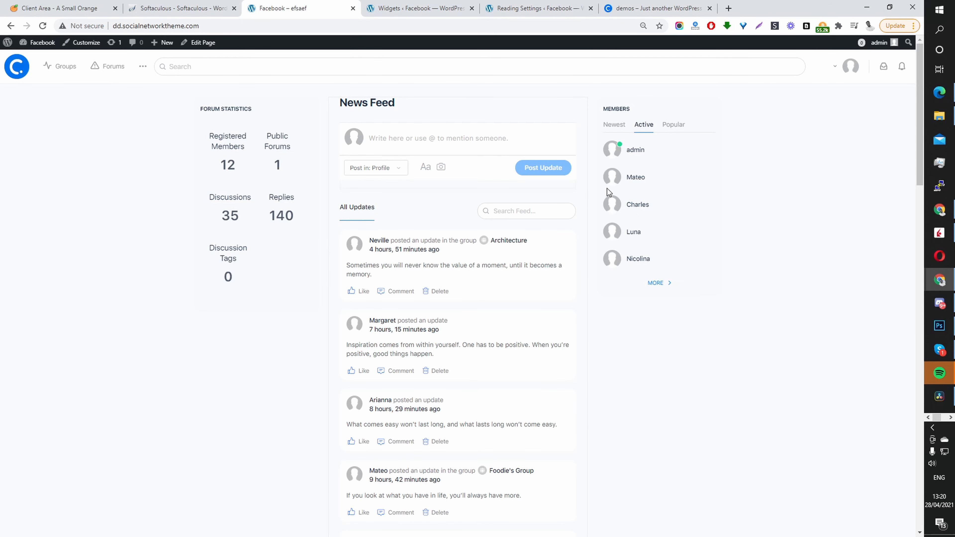
- Look through the Newest, Active and Popular lists of the Members widget beside the News Feed
click(610, 127)
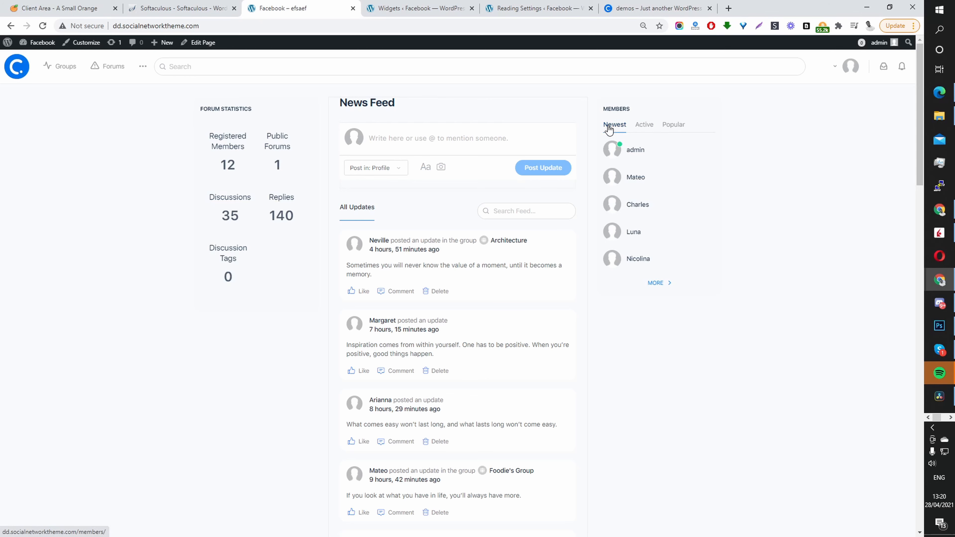
click(644, 125)
click(666, 128)
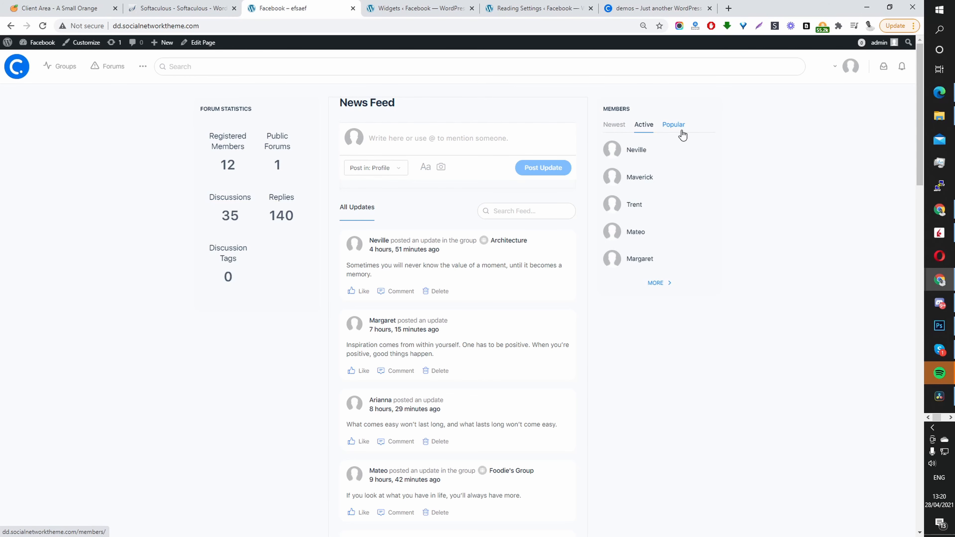
- Add the (BB) Profile Completion widget above Members in Activity → Directory Right, enable Details, Default Data, Profile Photo and Cover Photo, and save it
click(404, 8)
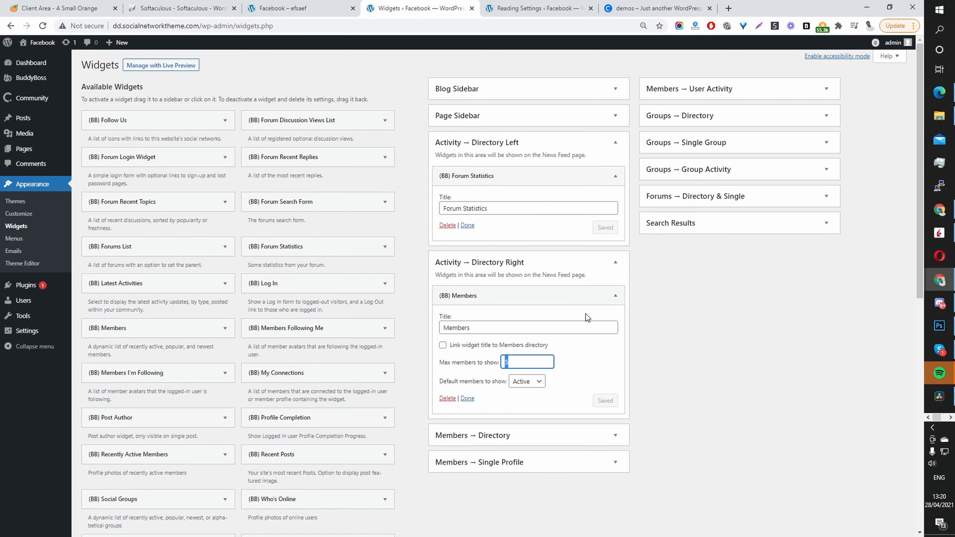
click(590, 301)
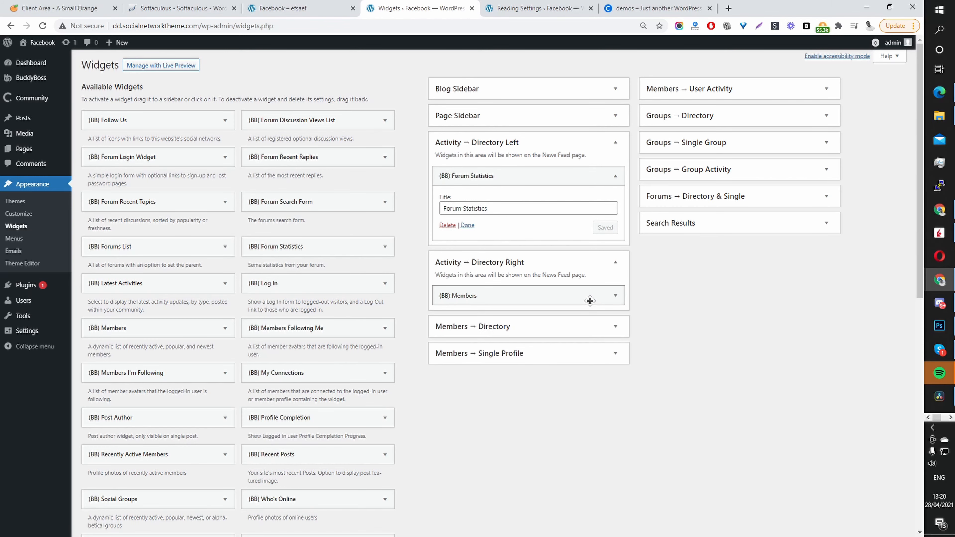
scroll(383, 288, down, 1)
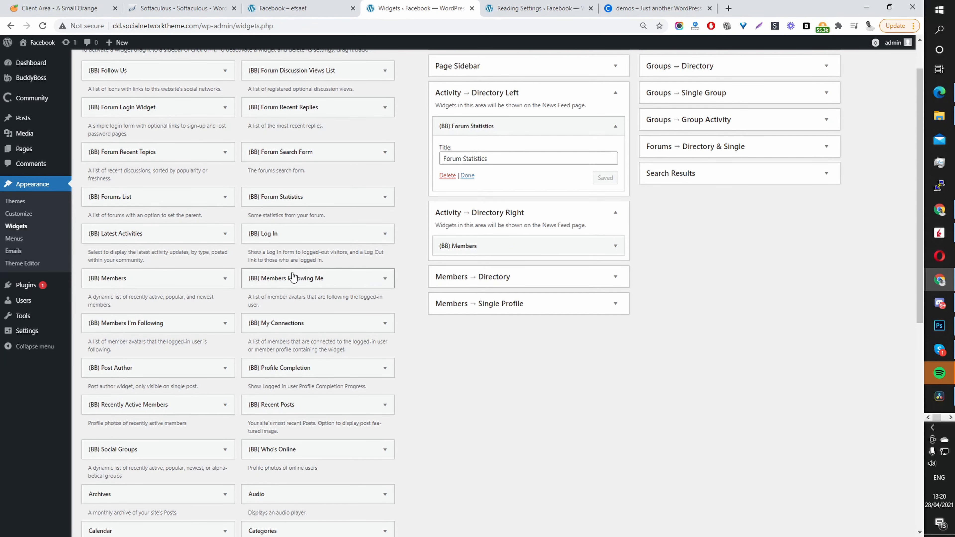
scroll(275, 285, down, 1)
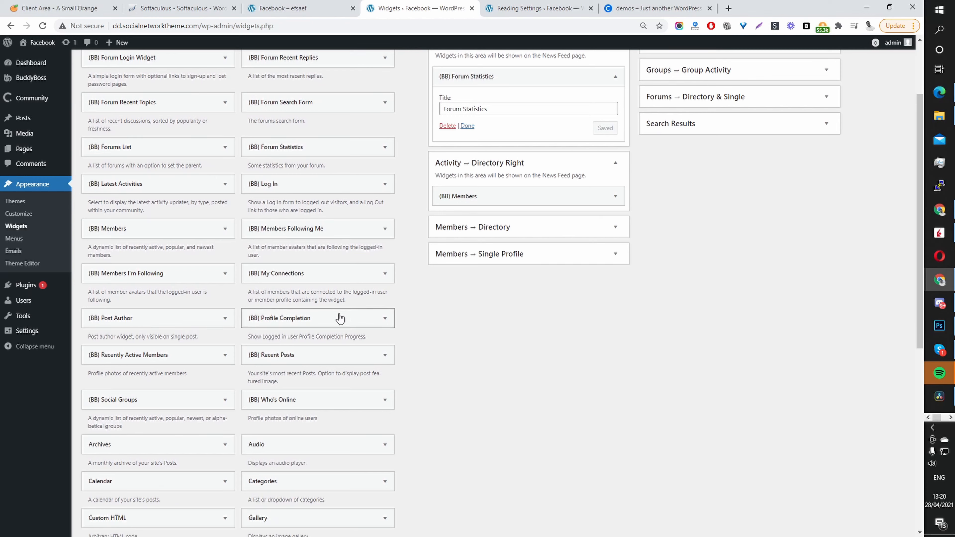
drag(322, 319, 532, 189)
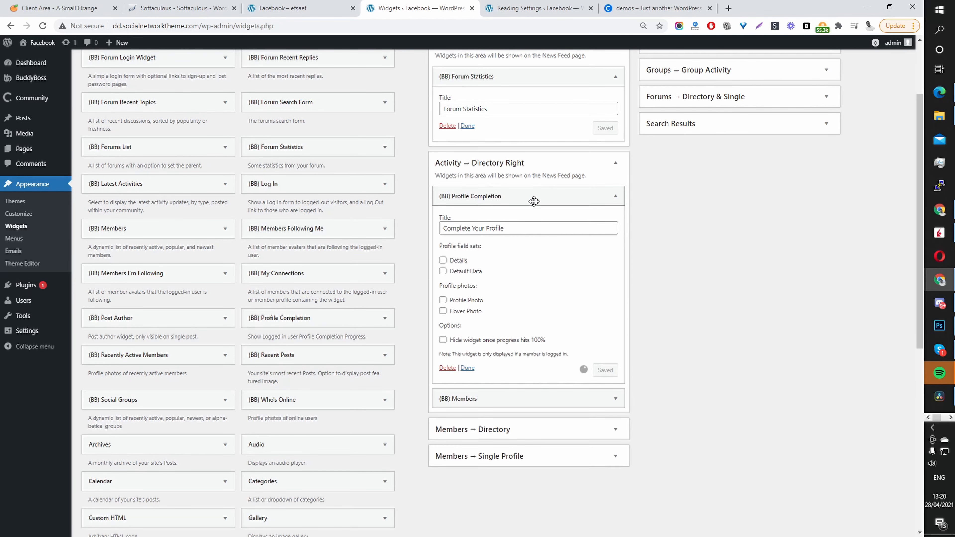
click(451, 260)
click(451, 271)
click(451, 300)
click(451, 310)
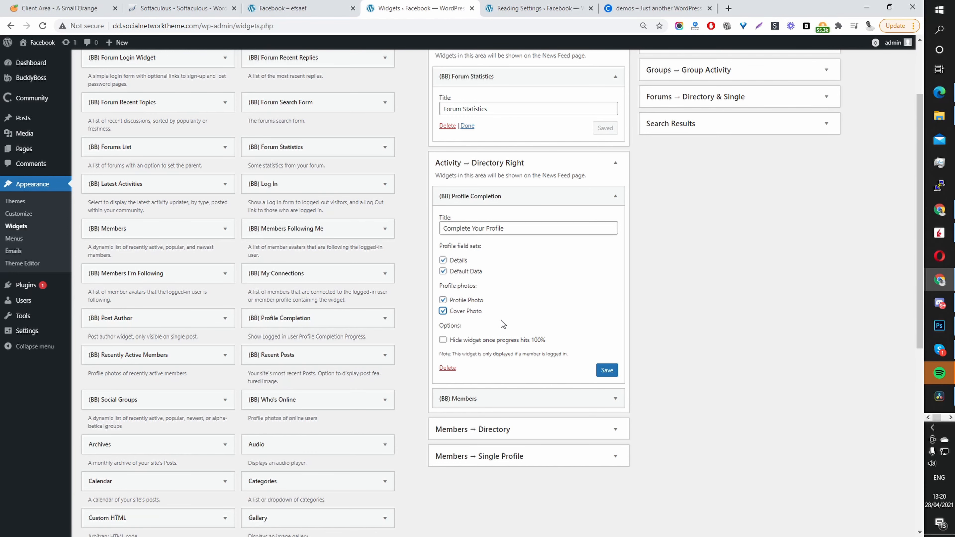
click(606, 371)
- Add the (BB) Who's Online and (BB) Latest Activities widgets below Forum Statistics in the Activity → Directory Left area
scroll(273, 211, down, 5)
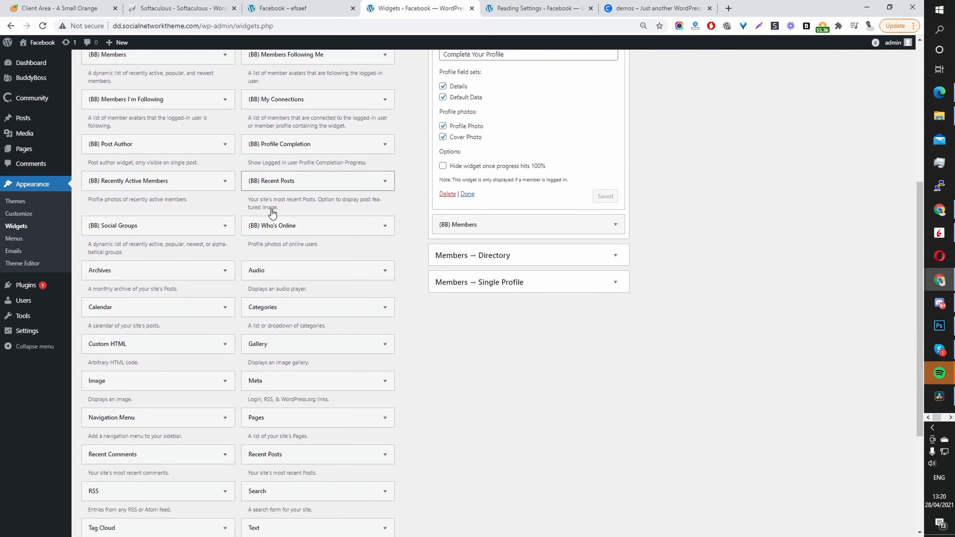
drag(288, 202, 552, 202)
scroll(602, 203, up, 6)
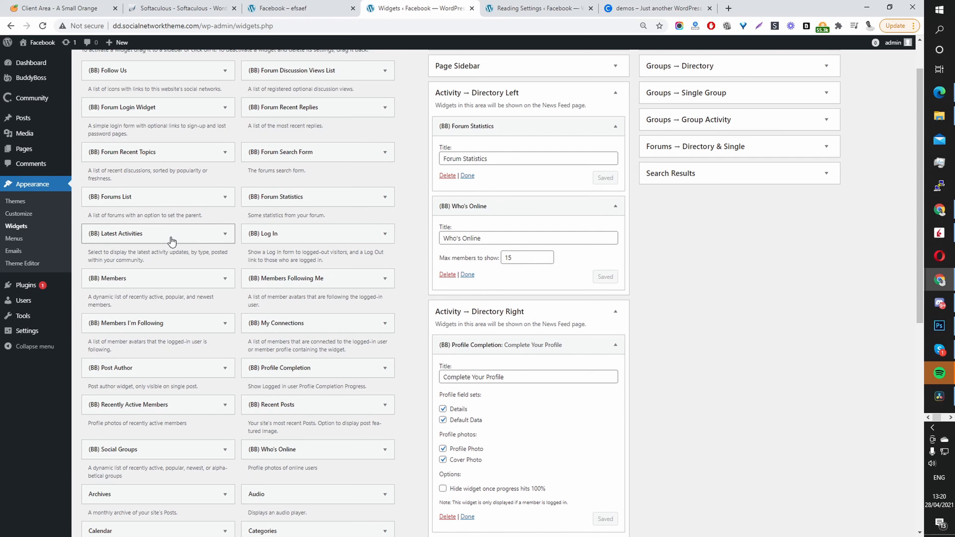
drag(228, 234, 574, 245)
scroll(571, 162, down, 5)
scroll(541, 280, up, 4)
scroll(553, 331, down, 3)
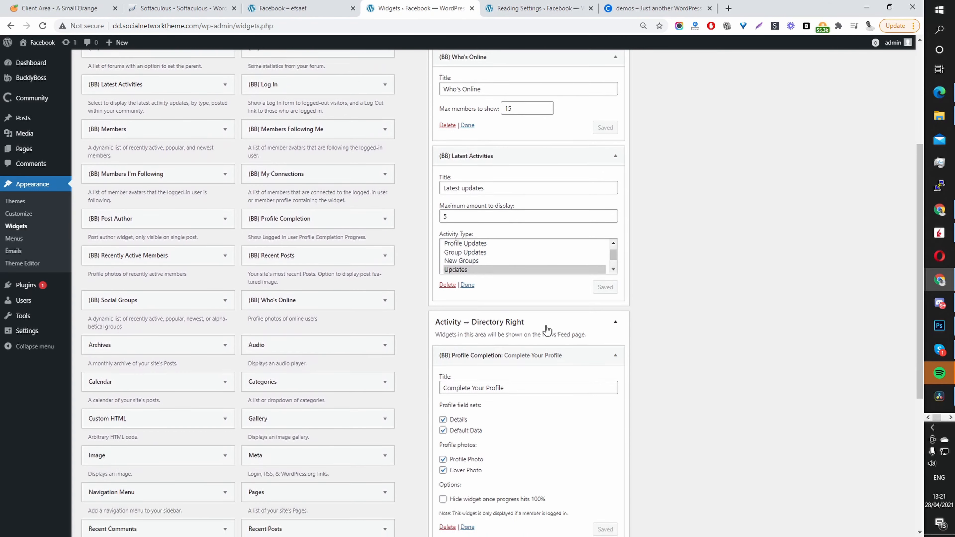
- Reload the front page and examine the widgets on both sides of the News Feed and how they behave on scrolling
click(301, 11)
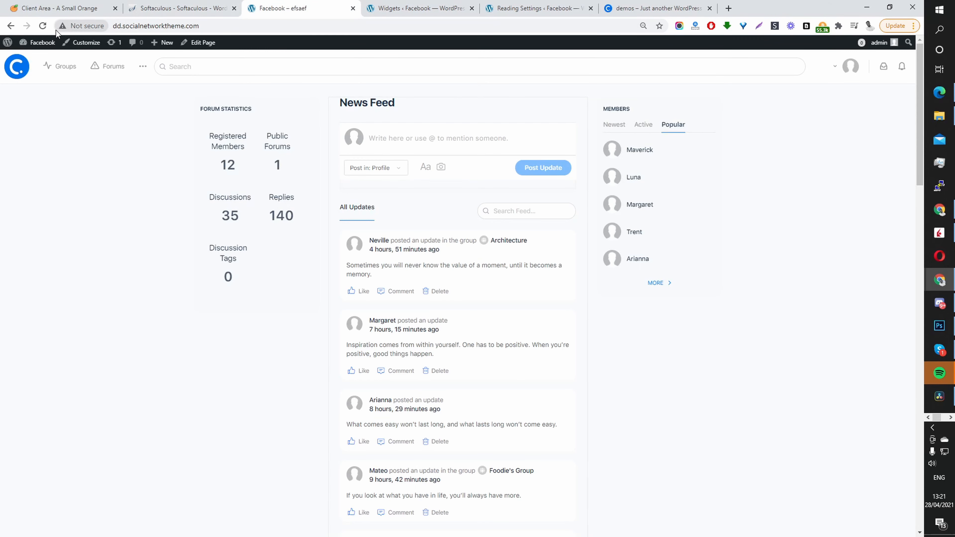
click(43, 25)
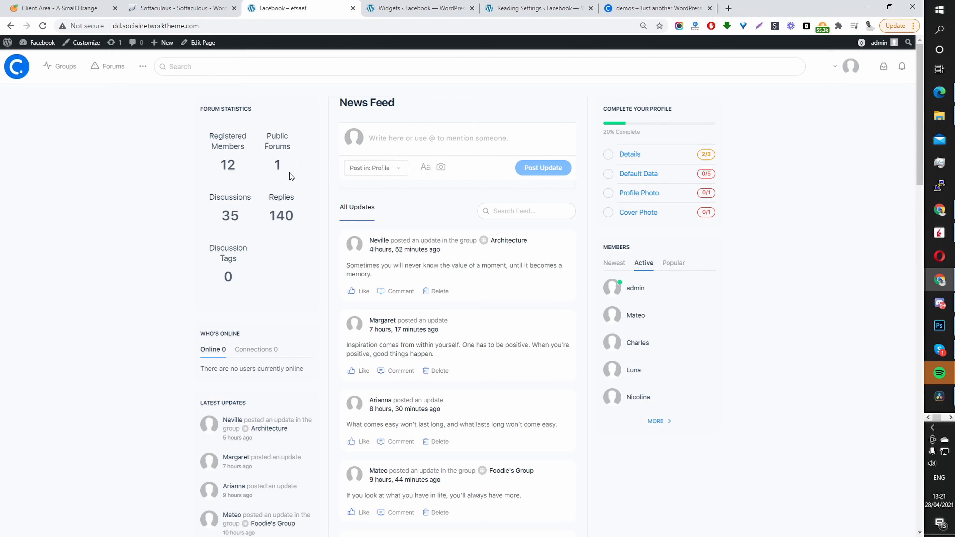
scroll(290, 172, down, 3)
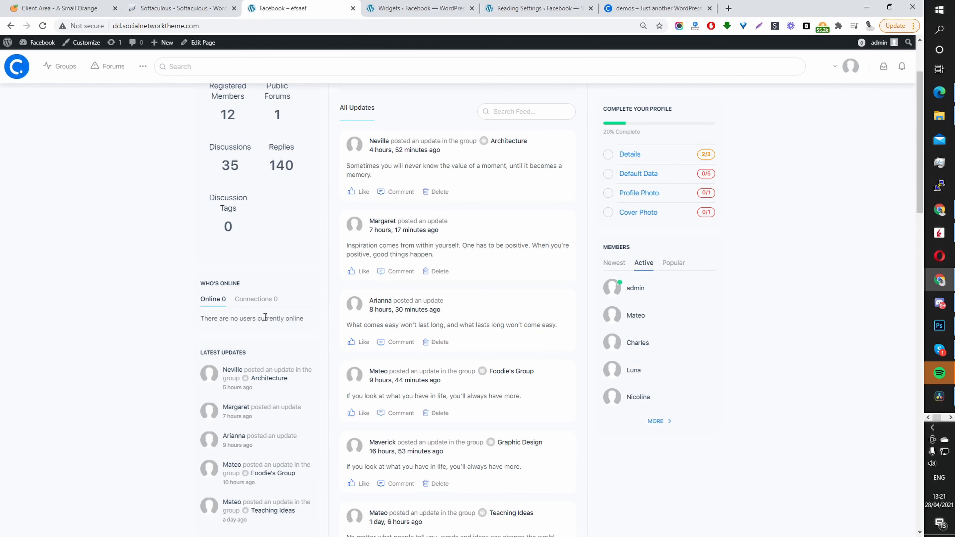
scroll(264, 327, down, 1)
scroll(266, 326, down, 4)
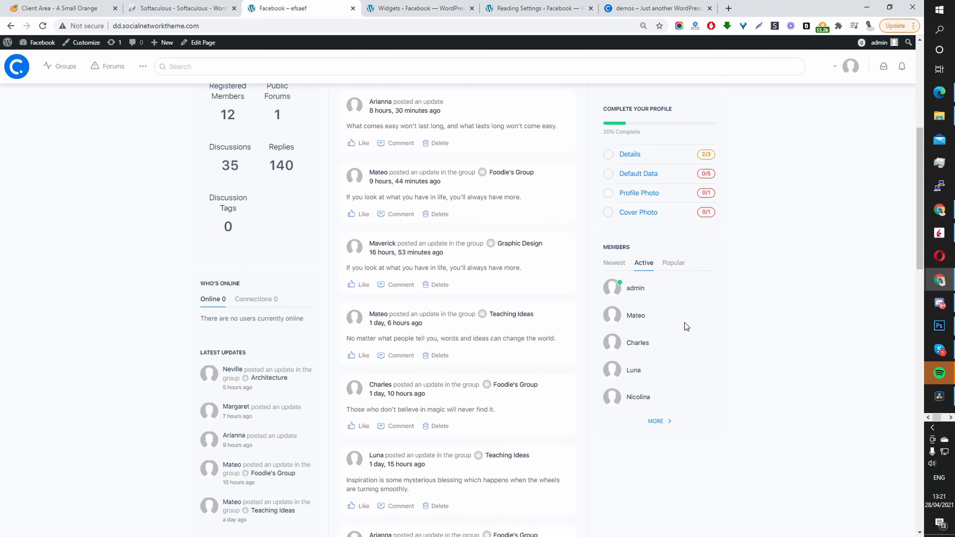
scroll(692, 326, up, 1)
scroll(692, 326, up, 3)
scroll(684, 260, up, 4)
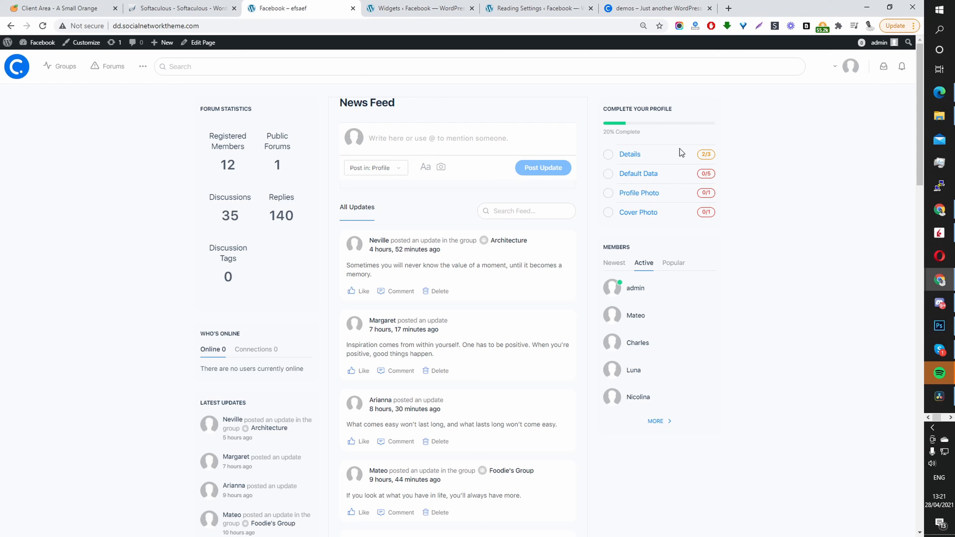
- From the profile completion list, upload a portrait image from Downloads as the admin account's profile photo and view the profile
click(639, 193)
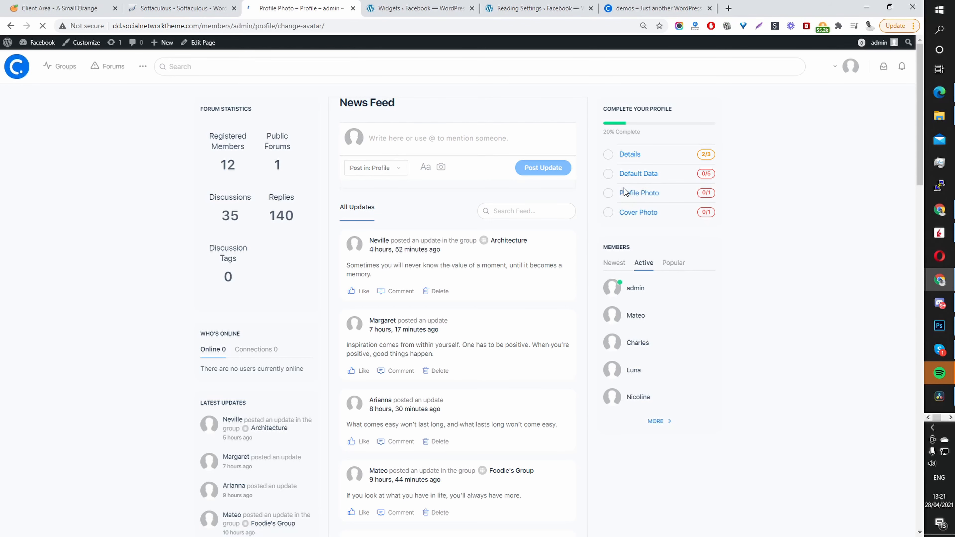
click(511, 279)
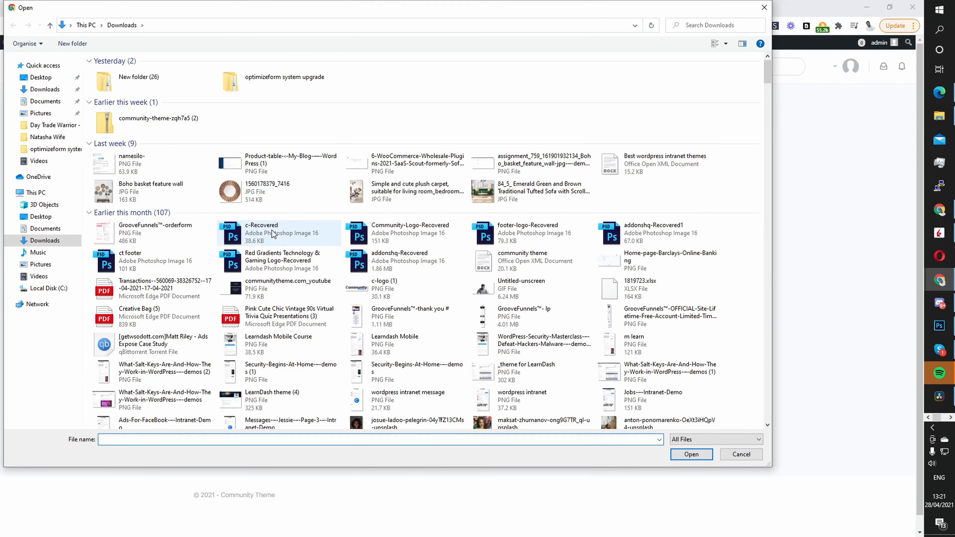
scroll(361, 228, down, 3)
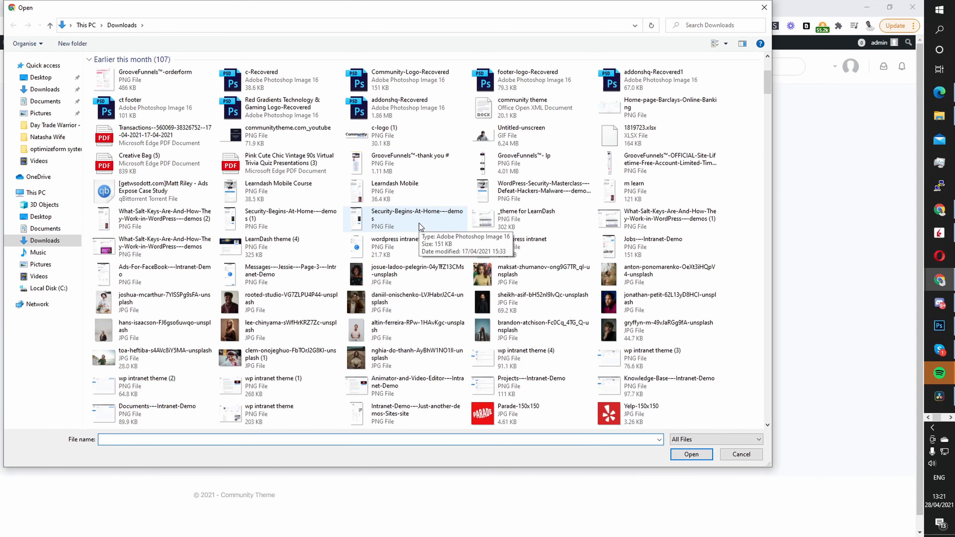
double_click(489, 279)
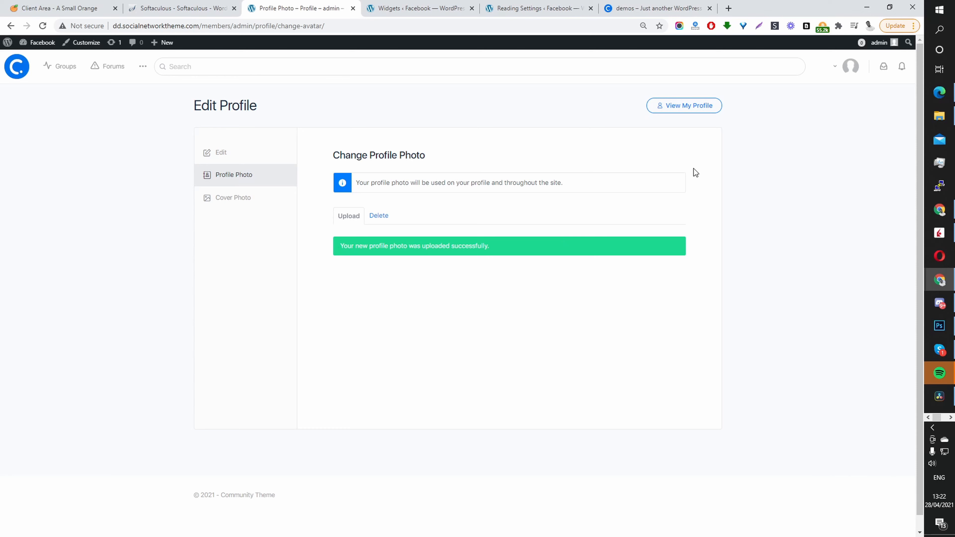
click(683, 112)
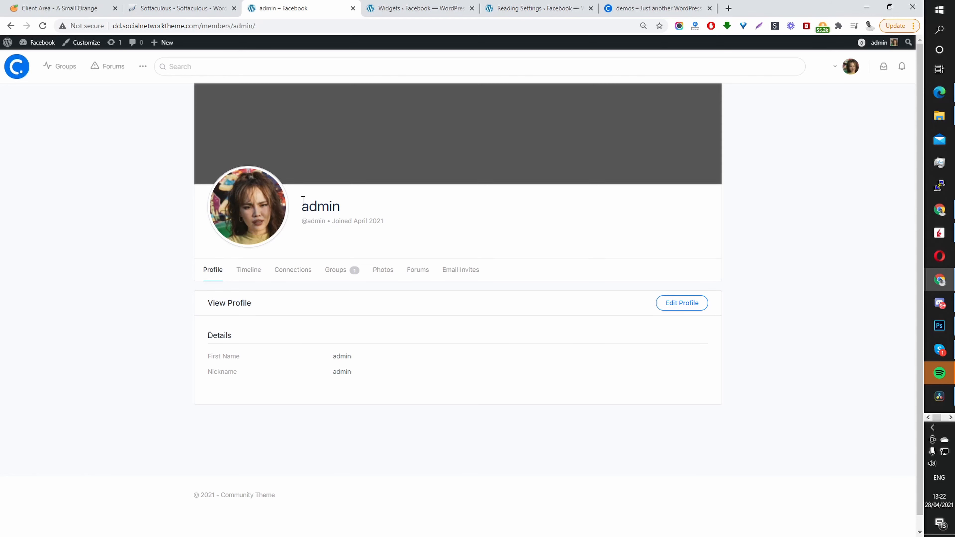
- Return to the News Feed homepage and examine the new activity entry and the profile completion widget
click(21, 73)
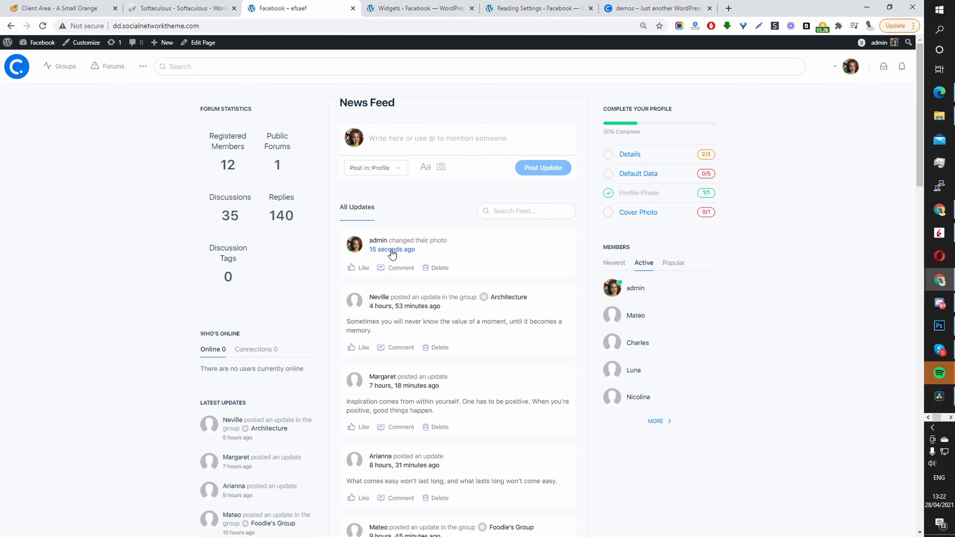
scroll(425, 251, down, 6)
scroll(425, 254, up, 6)
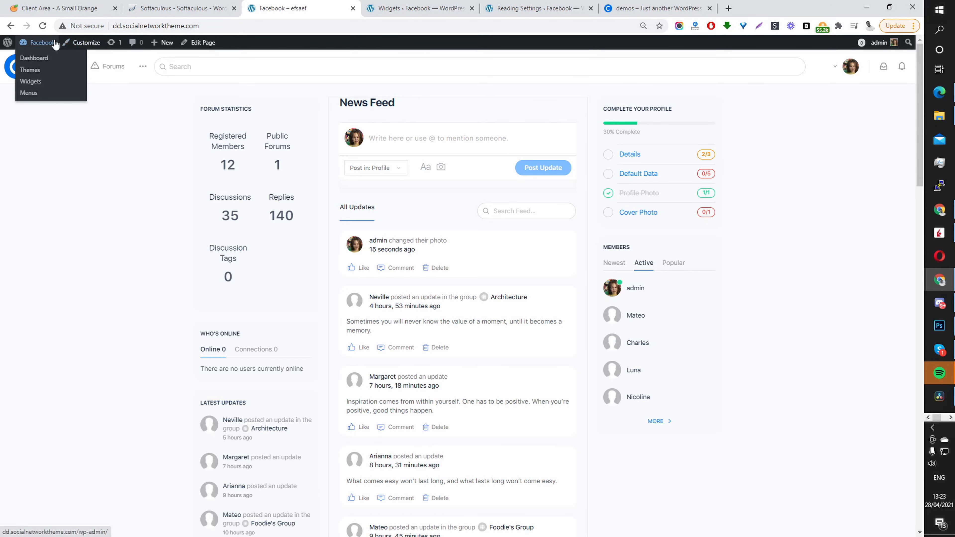
- In the Community theme options, set the Content Max-Width under Styling to 2413
middle_click(43, 44)
click(462, 8)
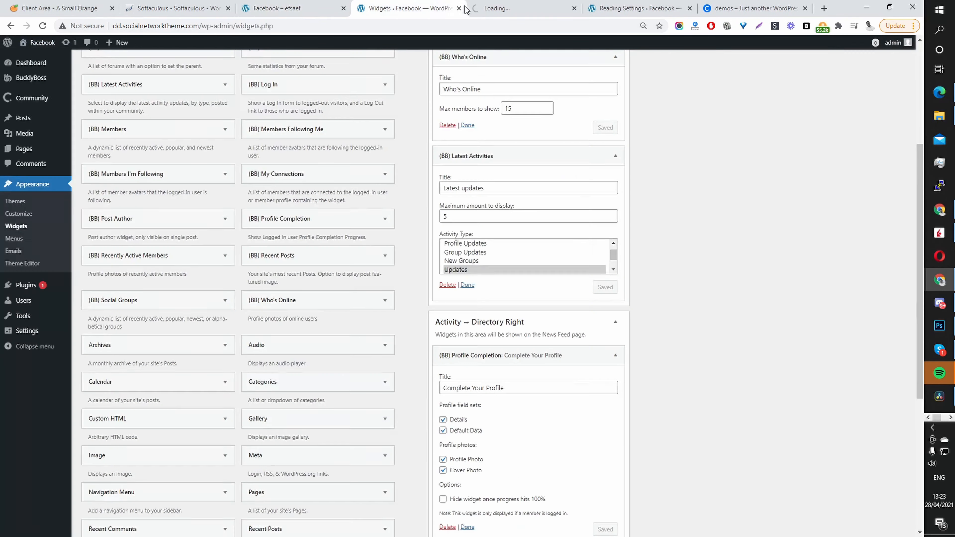
click(480, 8)
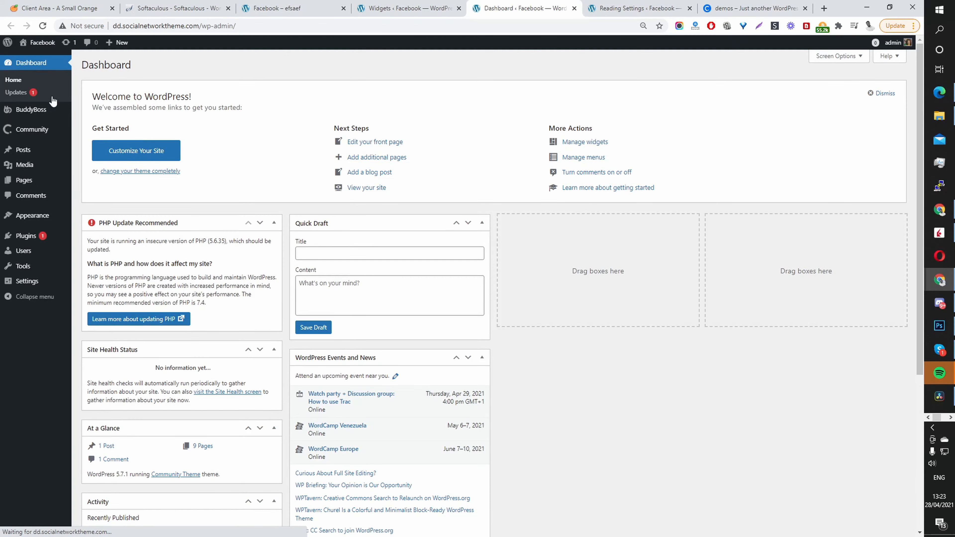
mouse_move(19, 135)
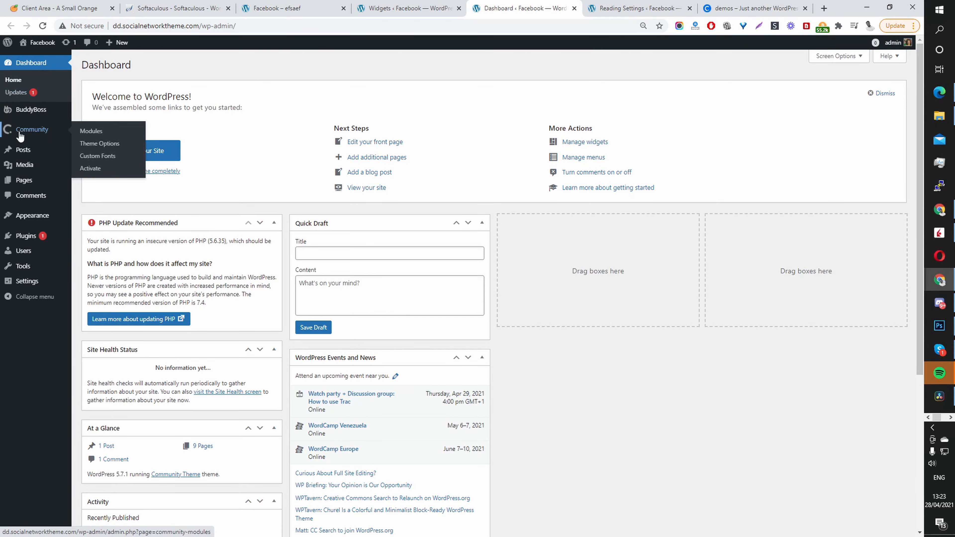
click(124, 145)
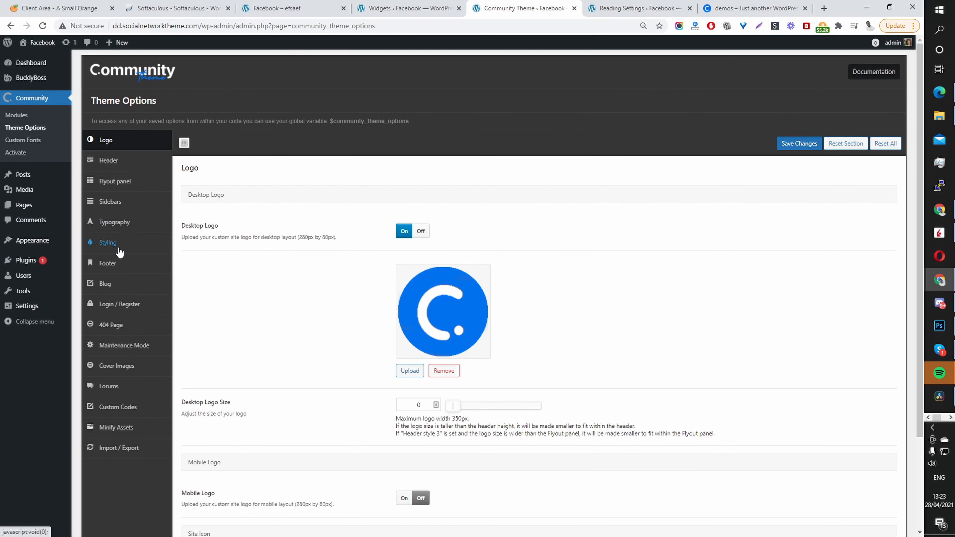
click(116, 249)
scroll(348, 253, down, 1)
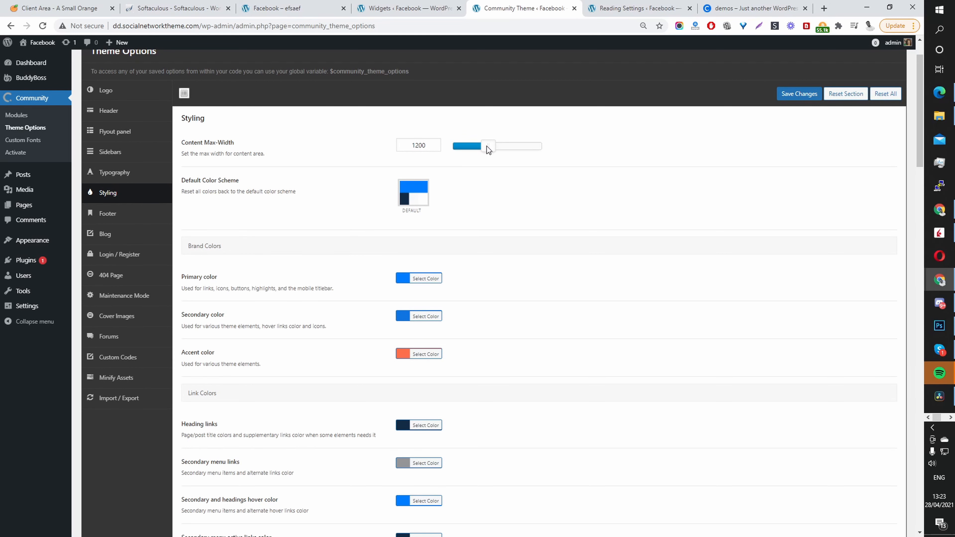
drag(487, 149, 523, 155)
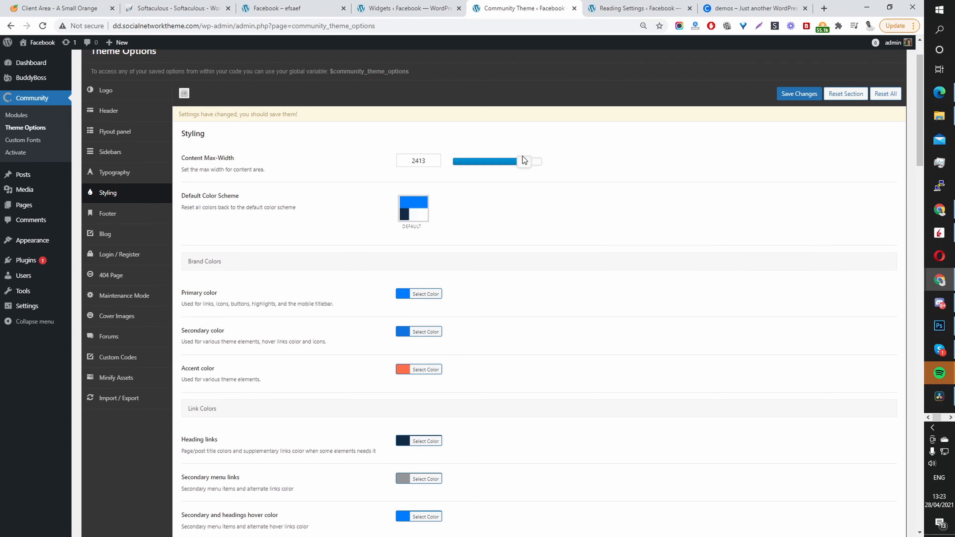
- Change the theme's Body Background from the Body Elements colours to a pale beige and save the theme options
scroll(390, 239, down, 4)
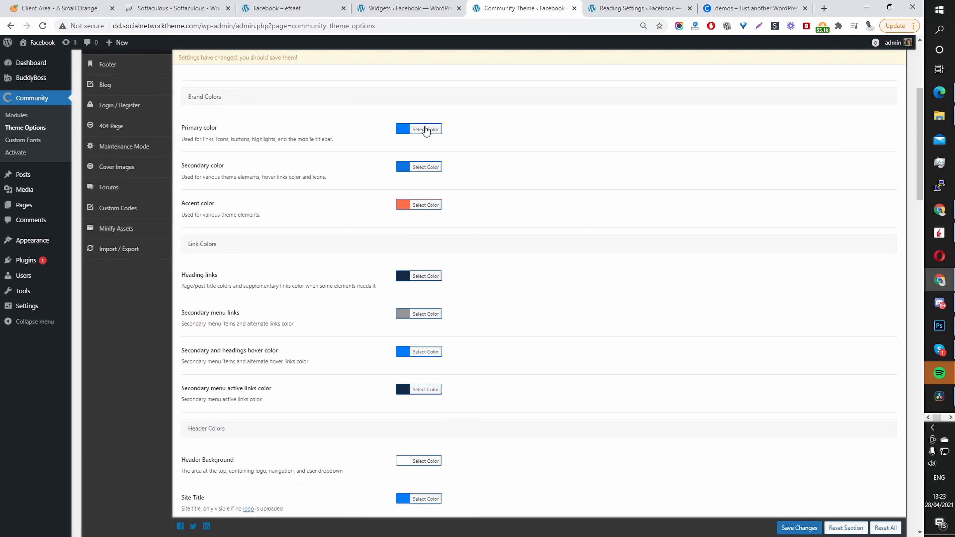
scroll(565, 169, down, 3)
scroll(453, 213, down, 2)
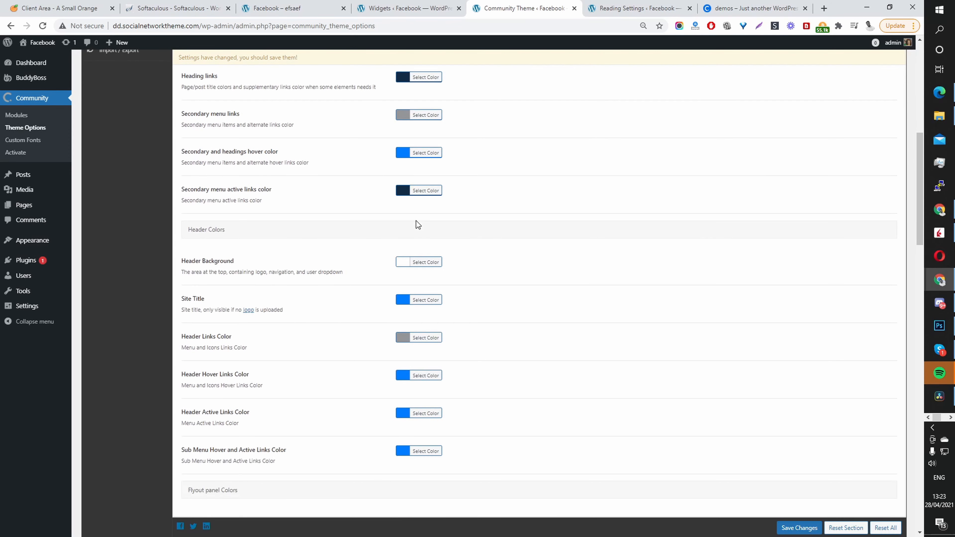
scroll(415, 220, down, 3)
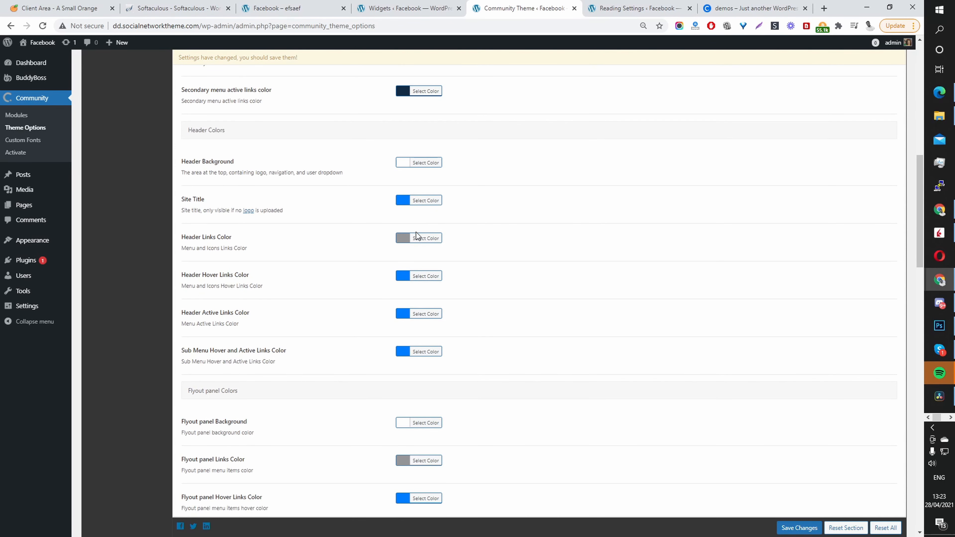
scroll(409, 227, down, 4)
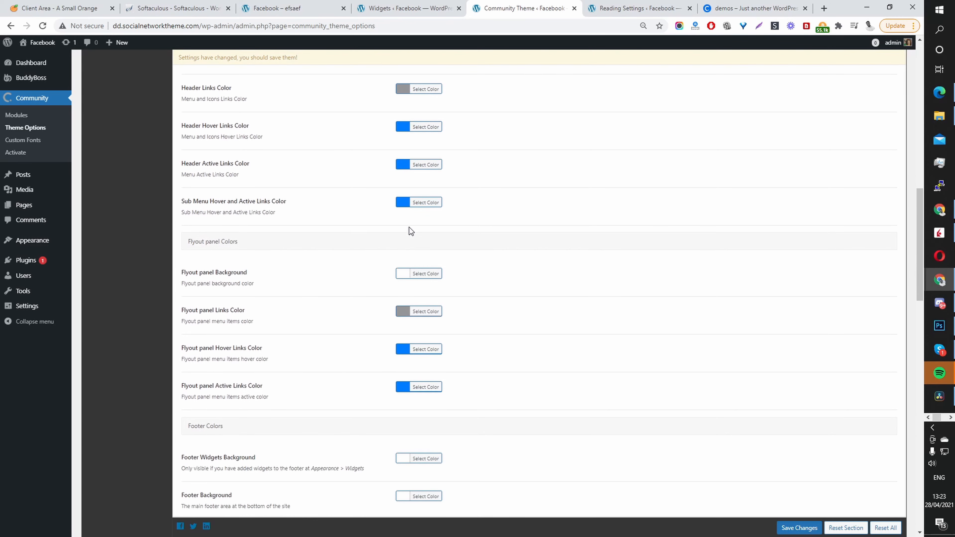
scroll(408, 249, down, 4)
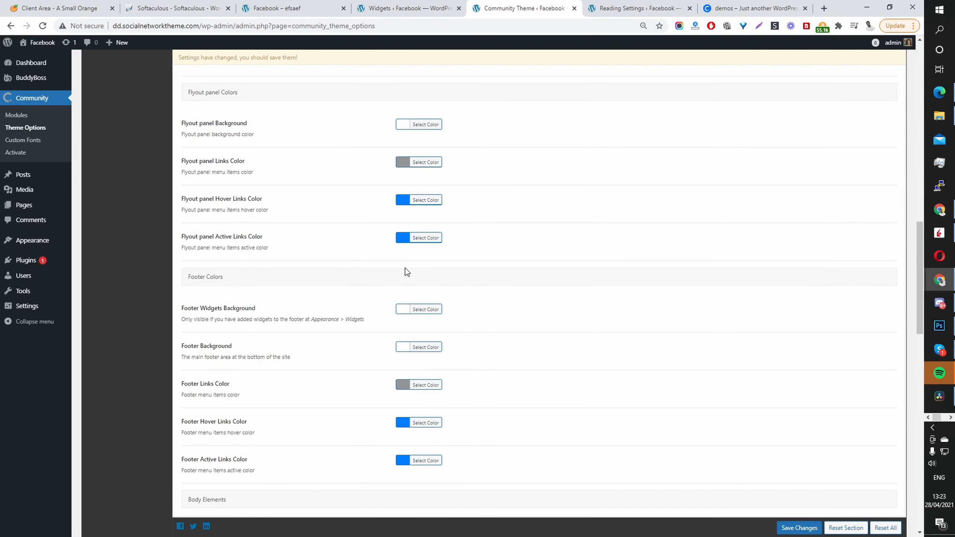
scroll(383, 320, down, 1)
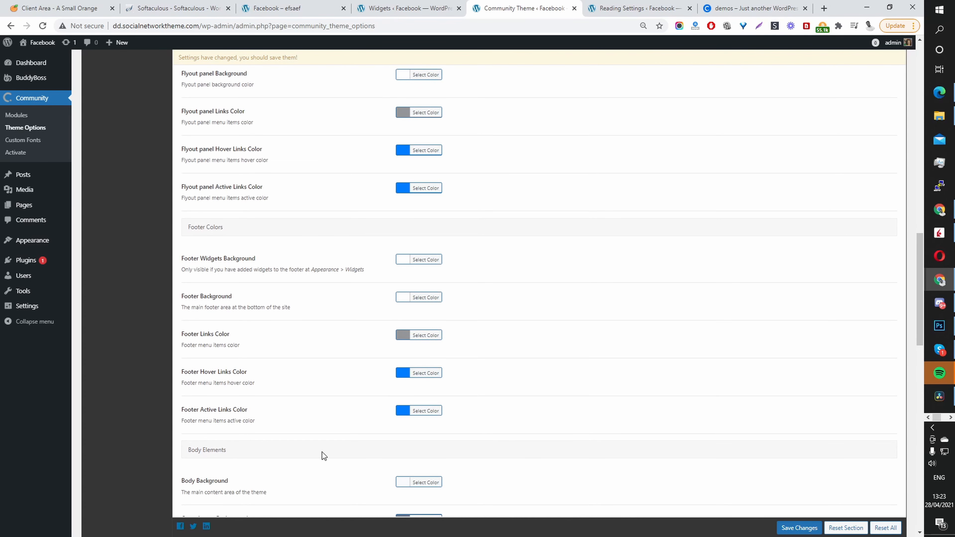
click(420, 483)
scroll(420, 483, down, 7)
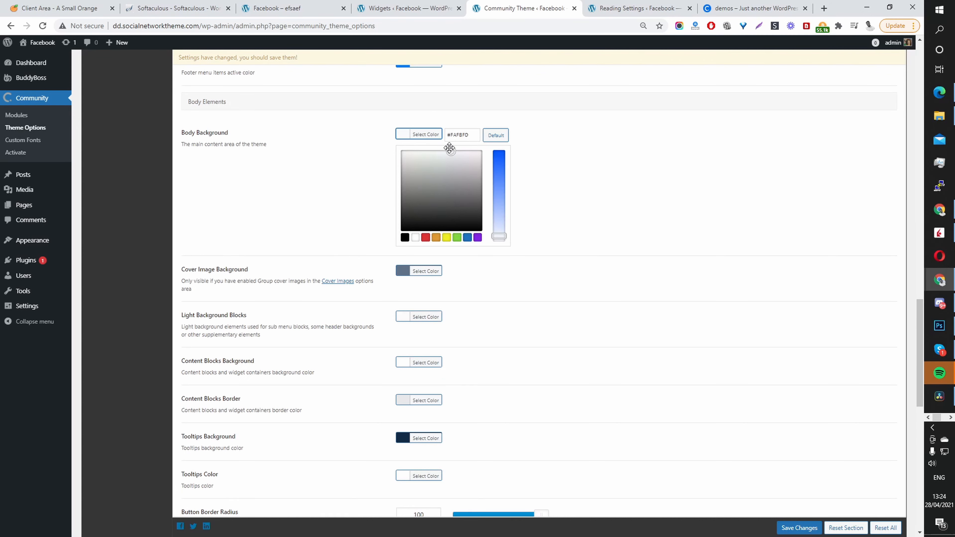
mouse_move(400, 147)
mouse_down()
mouse_move(383, 136)
mouse_move(394, 130)
mouse_move(399, 196)
mouse_up()
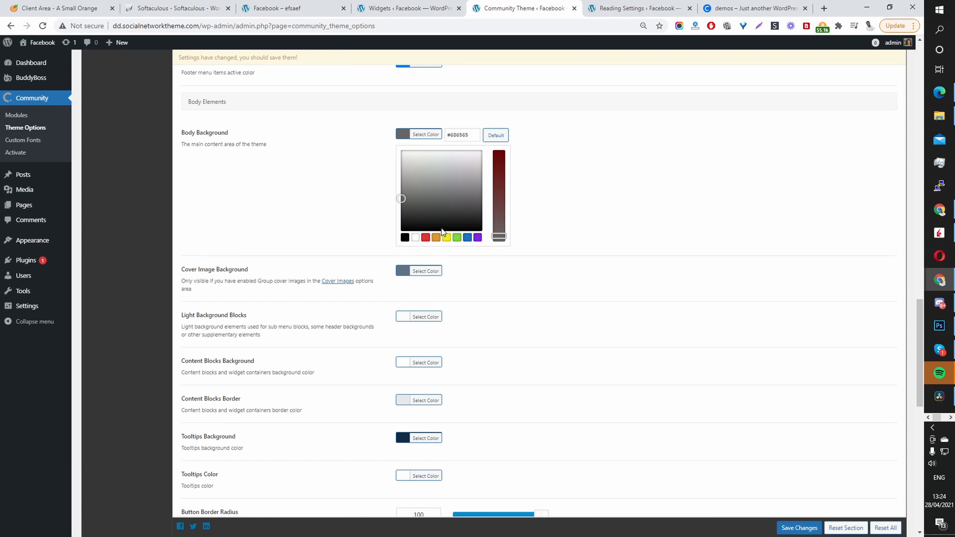
click(436, 237)
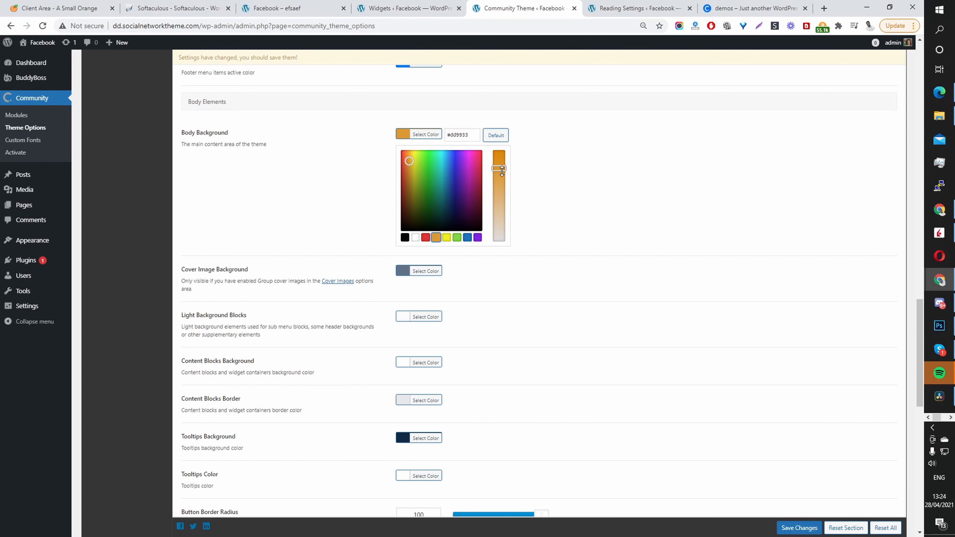
drag(500, 169, 508, 226)
click(686, 193)
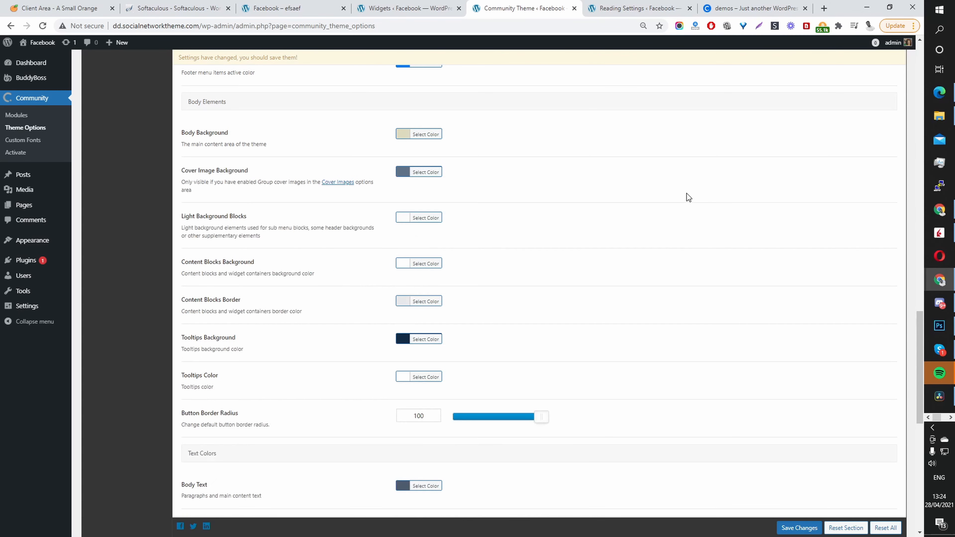
click(800, 527)
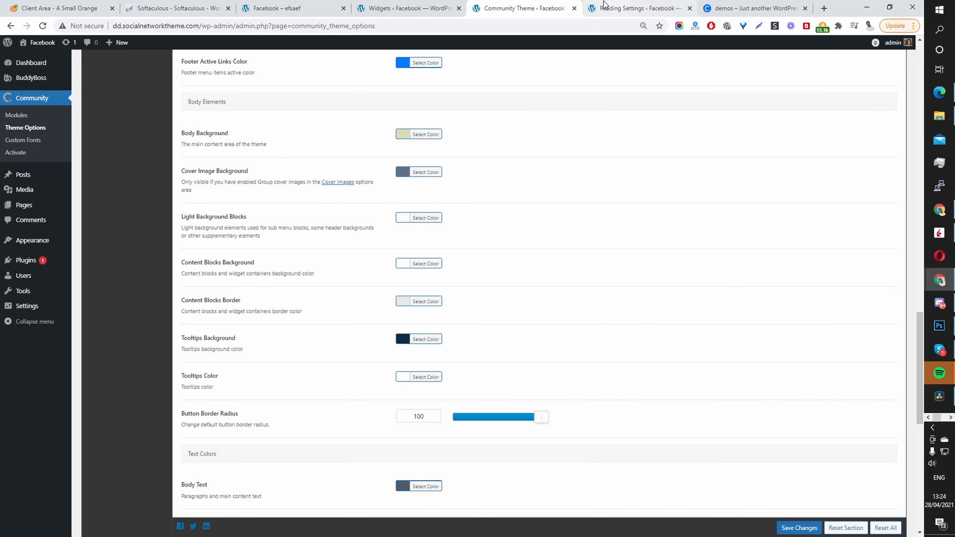
- Reload the News Feed homepage and examine the new background colour behind the feed and widgets
click(286, 7)
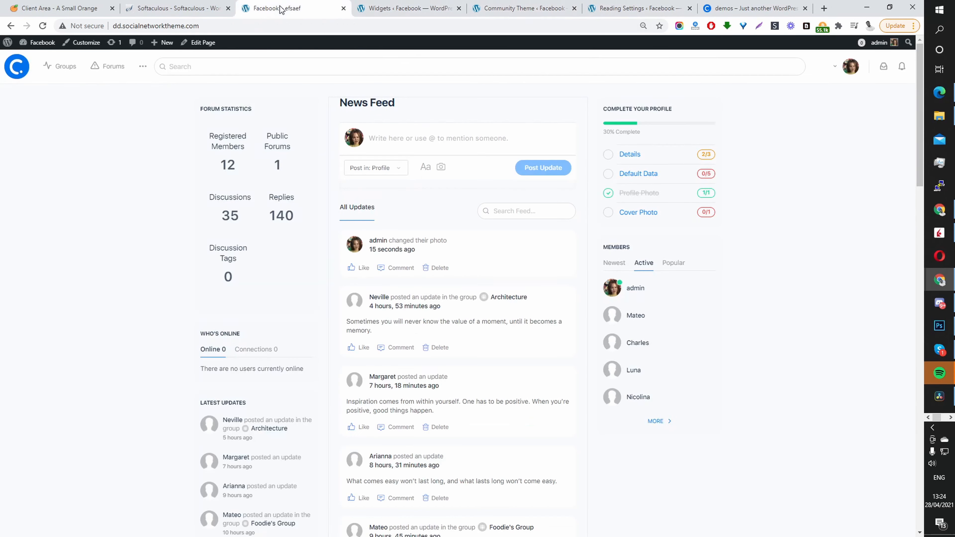
click(42, 26)
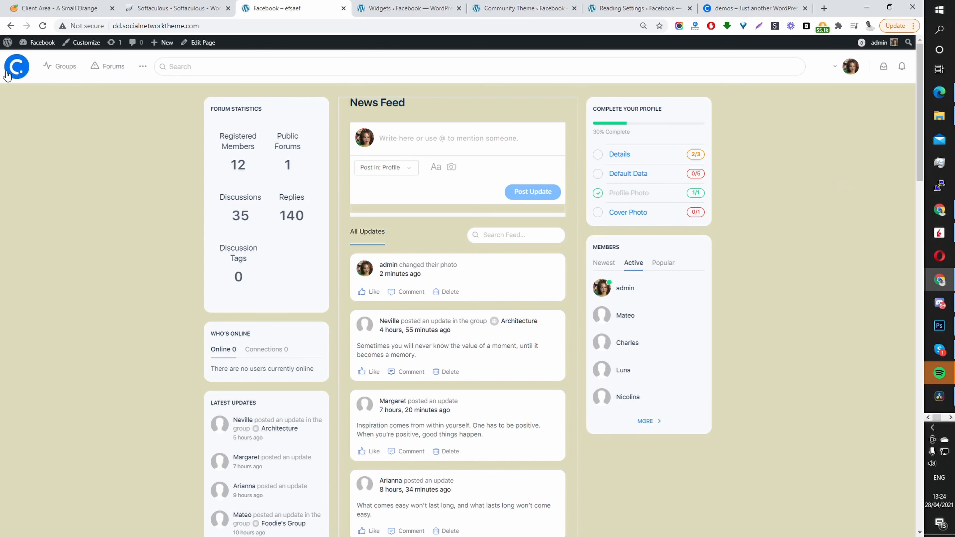
click(523, 8)
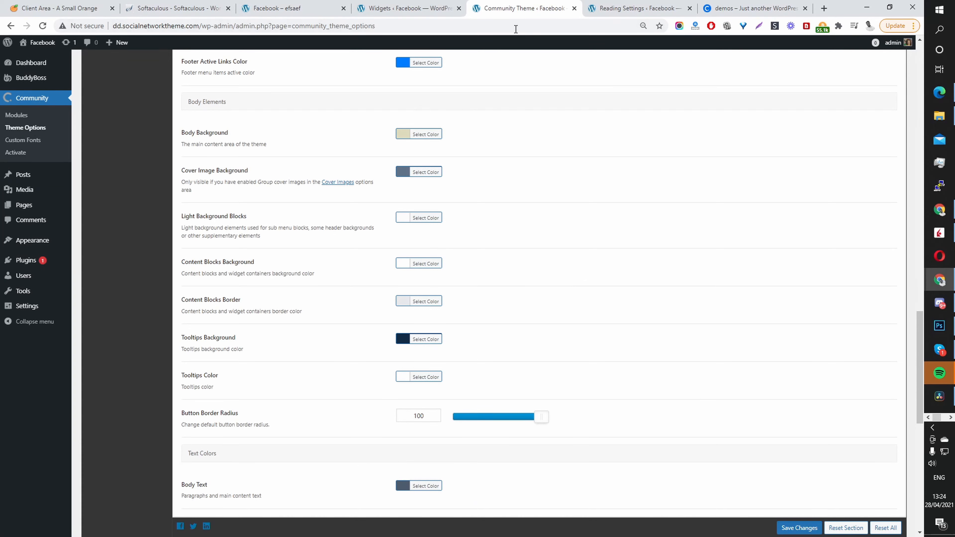
click(423, 7)
click(284, 5)
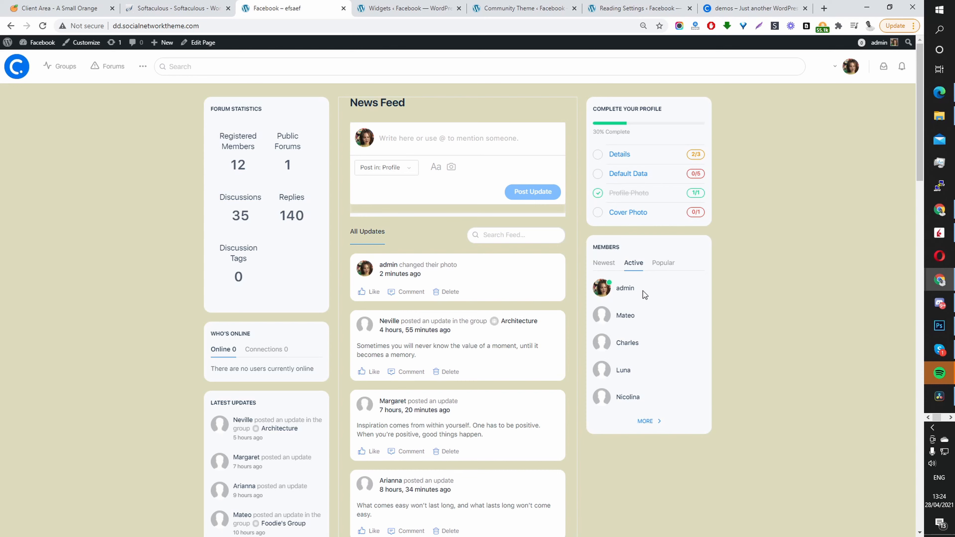
- Upload spikeball-f6vZMO8fLX8-unsplash (1) from Downloads as the admin profile's cover photo and view the profile
click(626, 290)
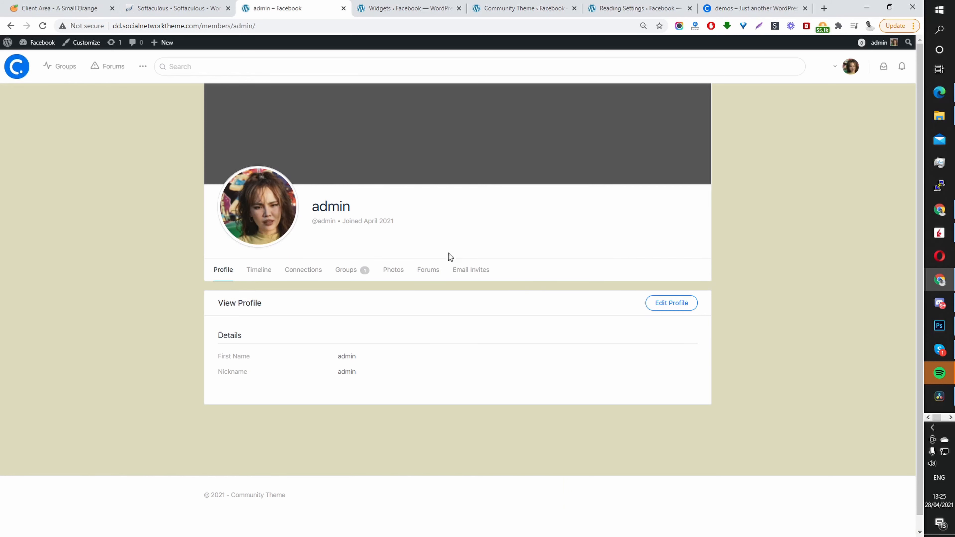
mouse_move(296, 143)
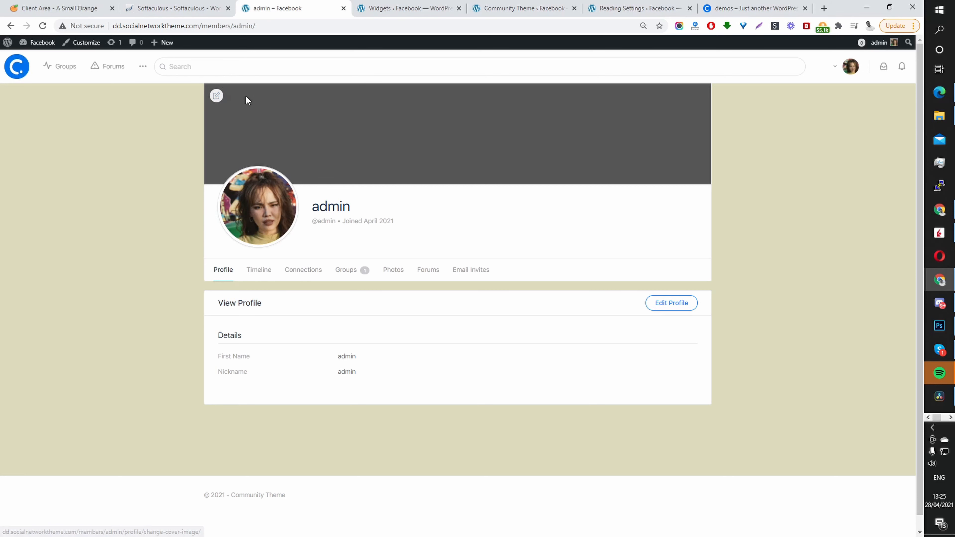
click(234, 104)
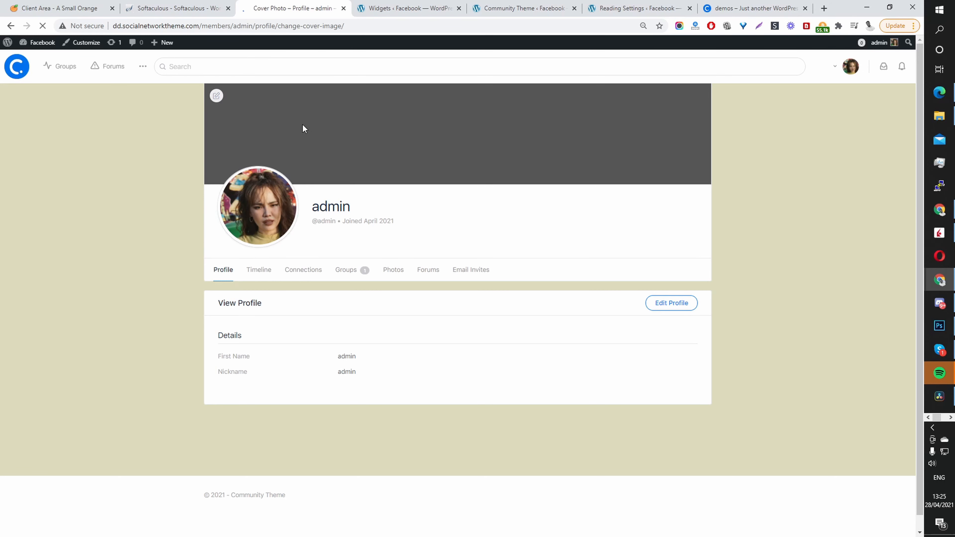
click(518, 250)
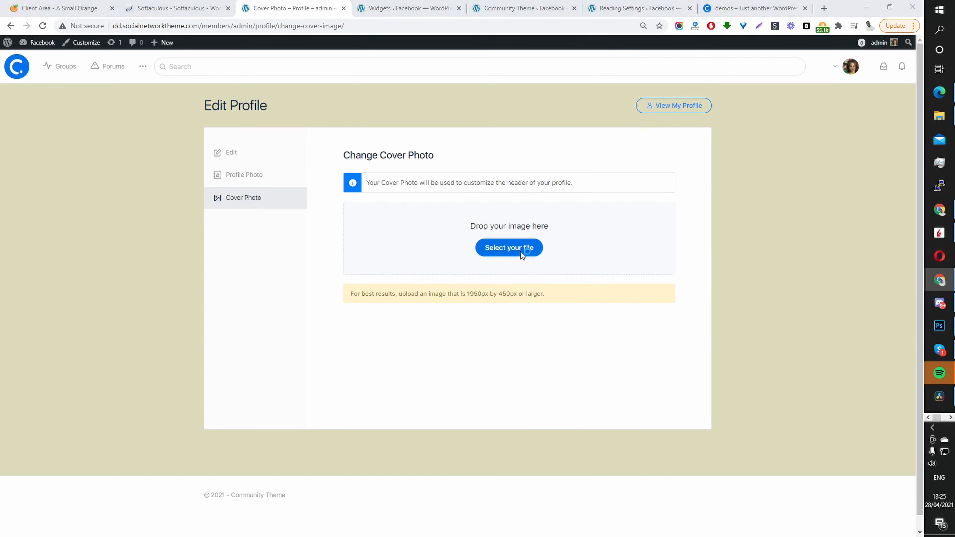
scroll(373, 257, down, 4)
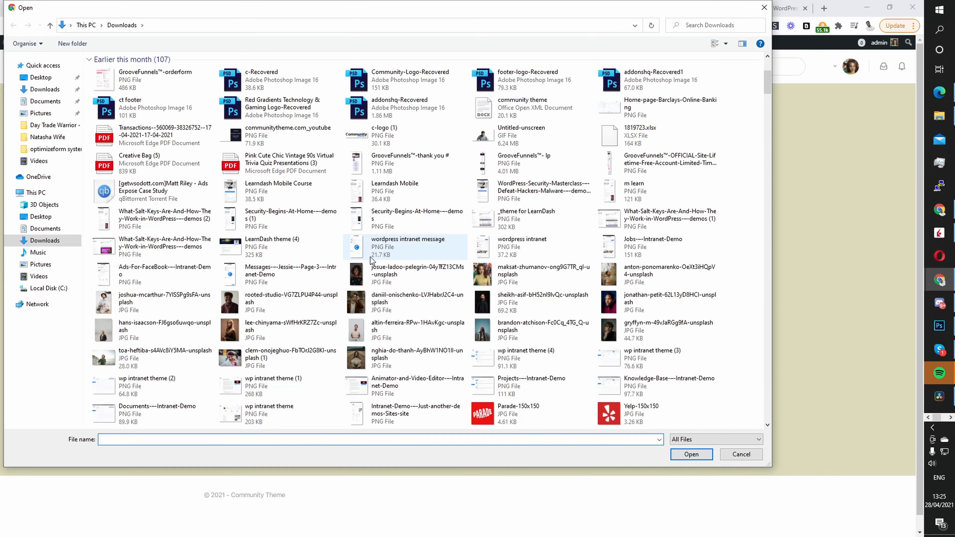
scroll(448, 307, down, 4)
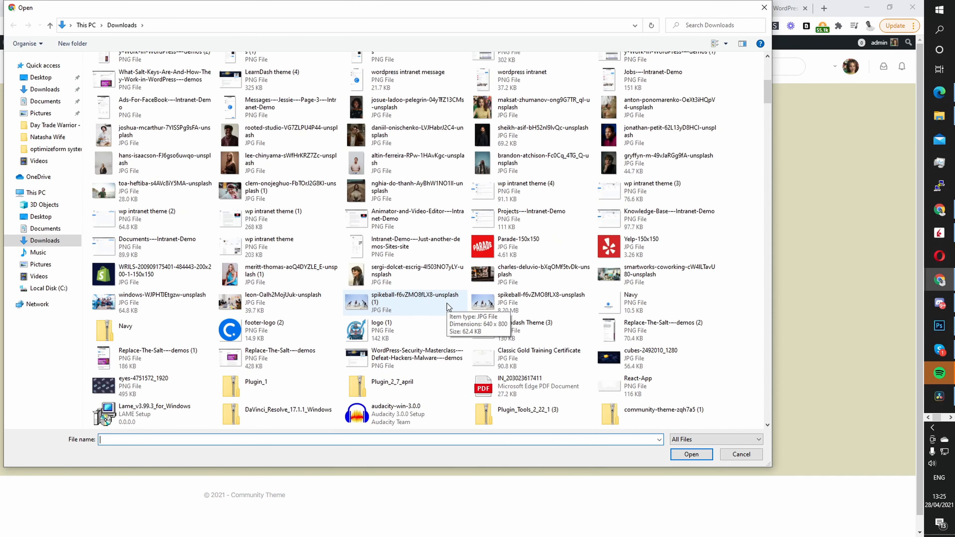
double_click(390, 309)
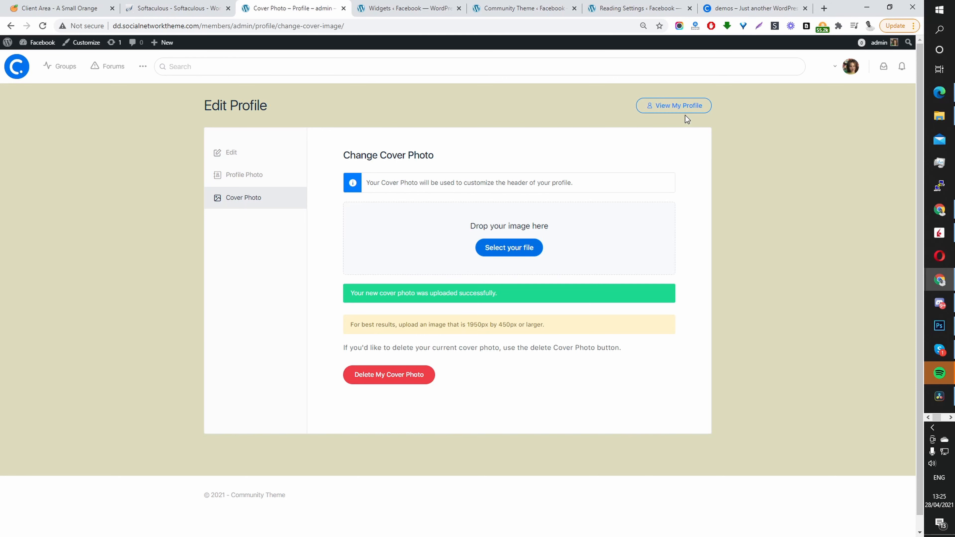
click(683, 109)
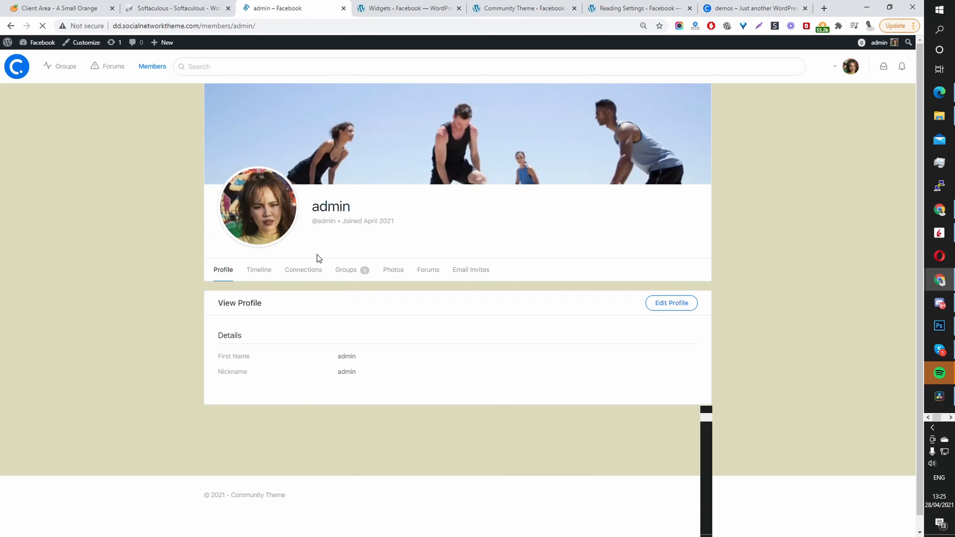
- Reposition the cover photo slightly lower within the profile header and save the change
mouse_move(501, 146)
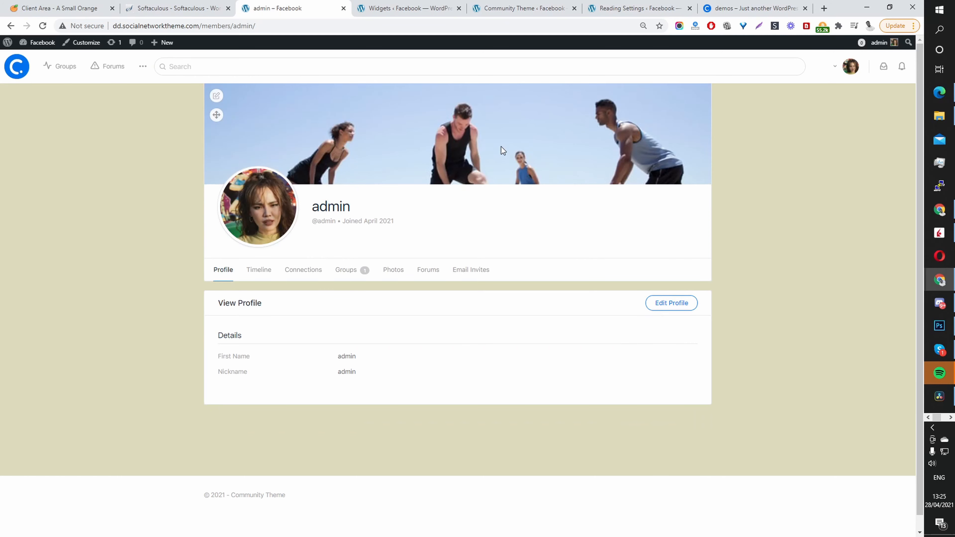
click(222, 115)
mouse_move(519, 148)
mouse_down()
mouse_move(520, 100)
mouse_move(530, 144)
mouse_move(488, 103)
mouse_move(492, 94)
mouse_move(480, 156)
mouse_move(511, 156)
mouse_up()
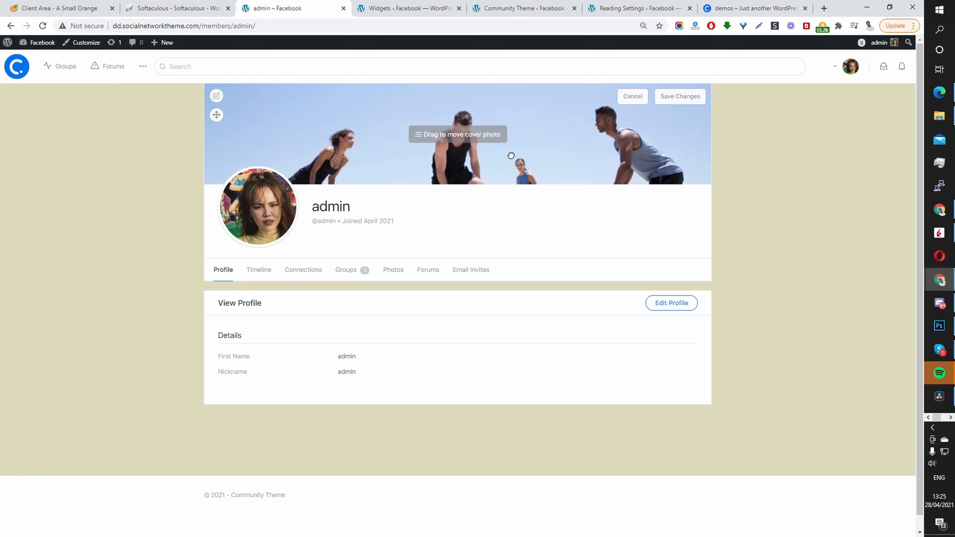
click(683, 99)
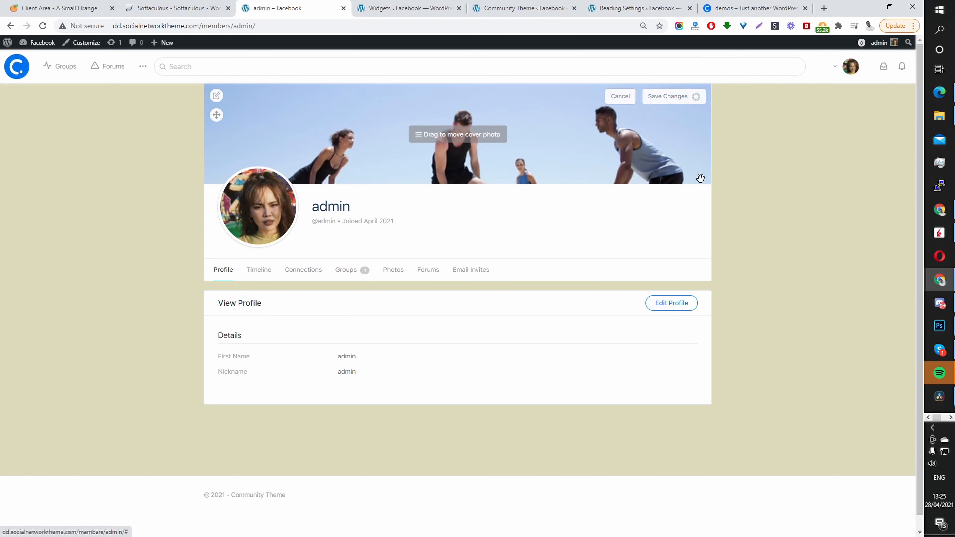
- Open the admin profile's Timeline and examine its activity feed and post composer without posting an update
click(258, 270)
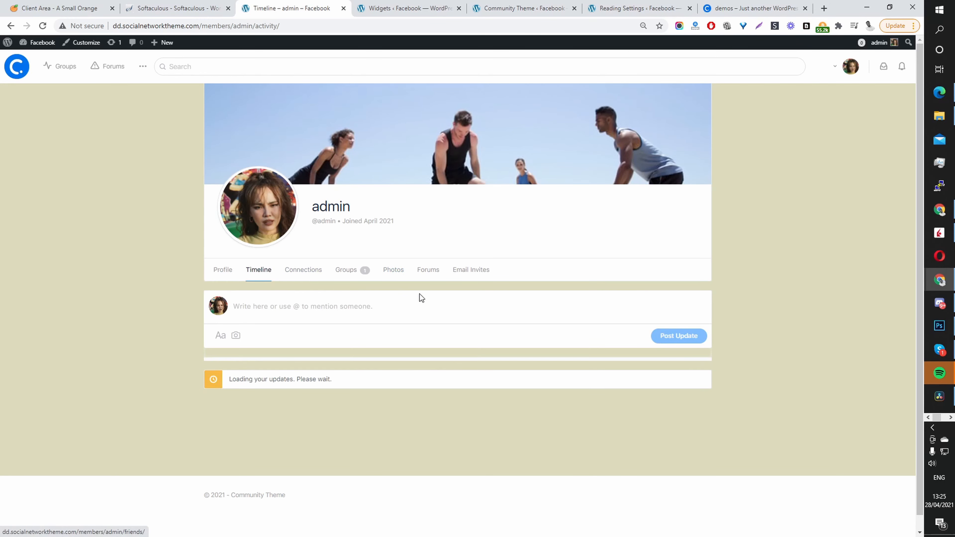
scroll(420, 298, down, 2)
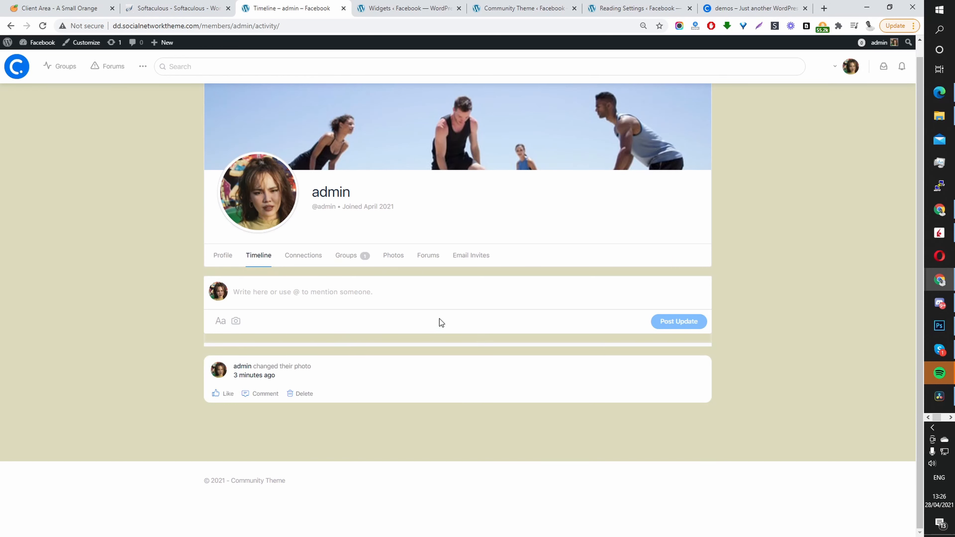
click(501, 288)
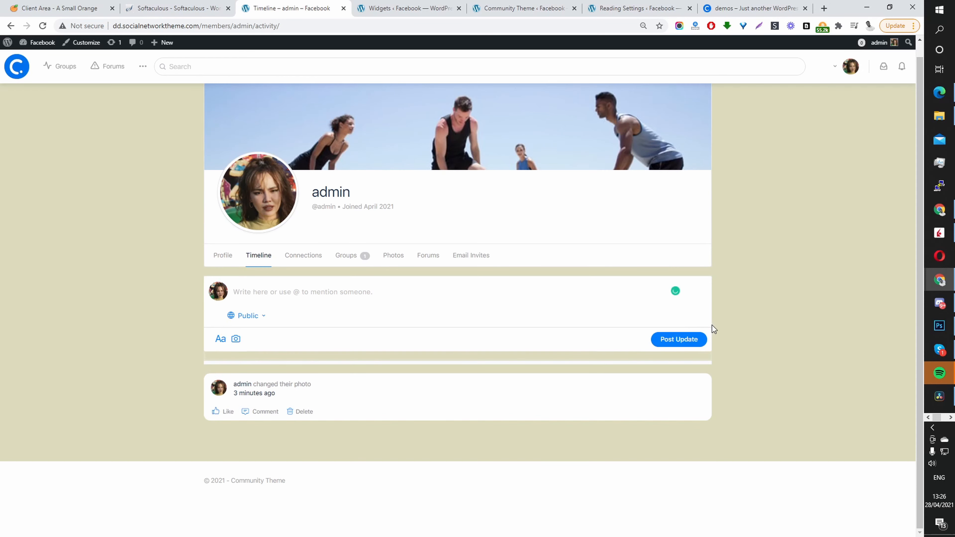
click(801, 229)
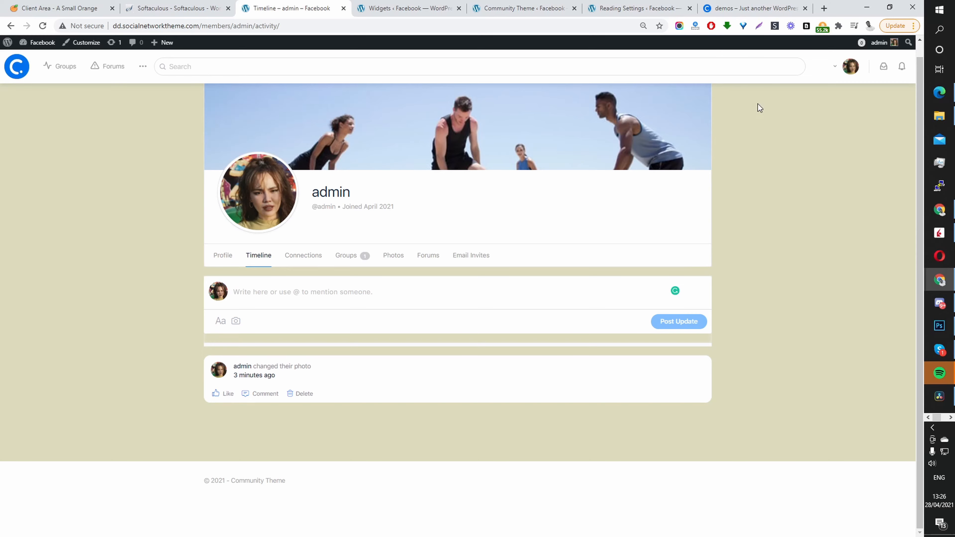
- Open a member's profile from the demo site's news feed and examine the timeline's layout and widgets
click(756, 8)
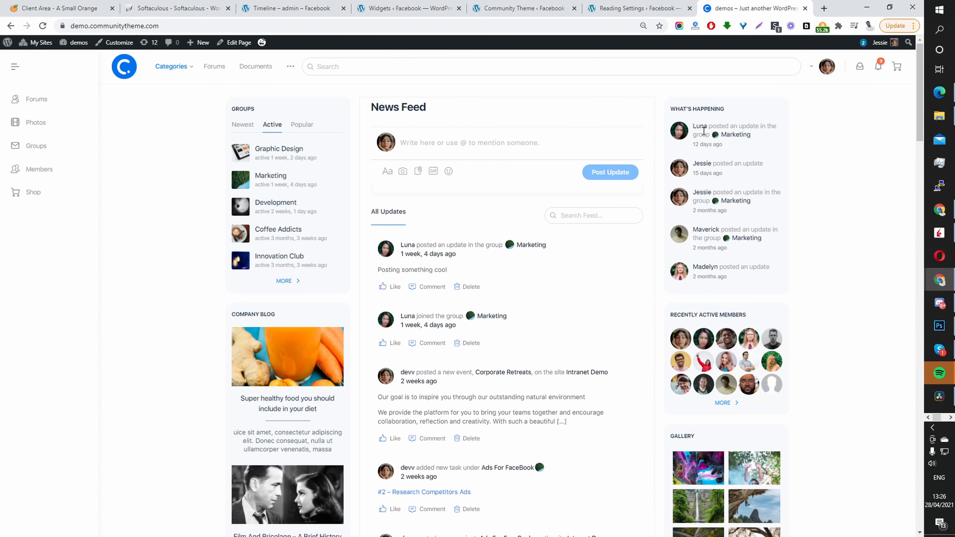
middle_click(704, 131)
click(758, 8)
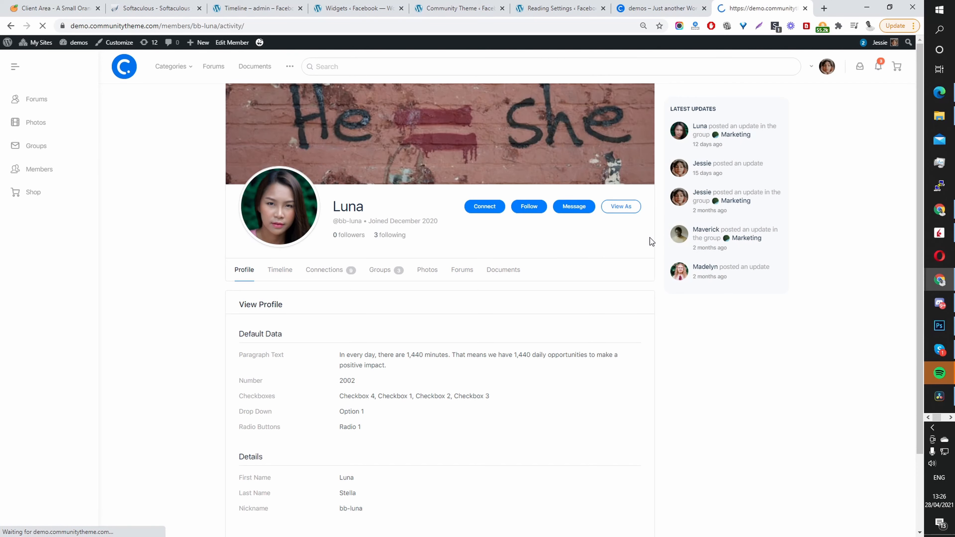
scroll(640, 266, down, 2)
scroll(640, 269, down, 2)
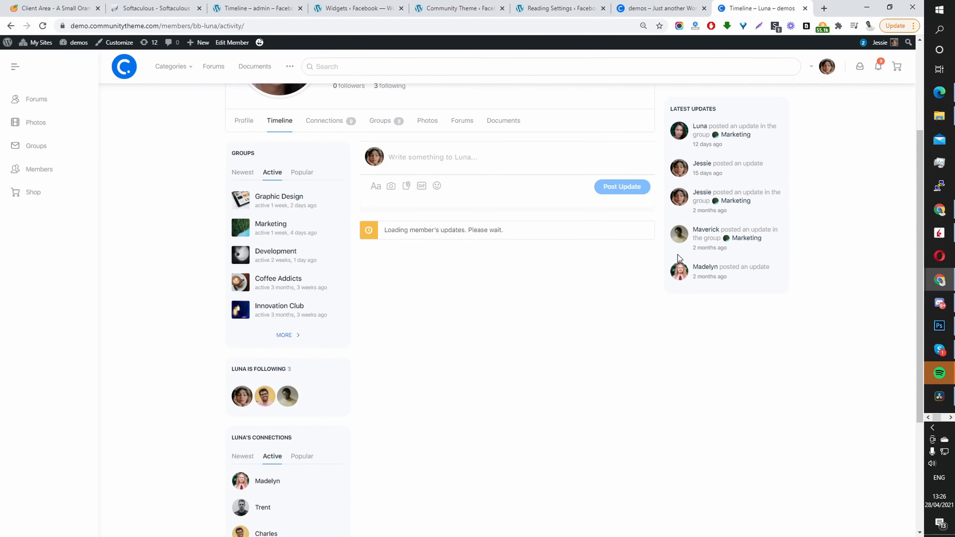
scroll(274, 391, down, 5)
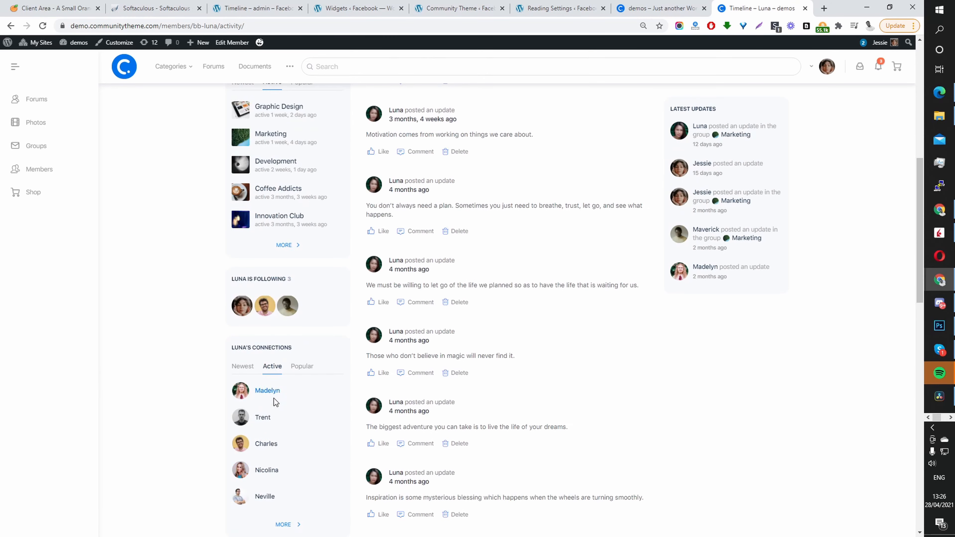
scroll(654, 320, up, 9)
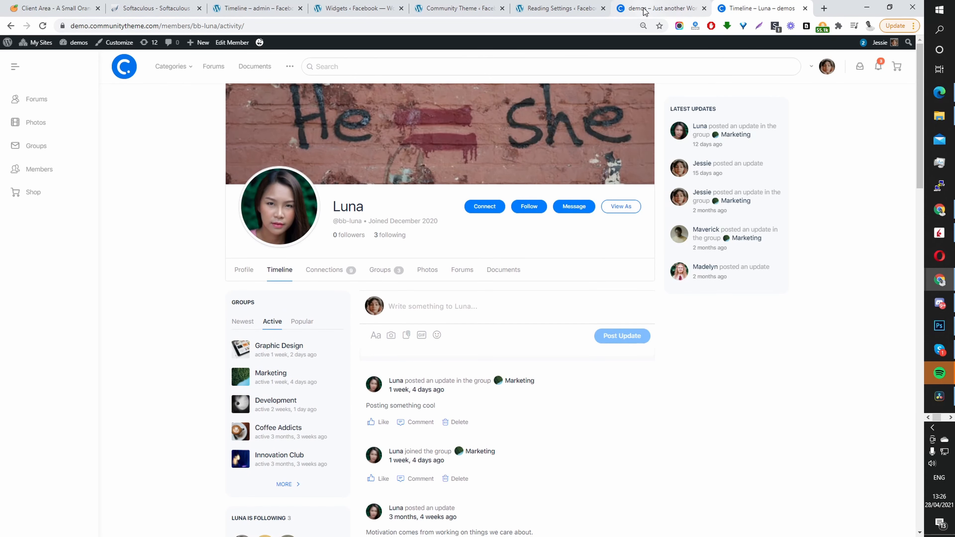
click(603, 8)
- Open the Facebook site's WordPress dashboard separately, go to its Widgets settings and collapse the Blog Sidebar area
click(258, 8)
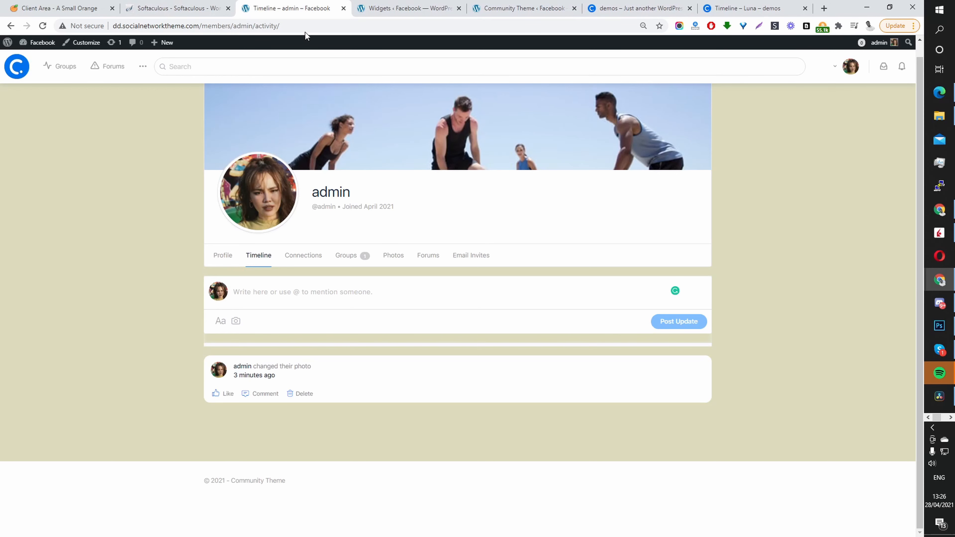
mouse_move(38, 42)
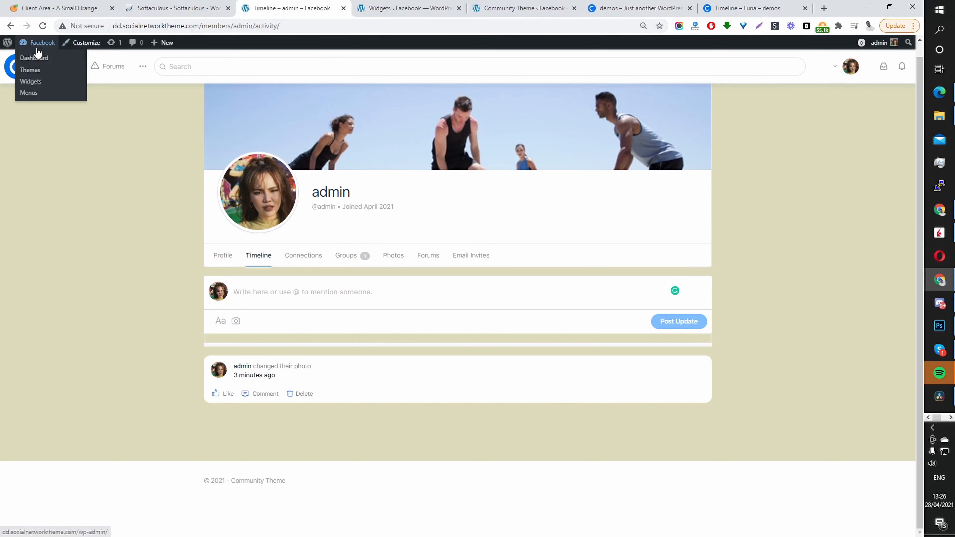
middle_click(40, 58)
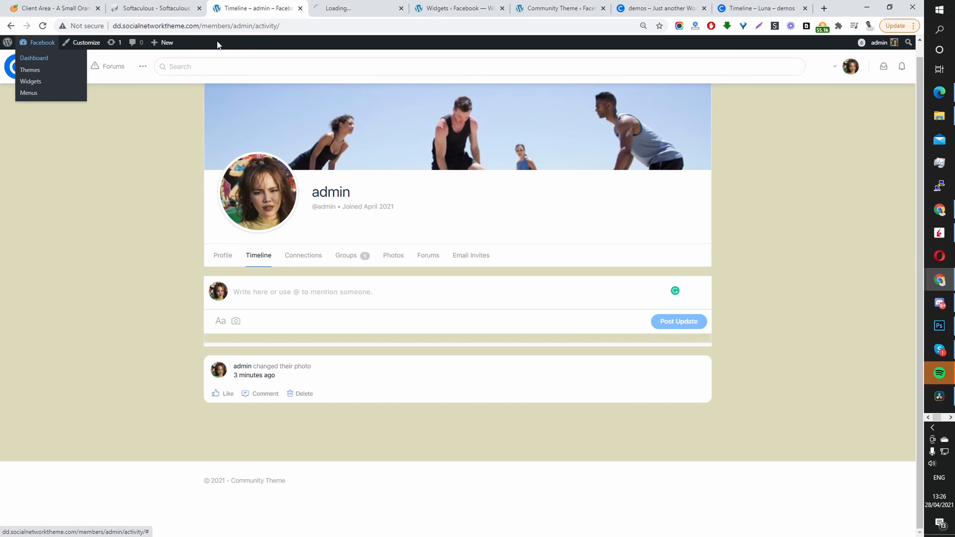
click(352, 8)
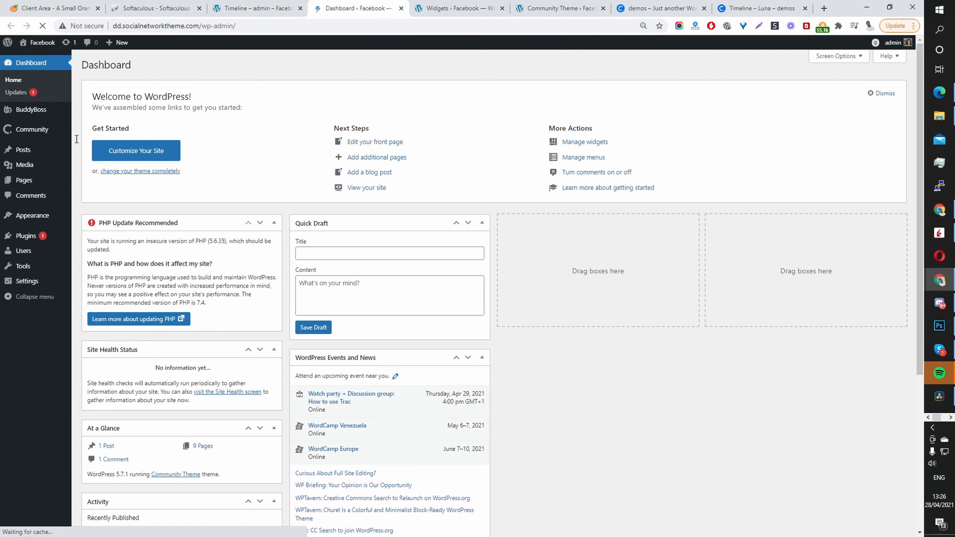
mouse_move(51, 223)
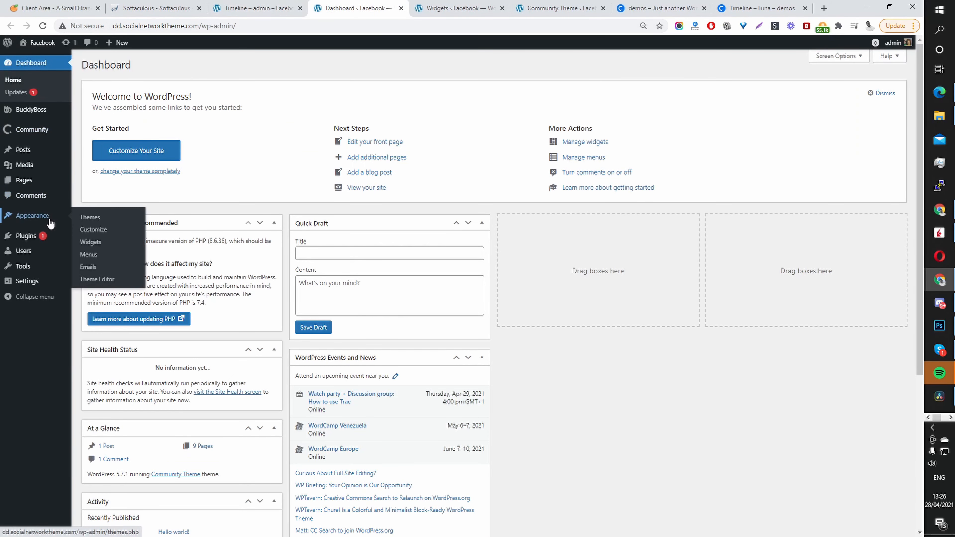
click(92, 245)
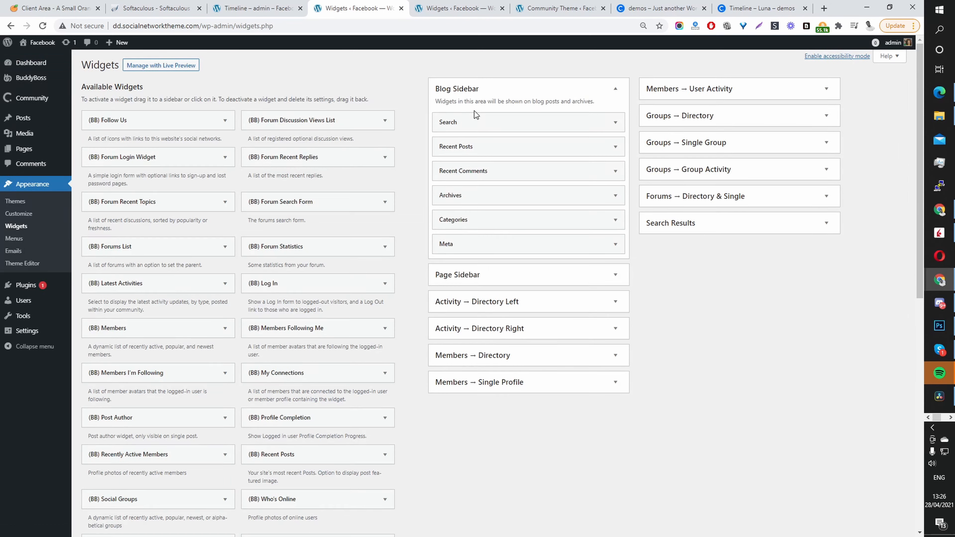
click(475, 92)
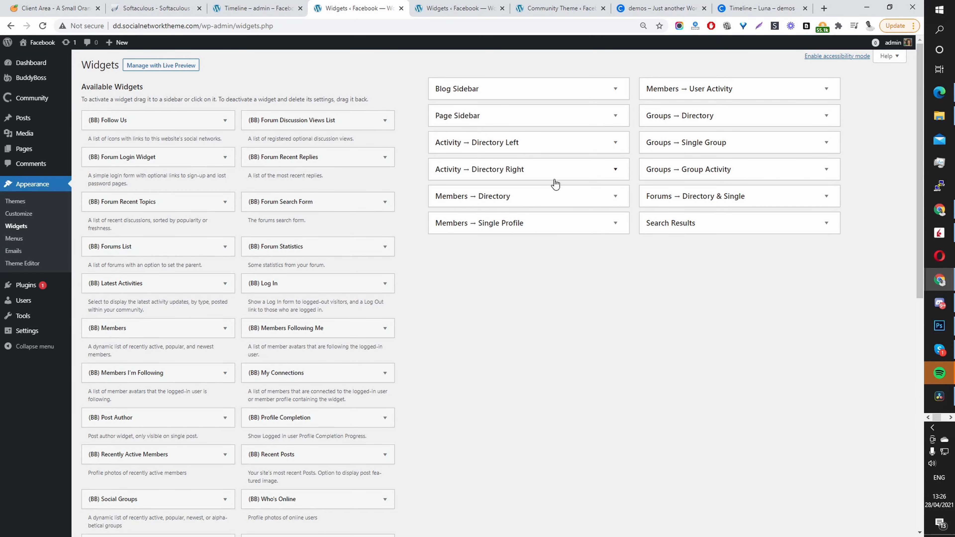
- Add the (BB) Recently Active Members widget to the Members → Single Profile area and reload the admin timeline
click(519, 222)
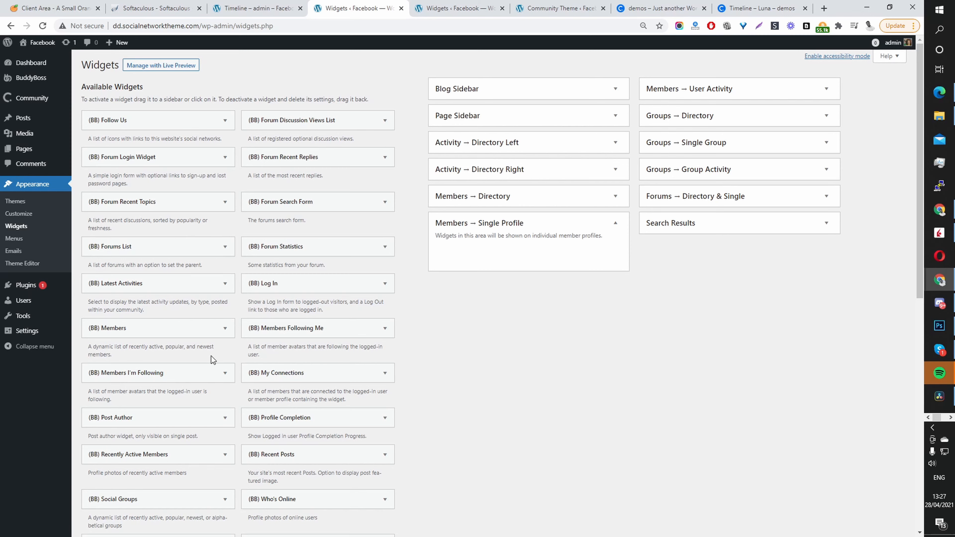
drag(191, 454, 587, 254)
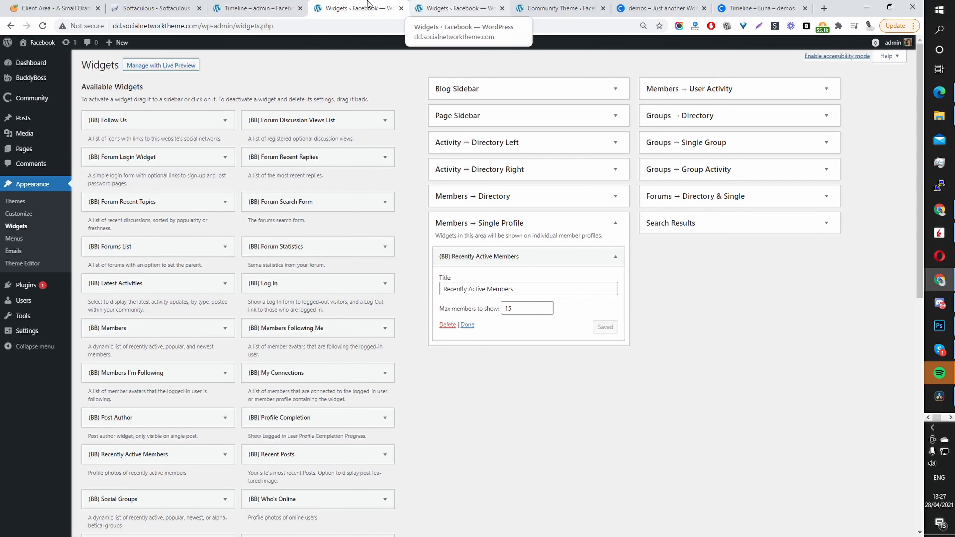
click(263, 8)
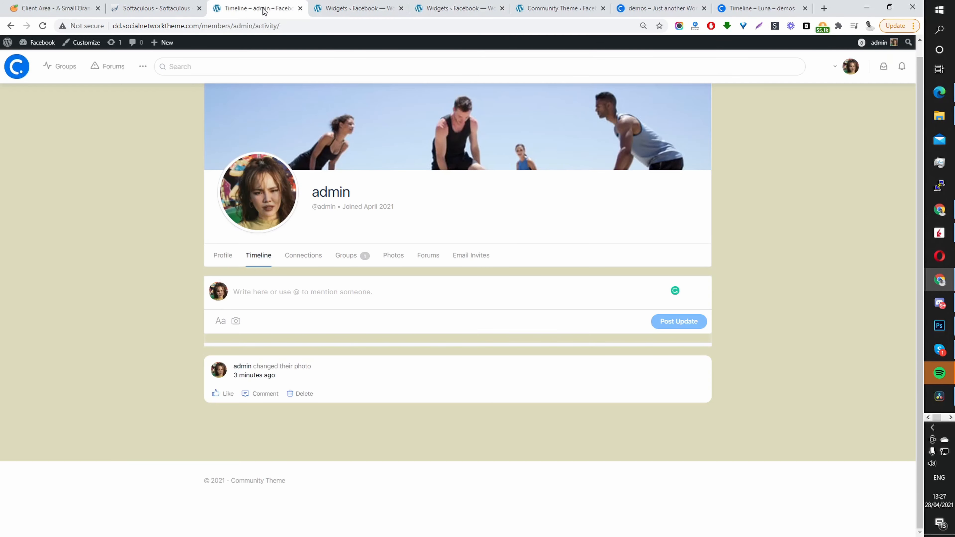
click(43, 26)
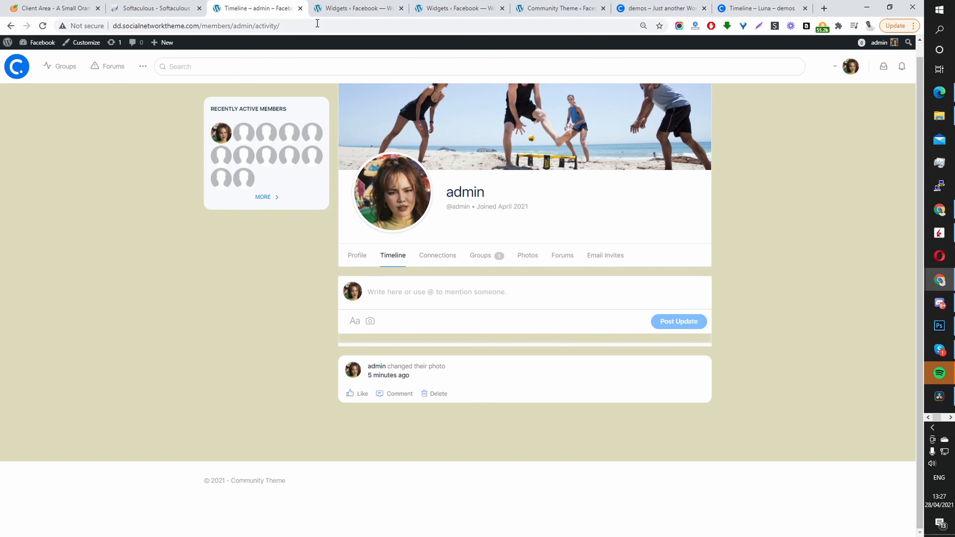
- Set the Member Profile Sidebar alignment to Right in the Community theme's Sidebars options and save the changes
click(326, 6)
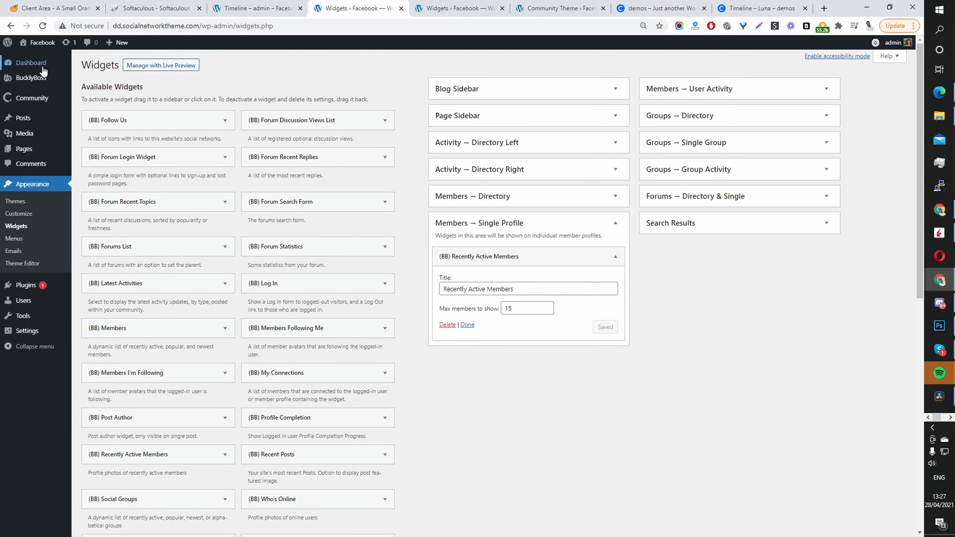
mouse_move(30, 103)
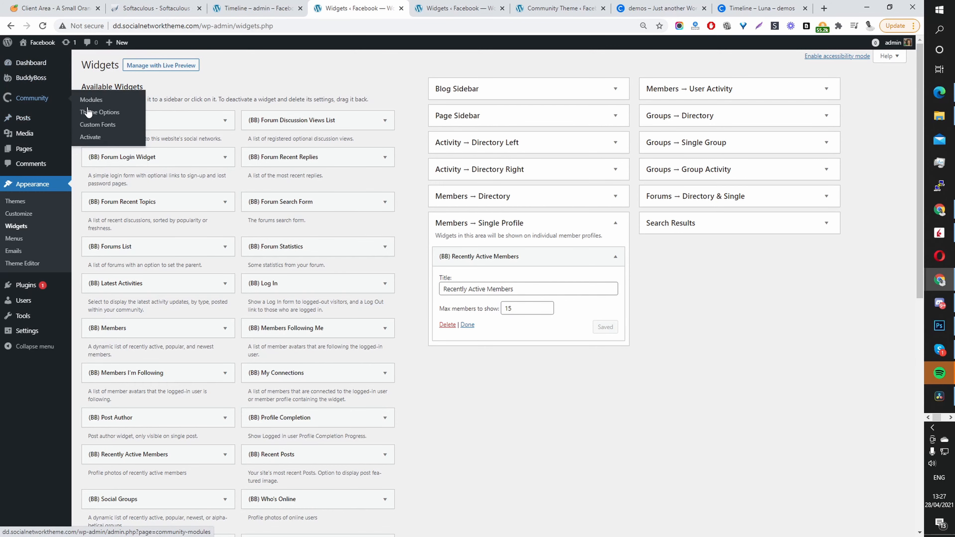
middle_click(107, 119)
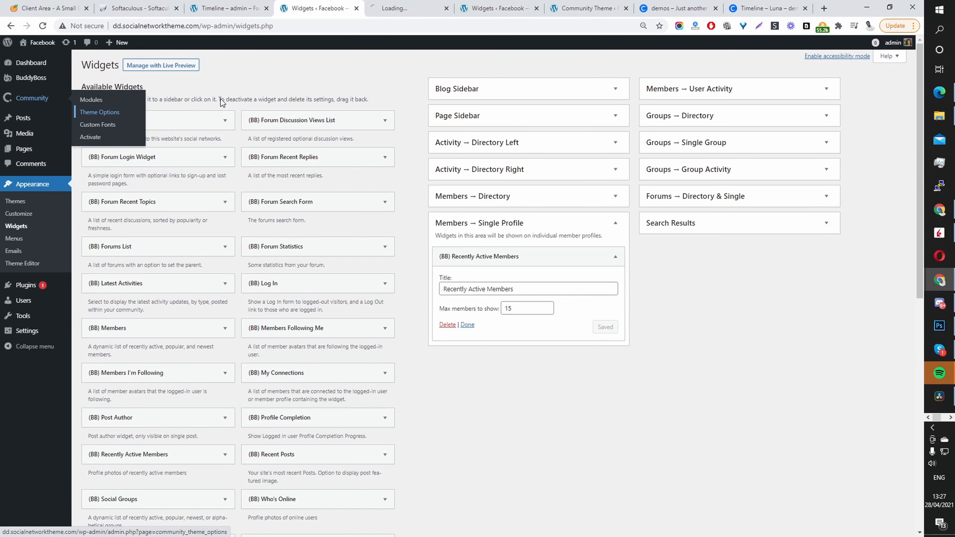
click(411, 8)
click(110, 203)
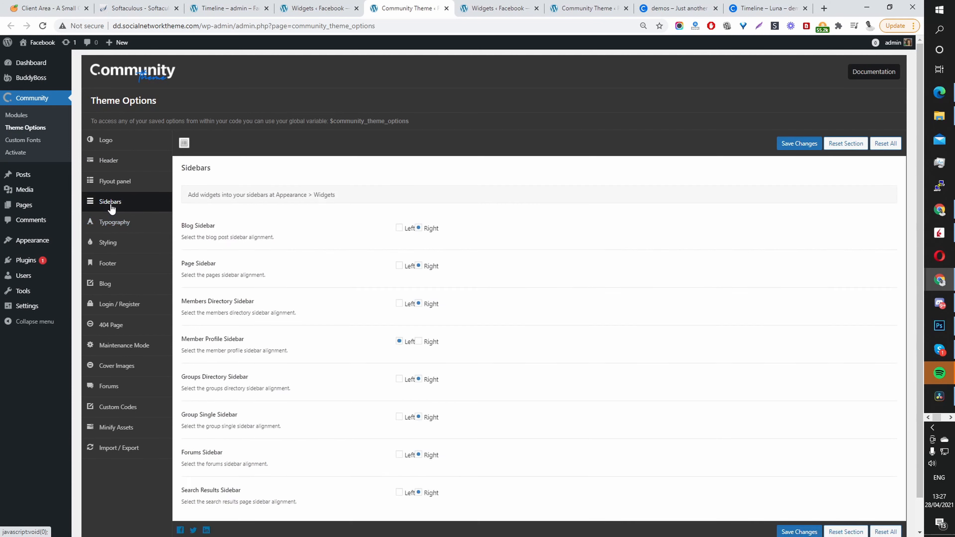
scroll(385, 207, down, 3)
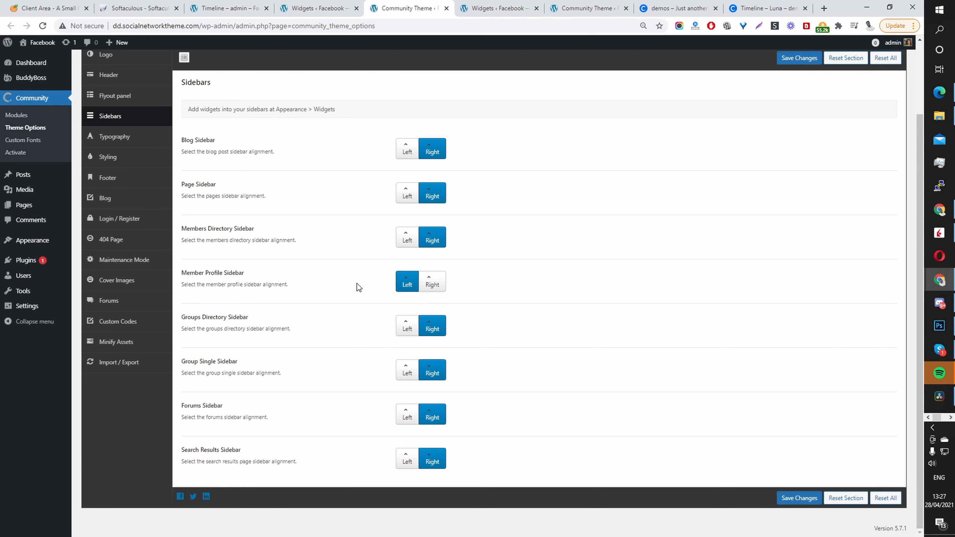
click(427, 280)
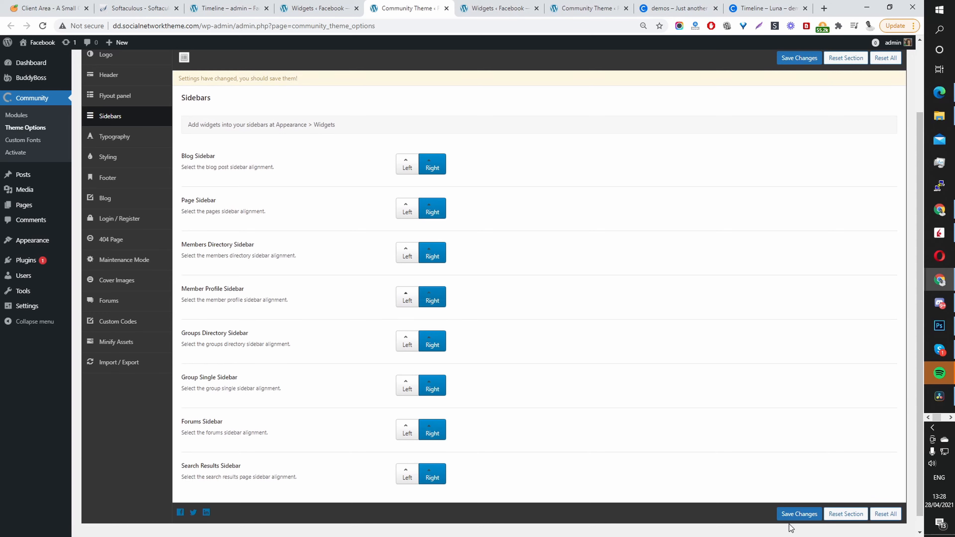
click(796, 515)
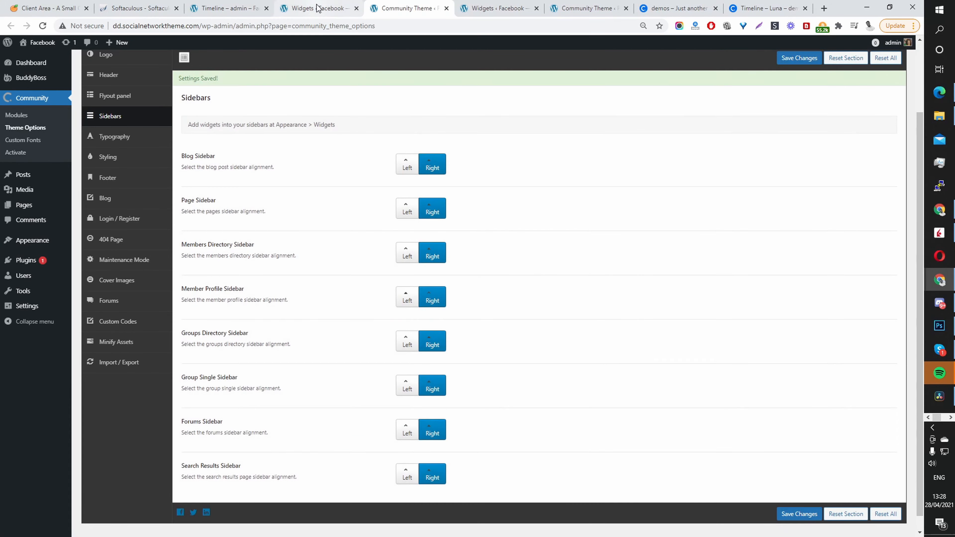
- Reload the admin timeline and check the position of the member profile sidebar
click(315, 8)
click(226, 8)
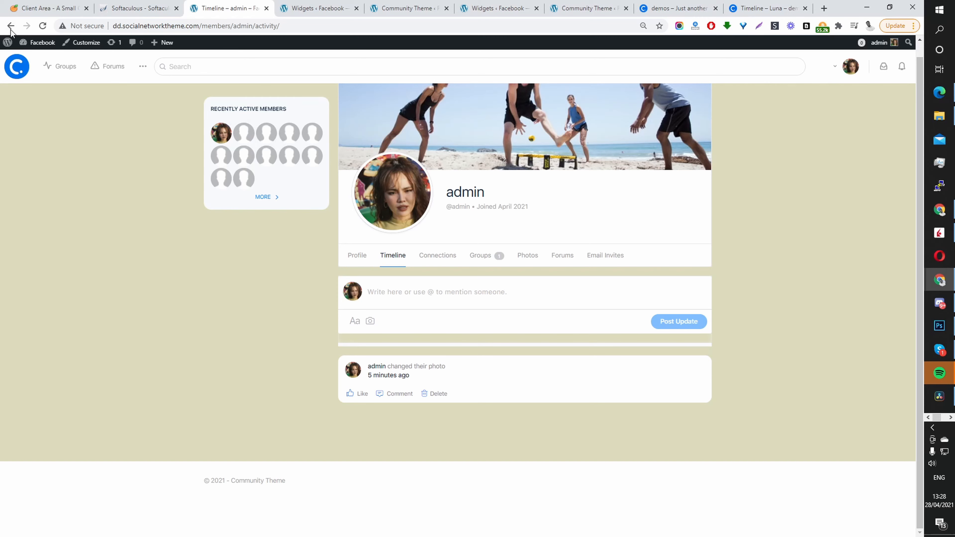
click(43, 26)
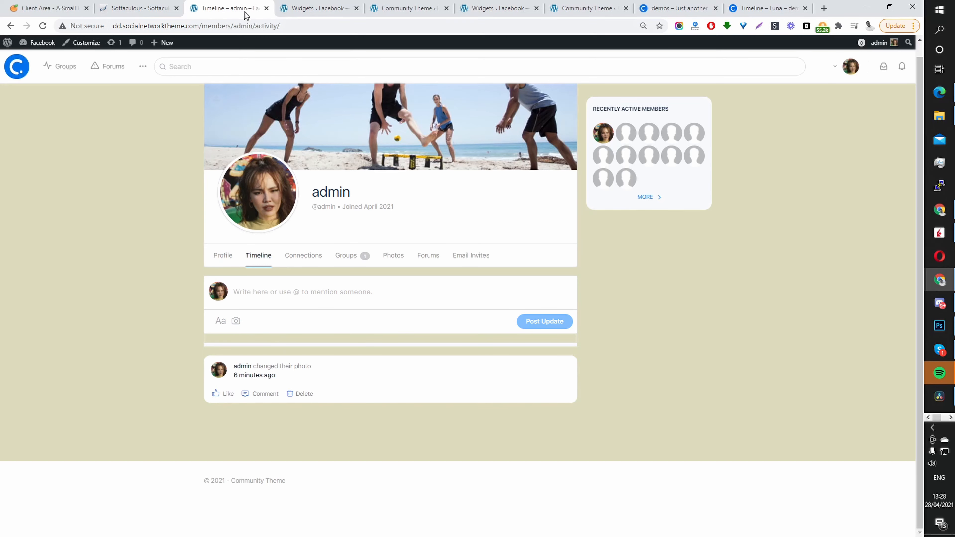
- Add the (BB) Social Groups widget to the Members → User Activity widget area
click(323, 8)
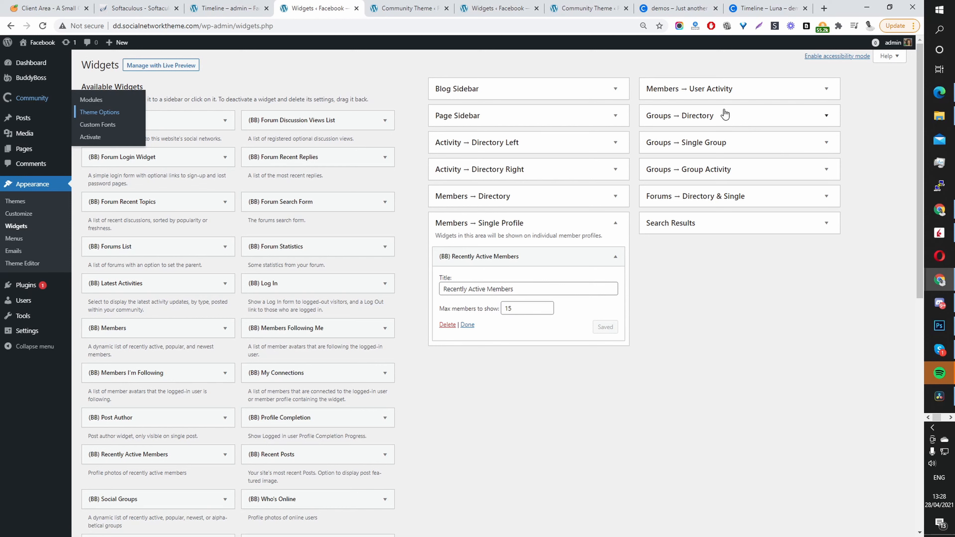
click(727, 89)
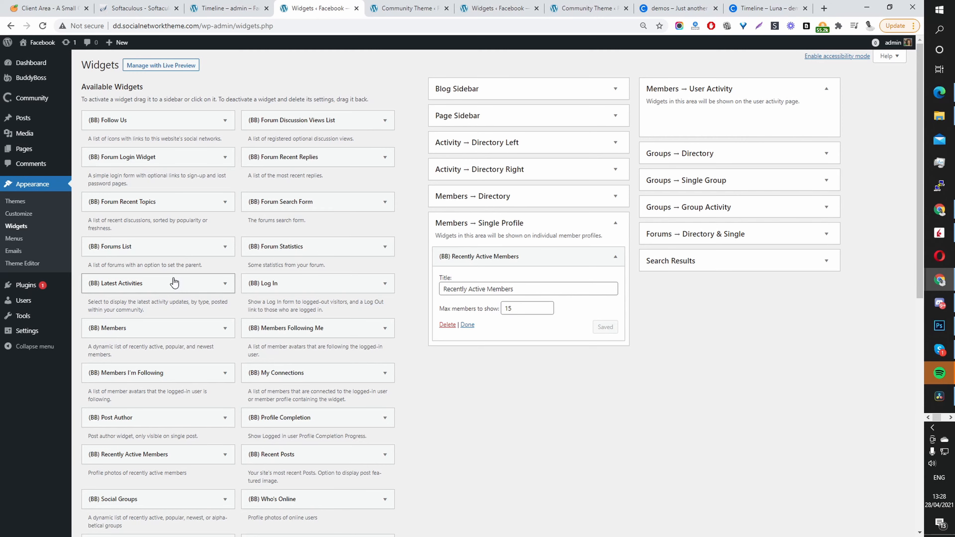
scroll(169, 301, down, 8)
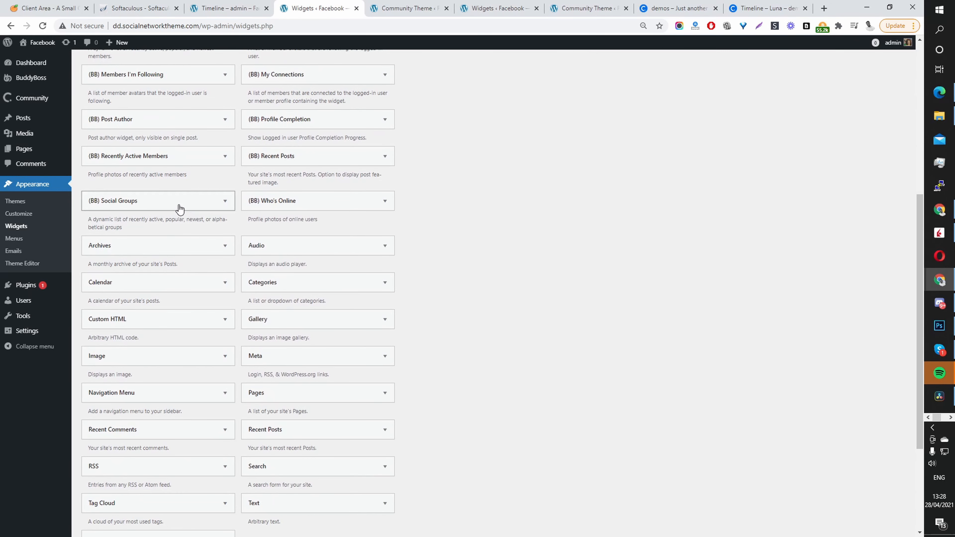
drag(182, 206, 688, 96)
- Reload the admin timeline and examine the groups widget beside the activity feed
click(263, 3)
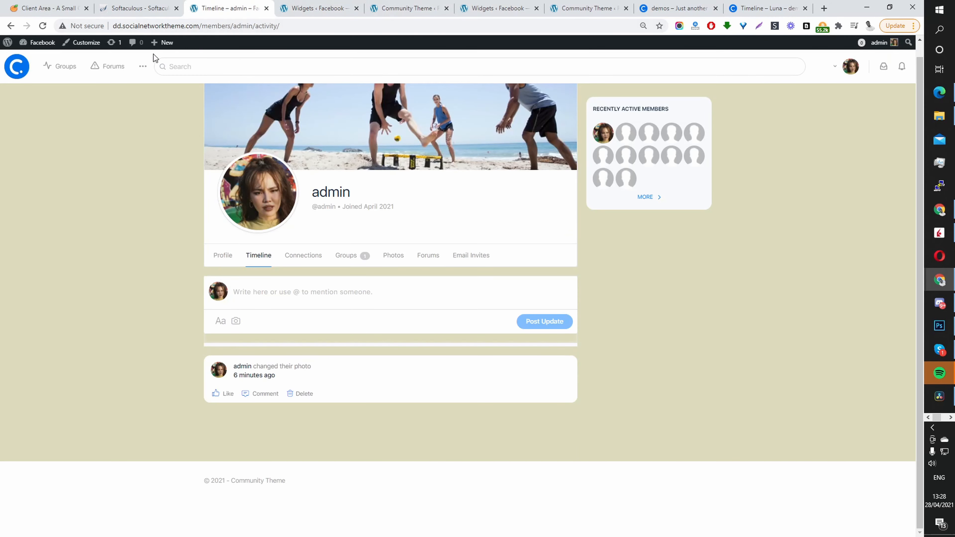
click(42, 26)
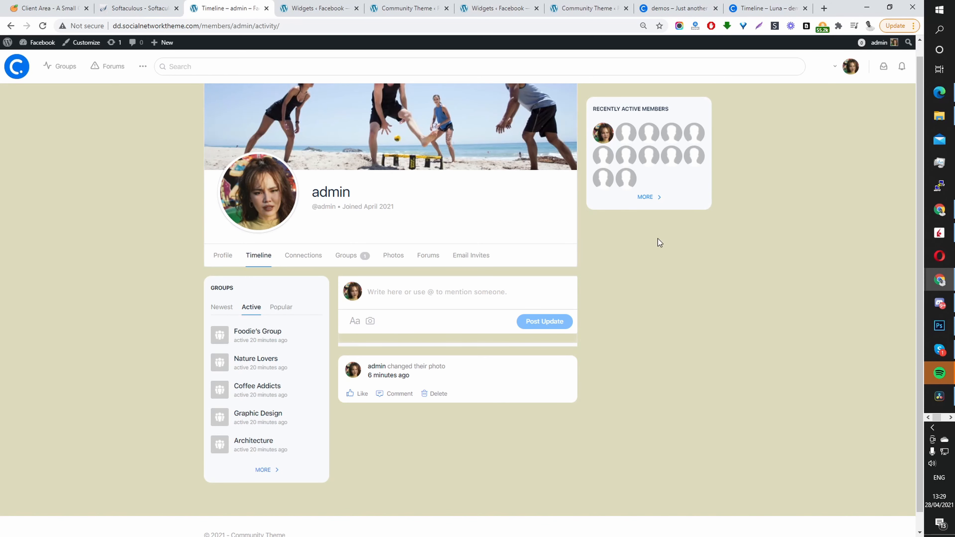
scroll(603, 283, down, 1)
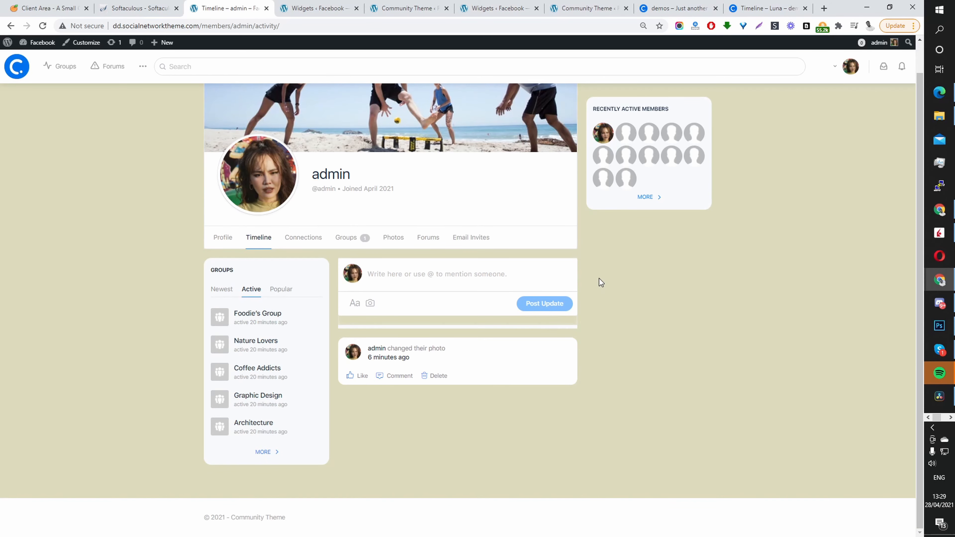
- Join Foodie's Group from the timeline's groups widget and look through the group's feed
click(263, 318)
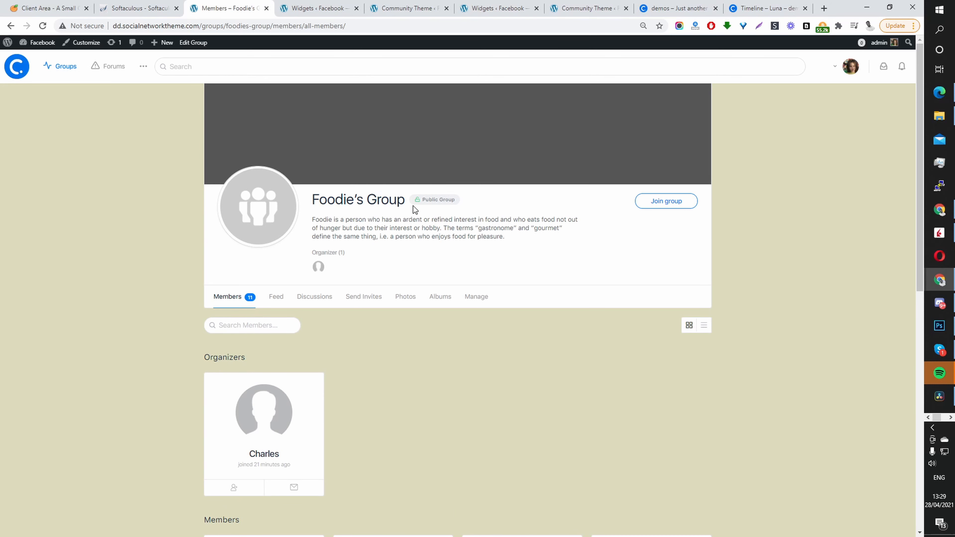
click(666, 202)
click(275, 298)
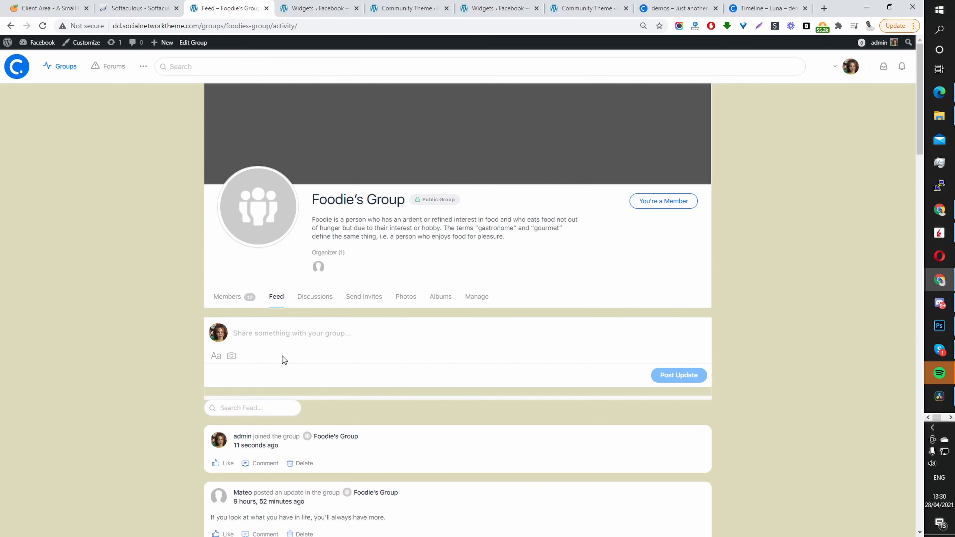
scroll(494, 369, down, 5)
scroll(493, 373, up, 4)
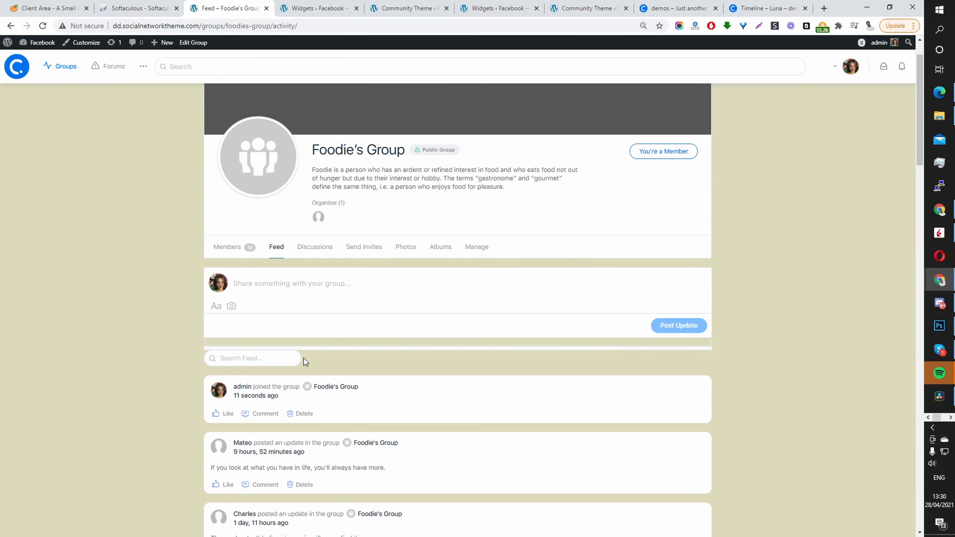
scroll(332, 350, up, 1)
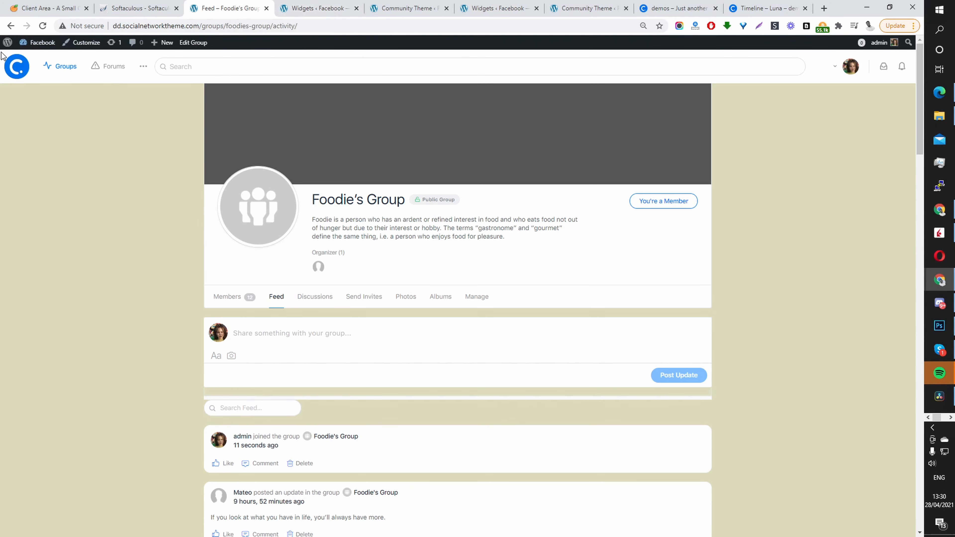
- Add the (BB) Latest Activities widget to the Groups → Single Group widget area
mouse_move(50, 47)
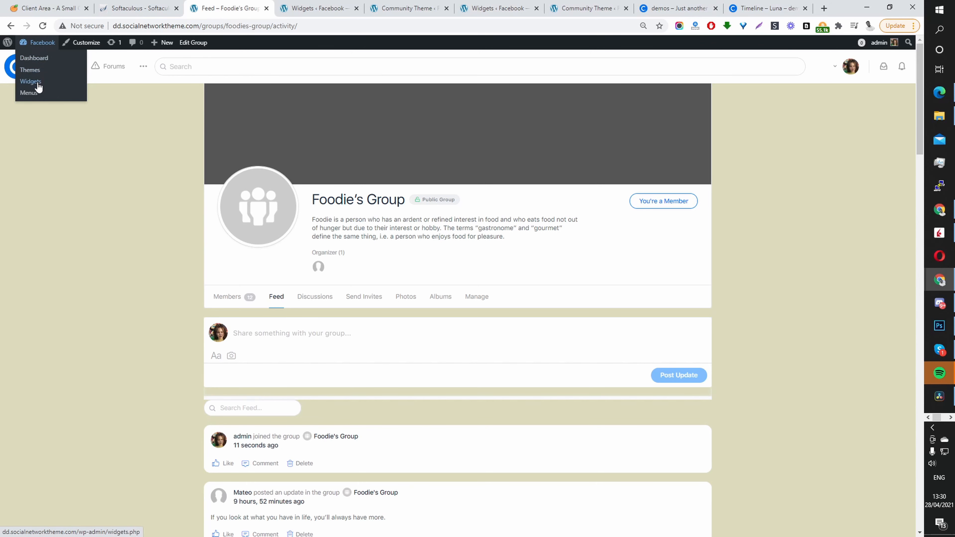
middle_click(30, 82)
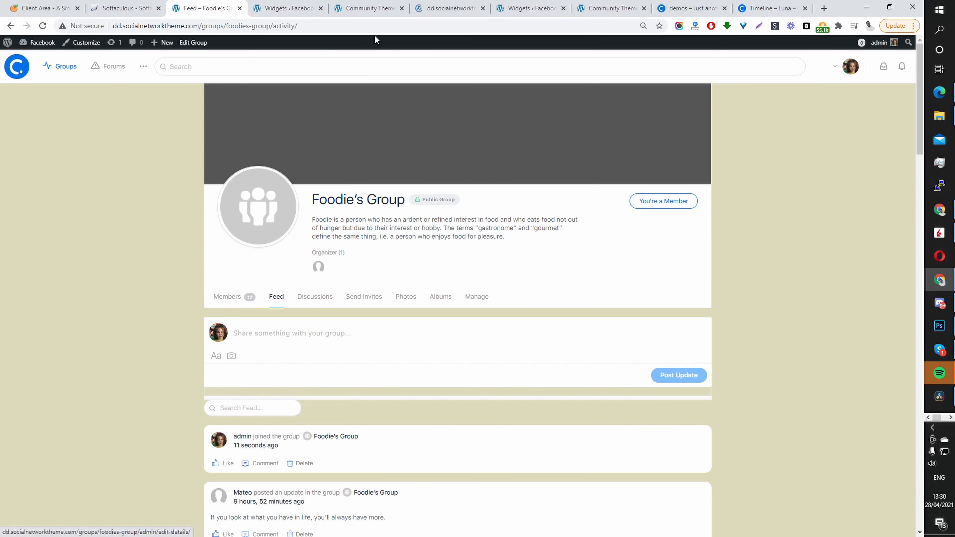
click(431, 5)
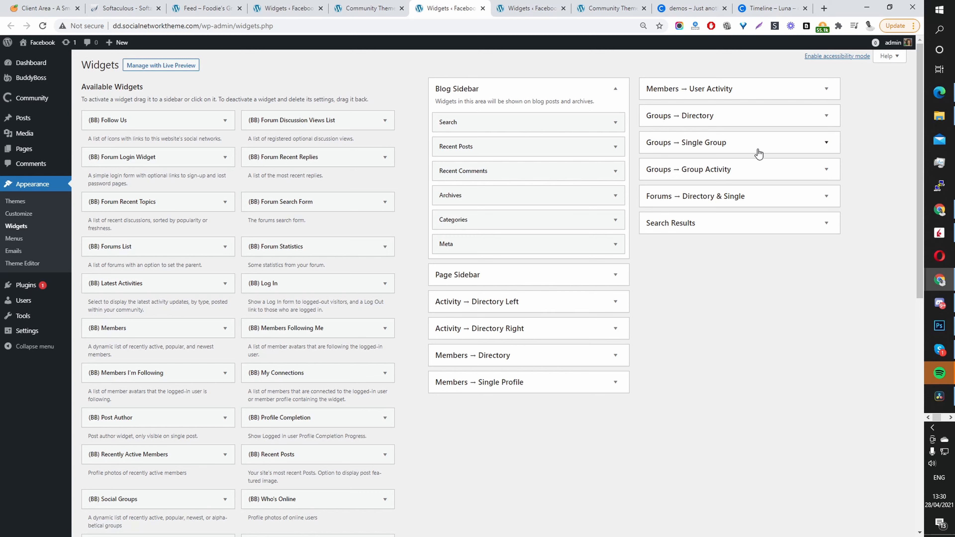
click(670, 150)
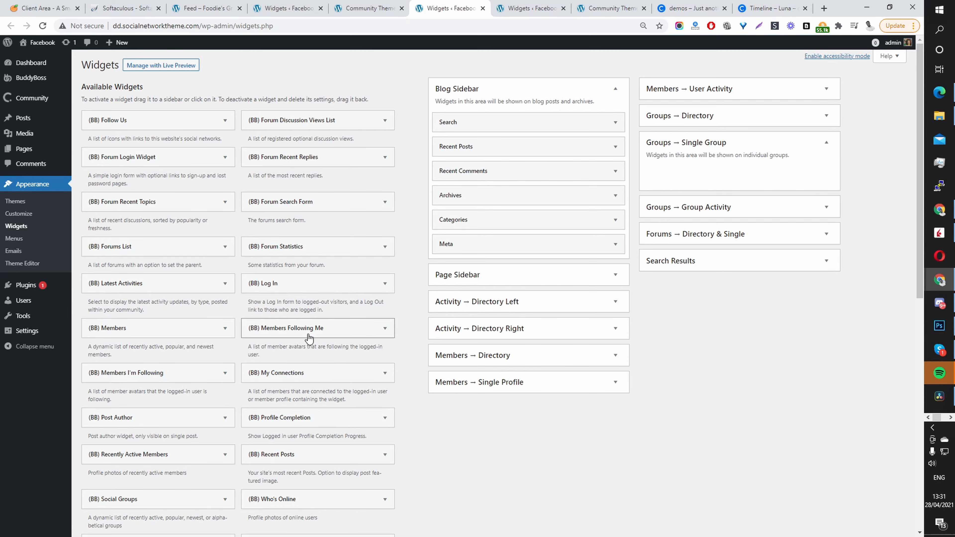
scroll(309, 336, down, 1)
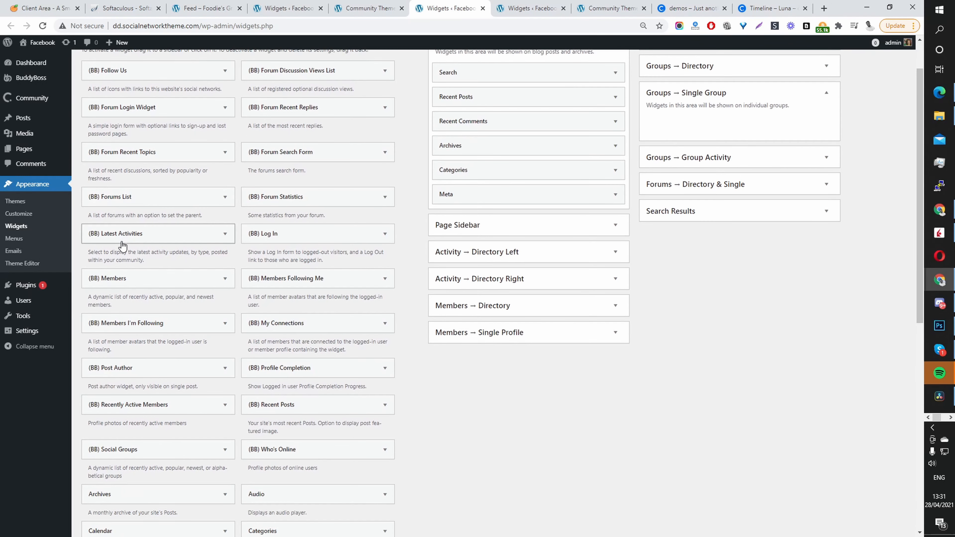
drag(119, 239, 723, 115)
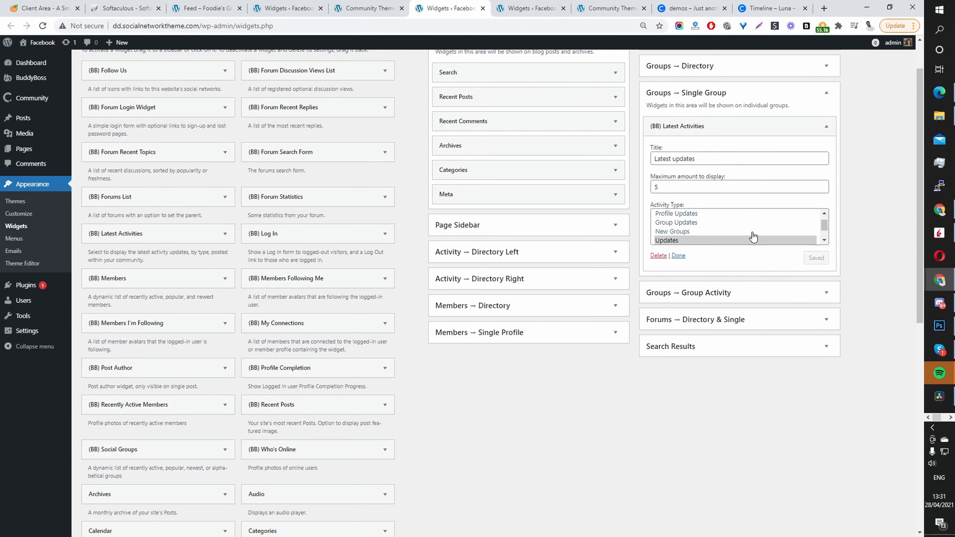
- Return to the Foodie's Group feed and examine how the latest updates widget sits on the page
click(352, 9)
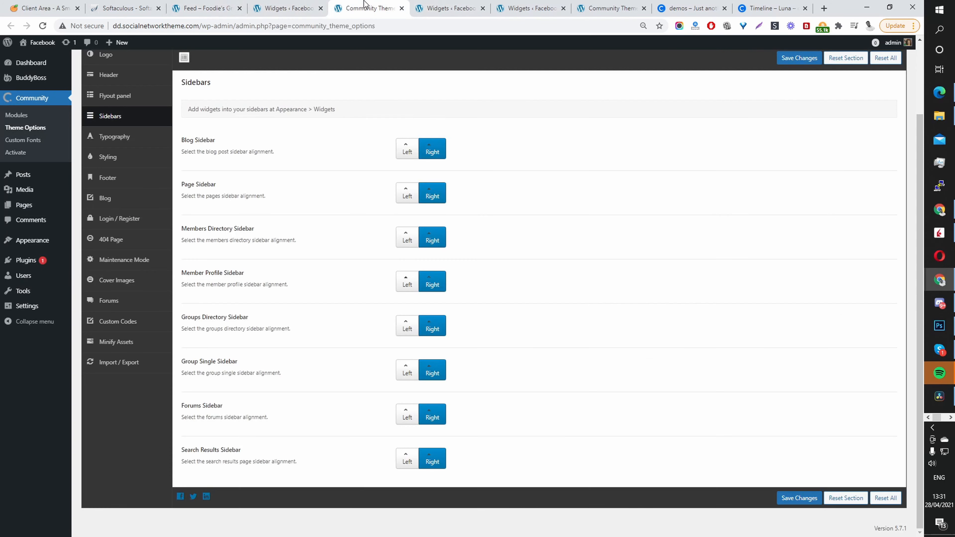
click(199, 3)
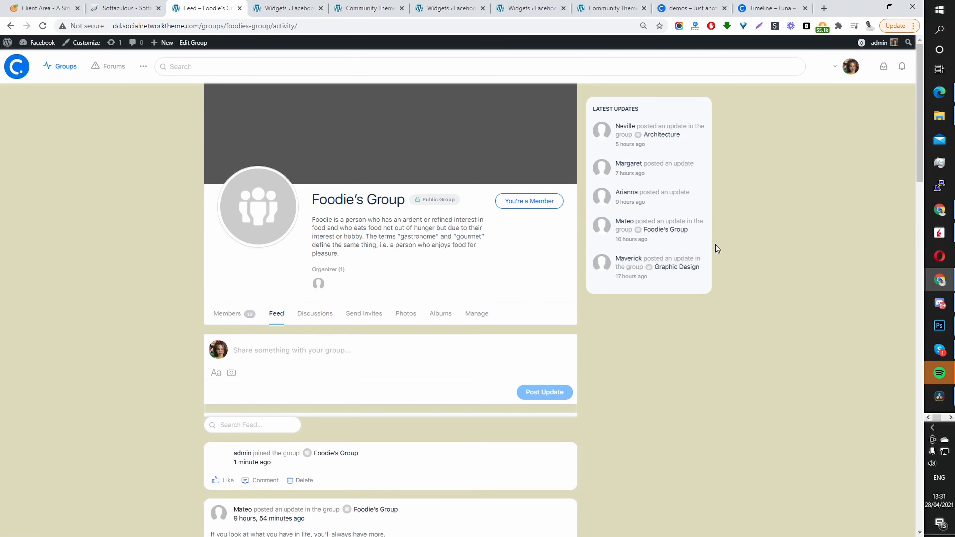
scroll(654, 284, down, 15)
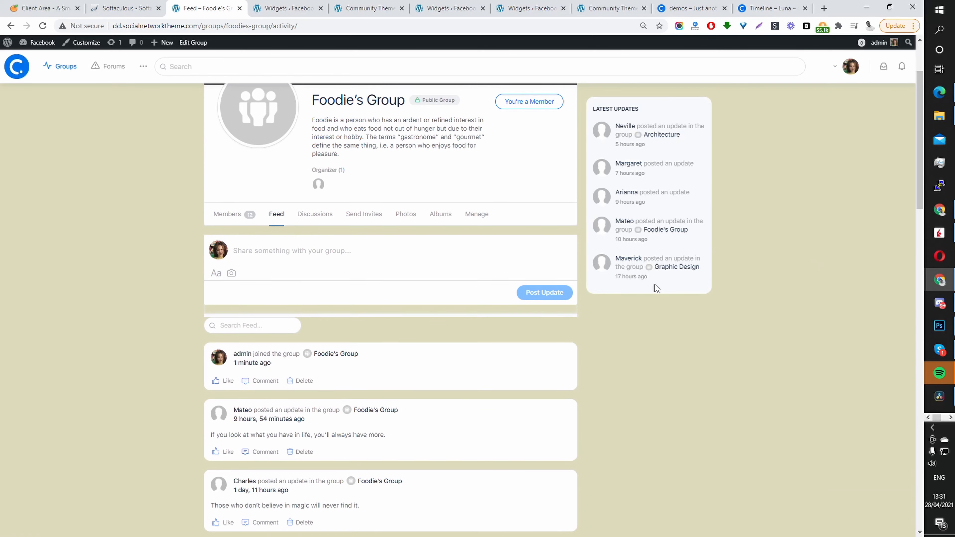
scroll(664, 213, up, 15)
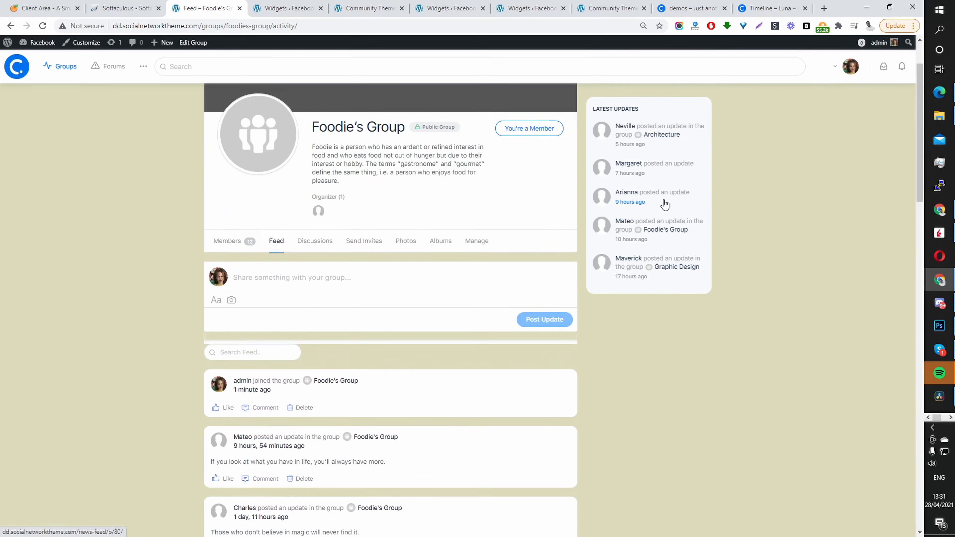
scroll(603, 219, down, 2)
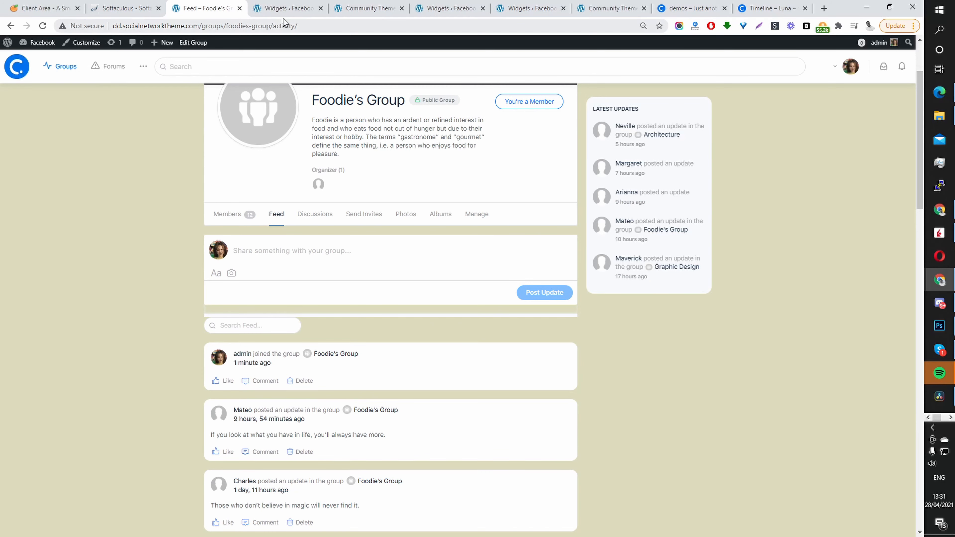
- Add the (BB) Forum Recent Topics widget to the Groups → Group Activity widget area
click(287, 8)
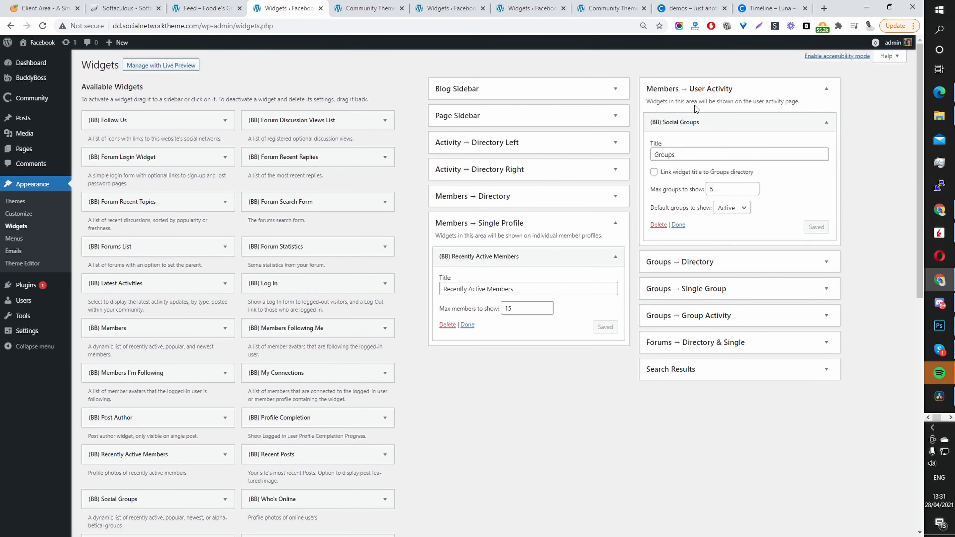
click(714, 96)
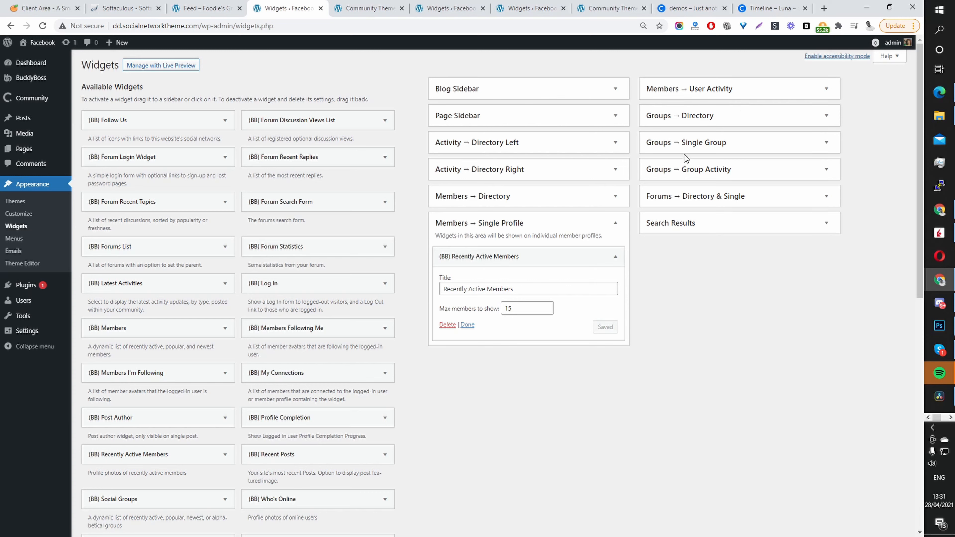
click(710, 177)
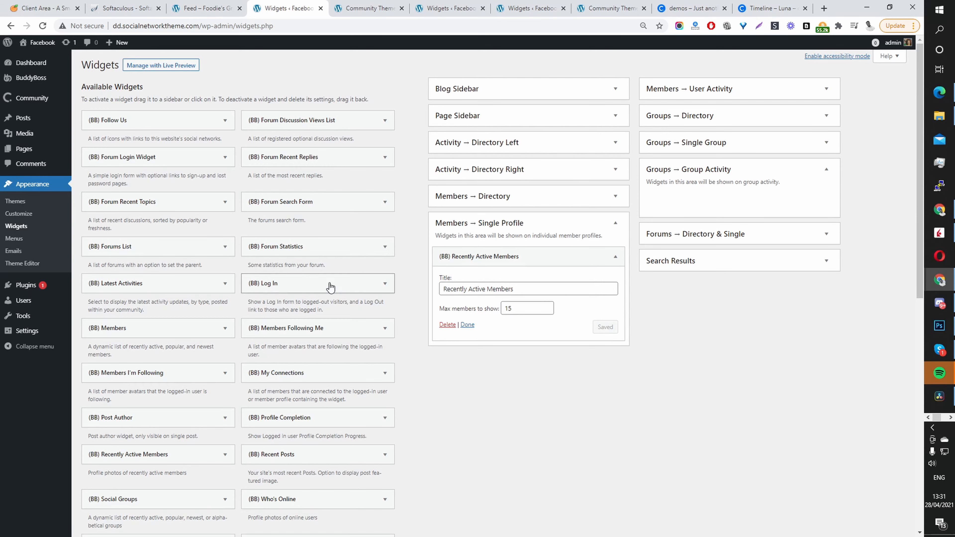
scroll(331, 288, down, 5)
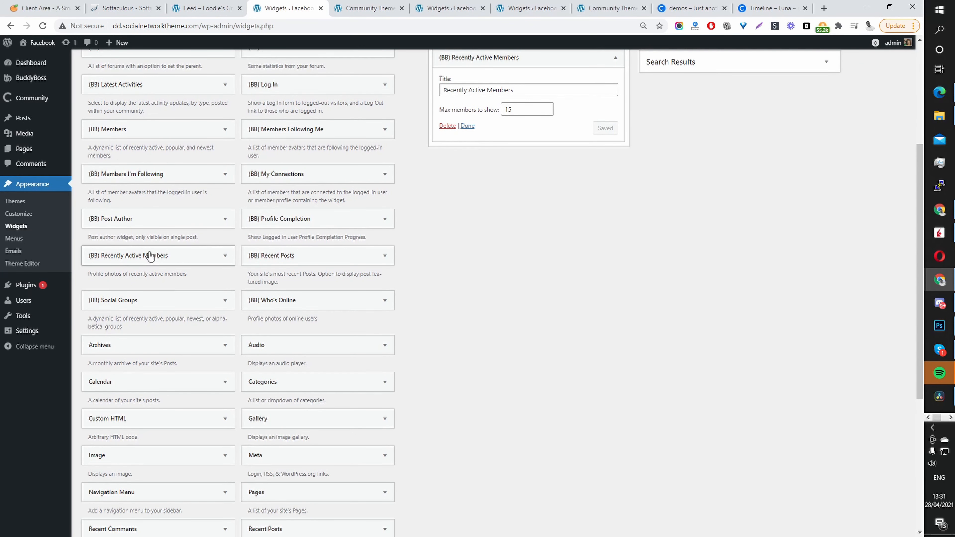
scroll(219, 267, down, 1)
scroll(221, 267, up, 1)
scroll(220, 268, up, 3)
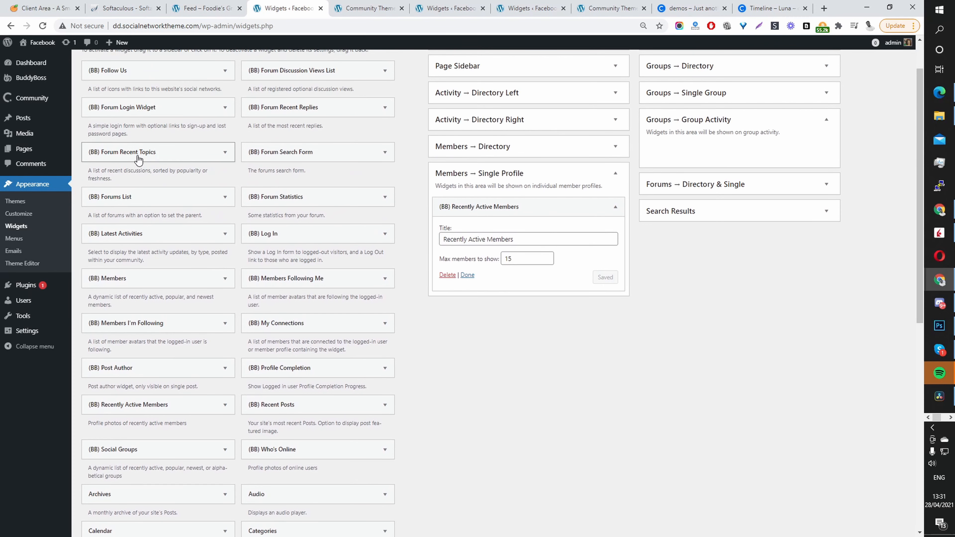
drag(139, 159, 744, 147)
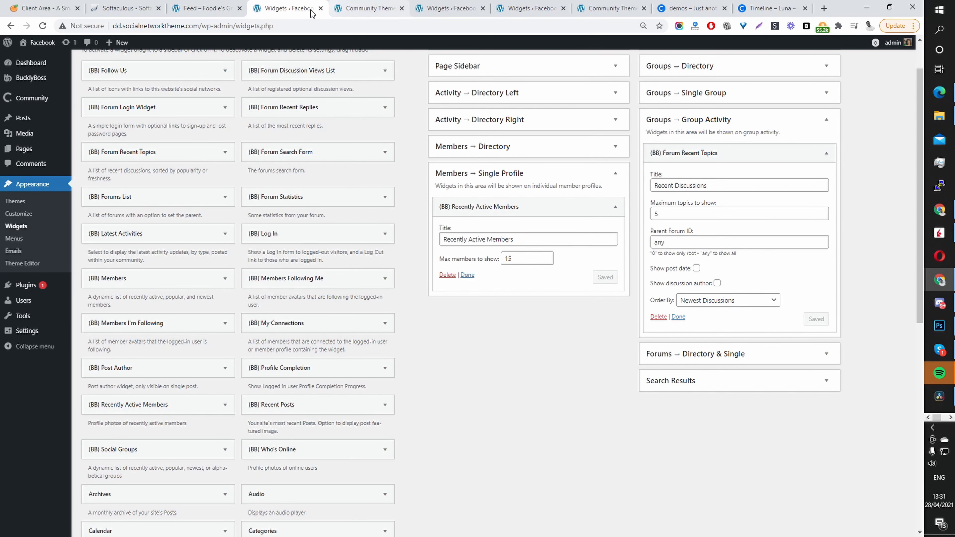
- Reload the Foodie's Group feed and examine the recent discussions widget beside the posts
click(209, 7)
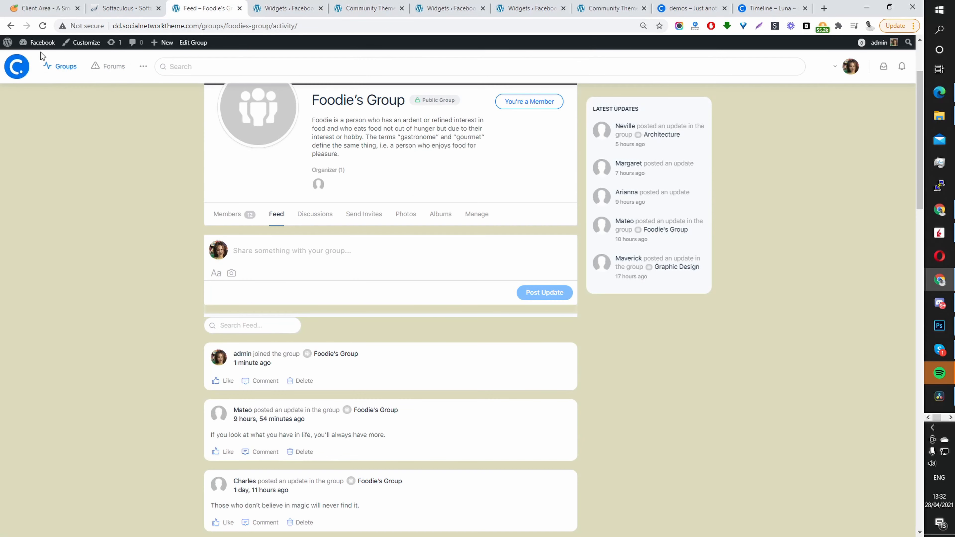
click(43, 26)
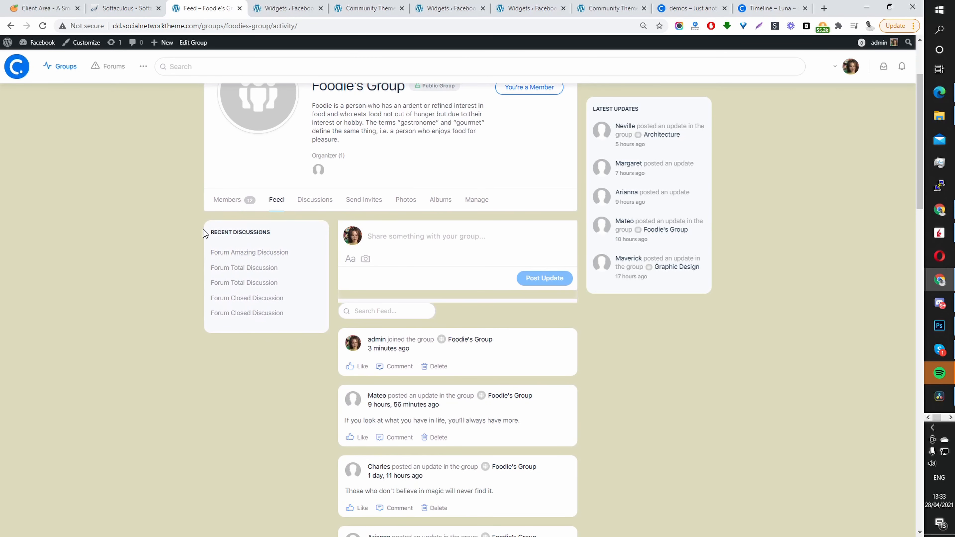
drag(212, 230, 276, 245)
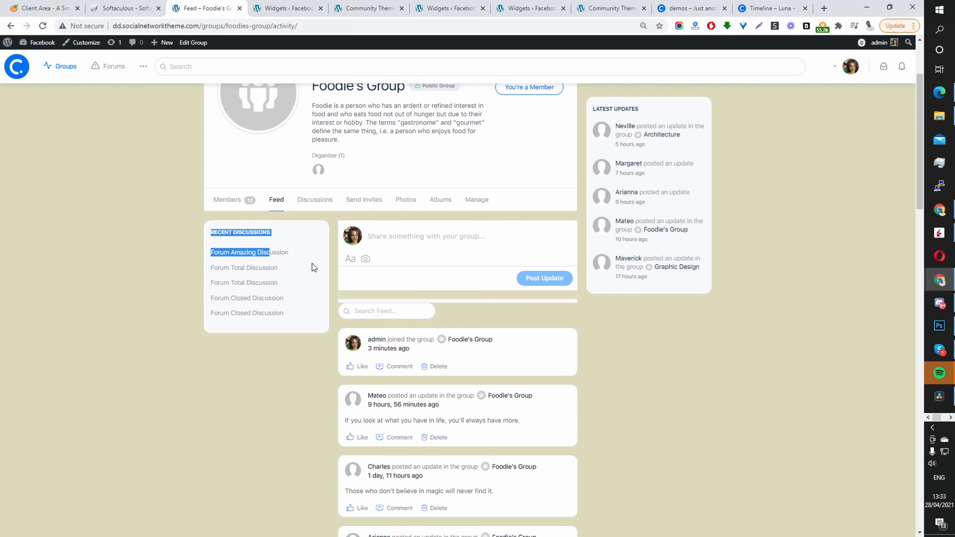
click(311, 254)
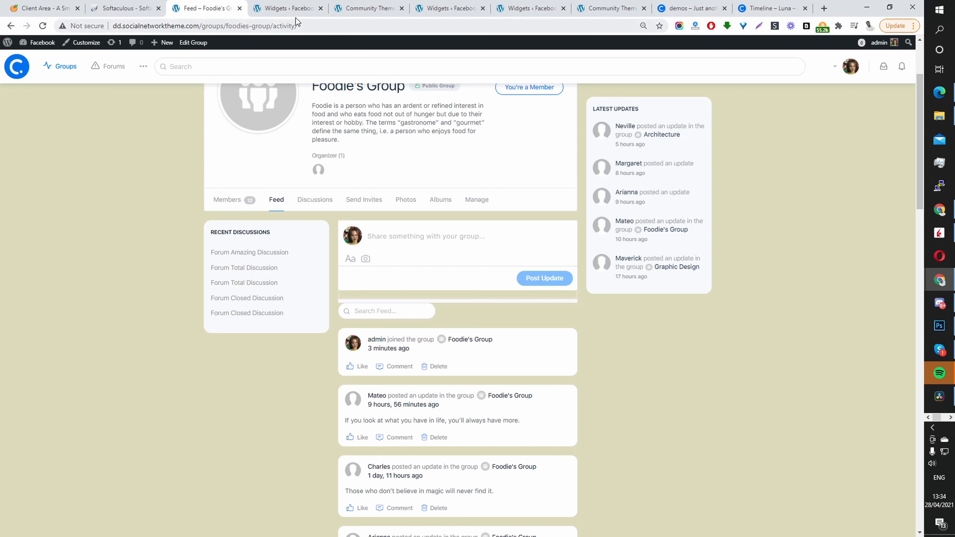
- Remove the (BB) Forum Recent Topics widget from the Groups → Group Activity widget area
click(288, 8)
scroll(638, 247, up, 5)
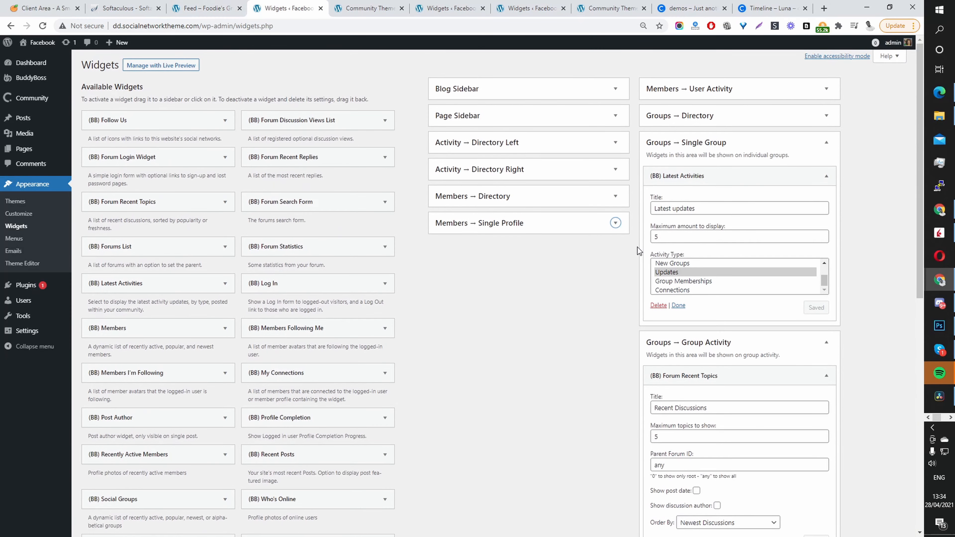
scroll(718, 245, down, 5)
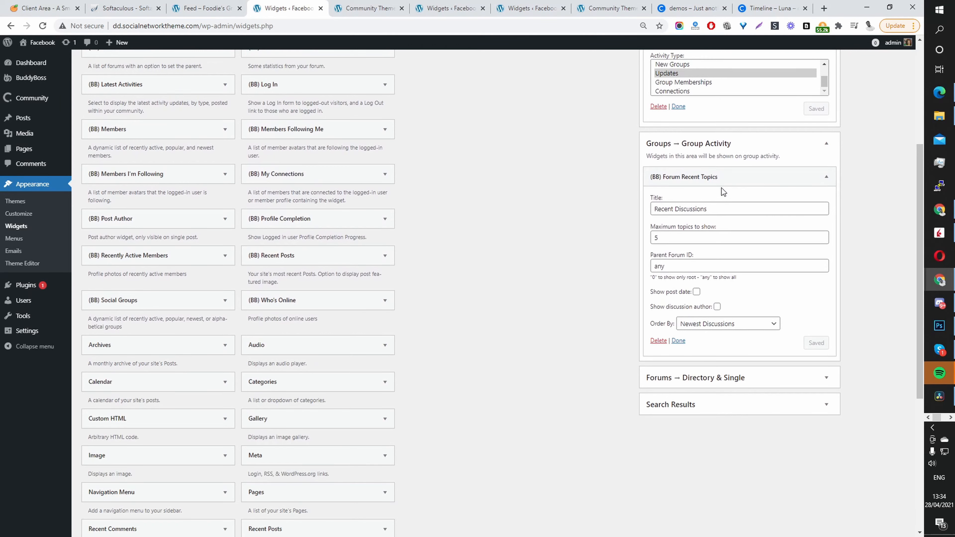
mouse_move(729, 179)
mouse_down()
mouse_move(487, 171)
mouse_move(663, 191)
mouse_move(734, 177)
mouse_up()
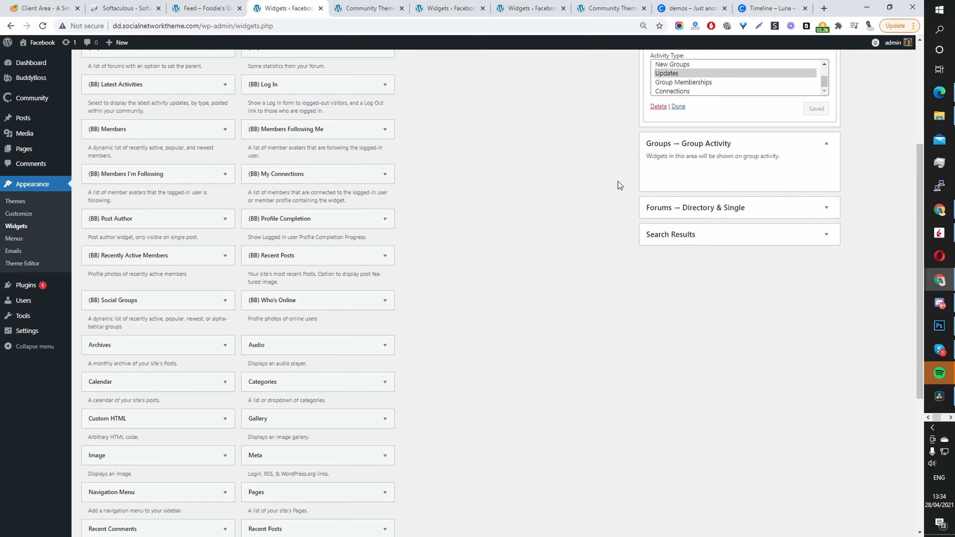
- Reload the Foodie's Group feed and check the page layout after the widget removal
click(363, 7)
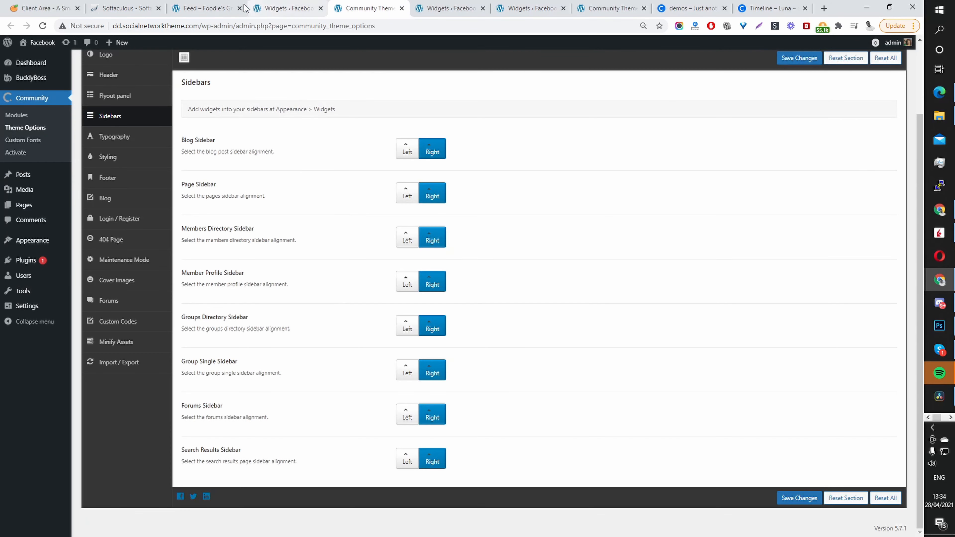
click(211, 8)
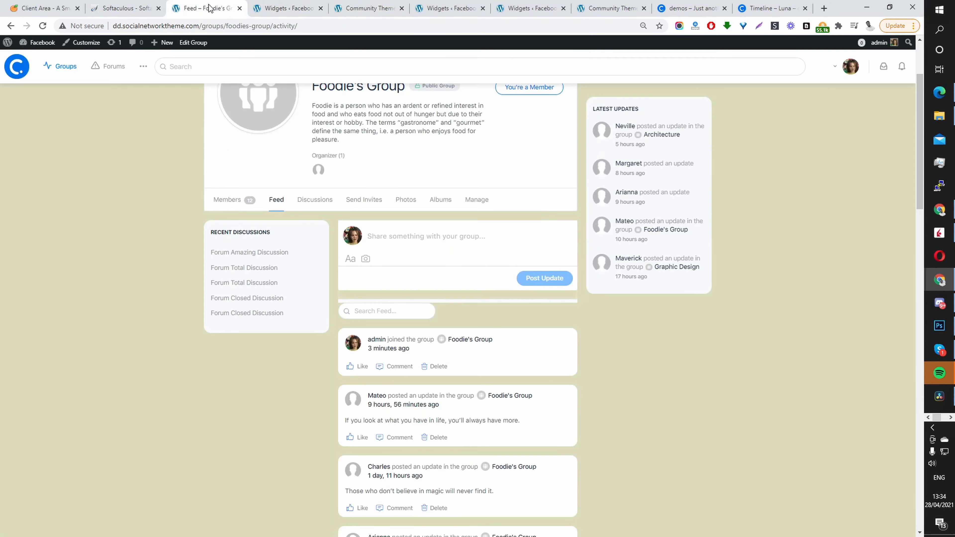
click(42, 25)
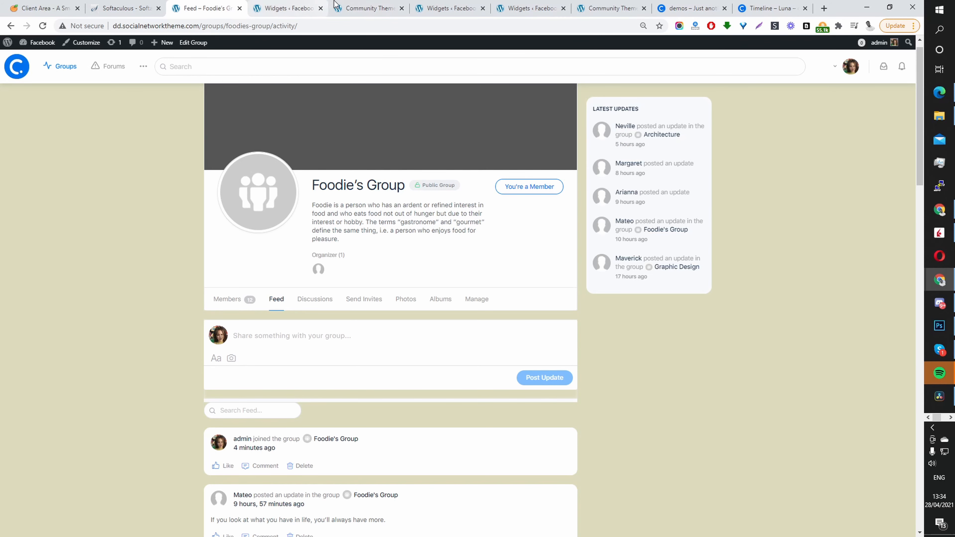
- Set the Group Single Sidebar alignment to Left in the Community theme options, save, and reload the Foodie's Group feed
click(341, 11)
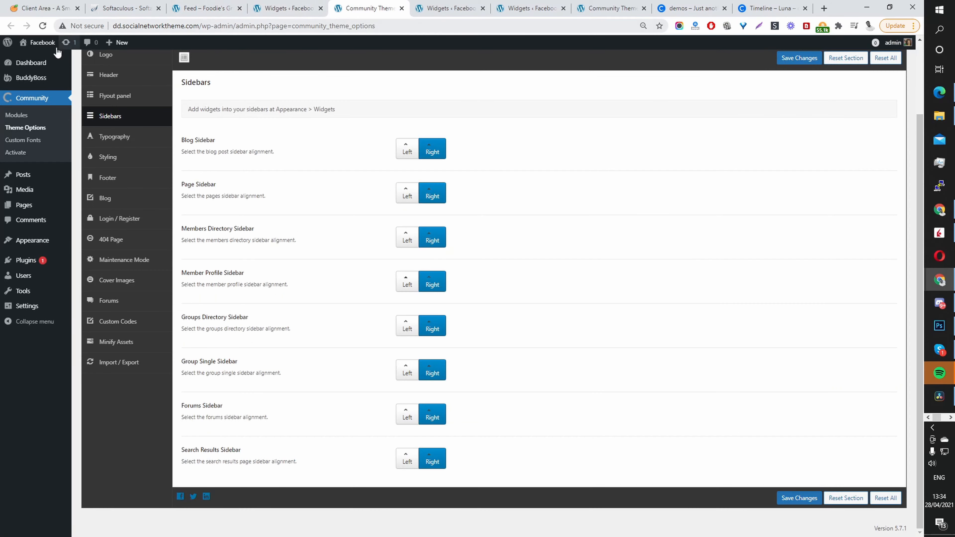
mouse_move(31, 84)
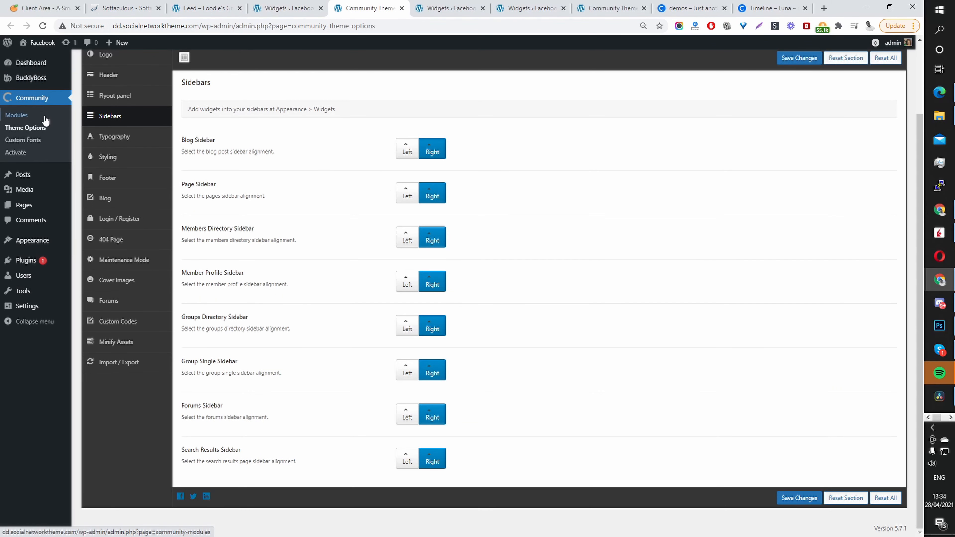
scroll(345, 233, up, 2)
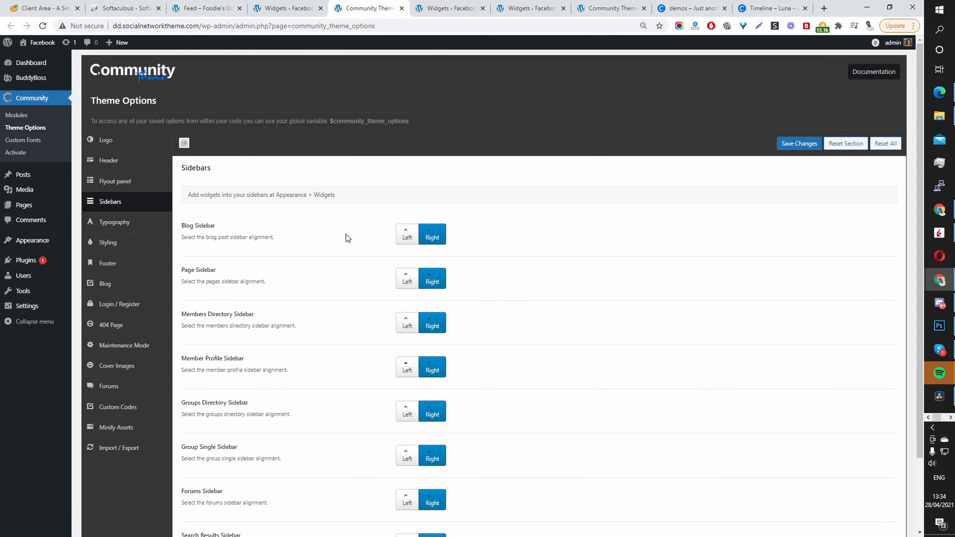
scroll(345, 236, down, 2)
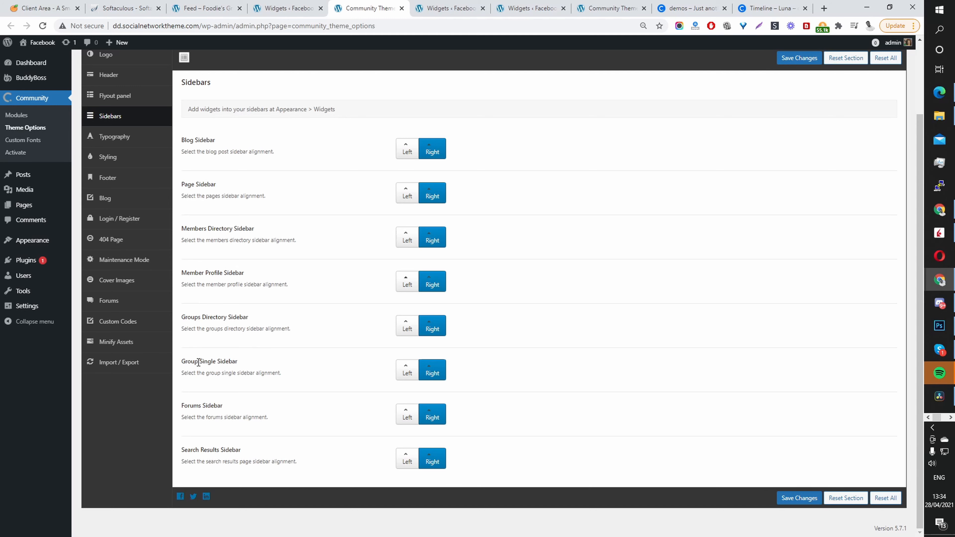
drag(199, 362, 275, 373)
click(407, 378)
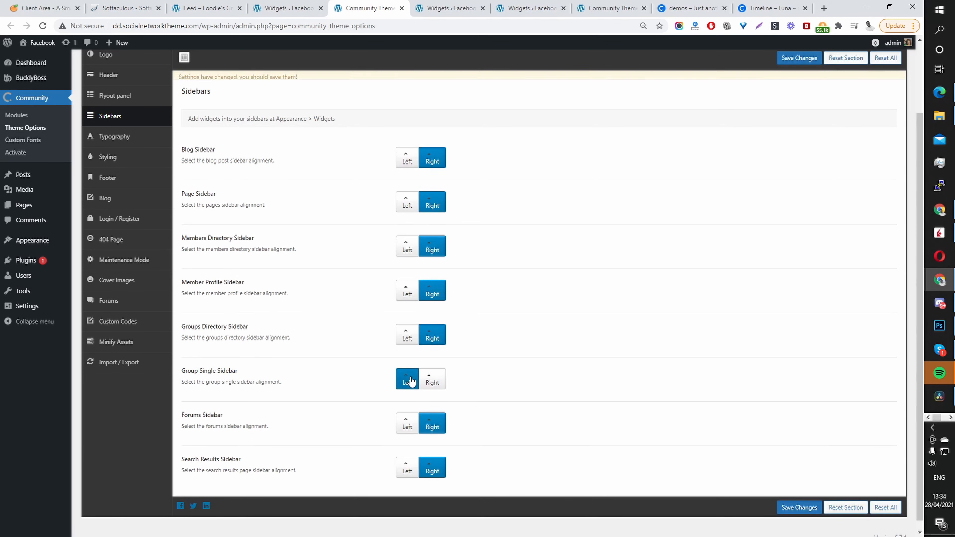
click(790, 517)
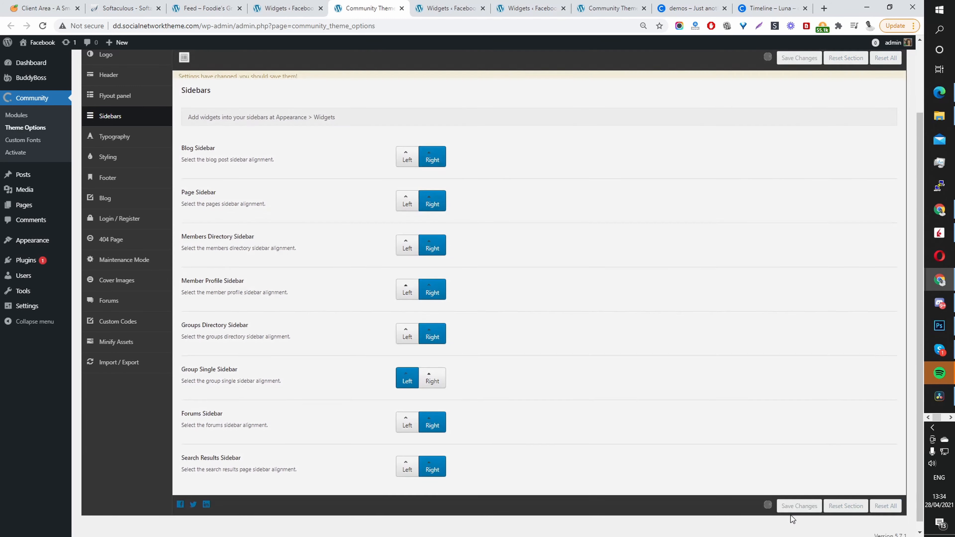
click(207, 8)
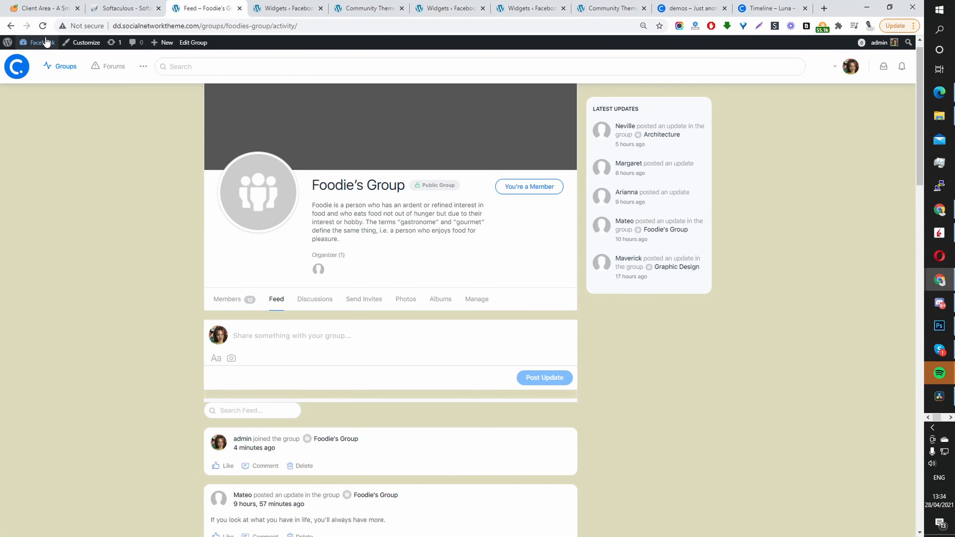
click(44, 25)
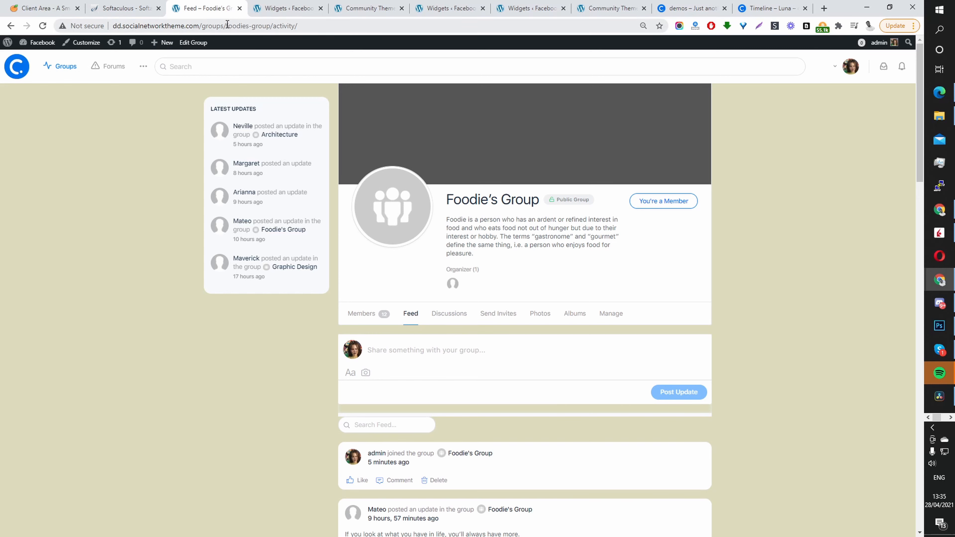
- Open the site's groups directory by shortening the group feed's address to /groups/
drag(226, 25, 450, 59)
key(BackSpace)
key(Return)
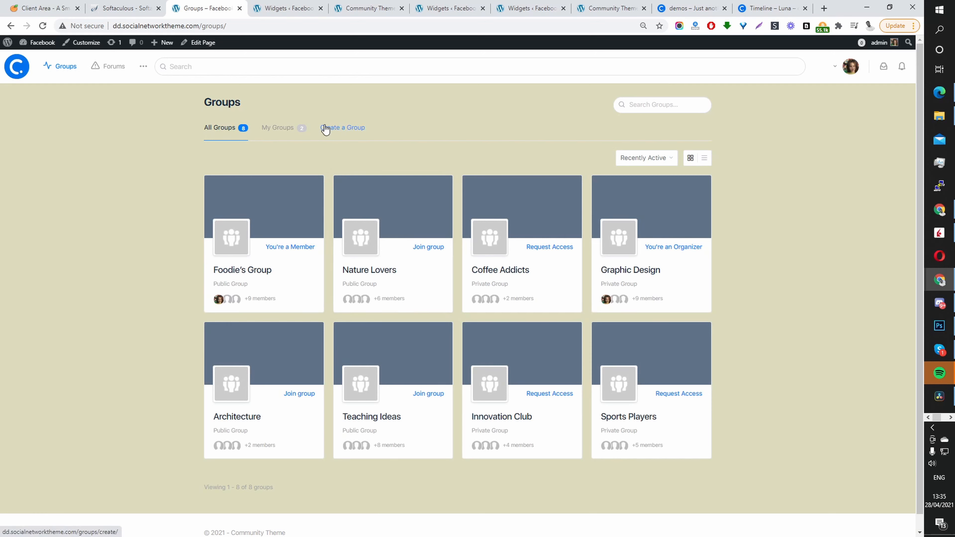
- Create a new group named Marketing with the description "blah" and continue to its settings
click(341, 136)
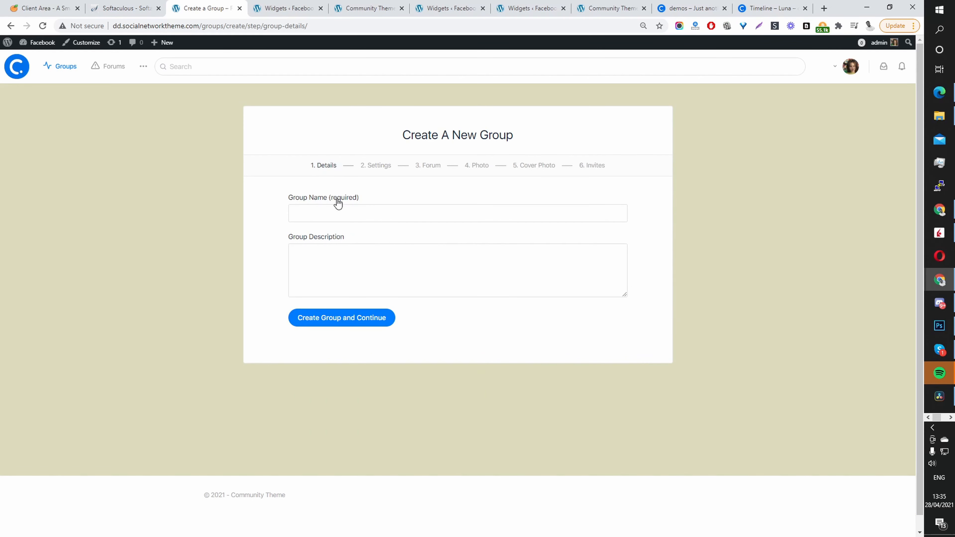
click(339, 214)
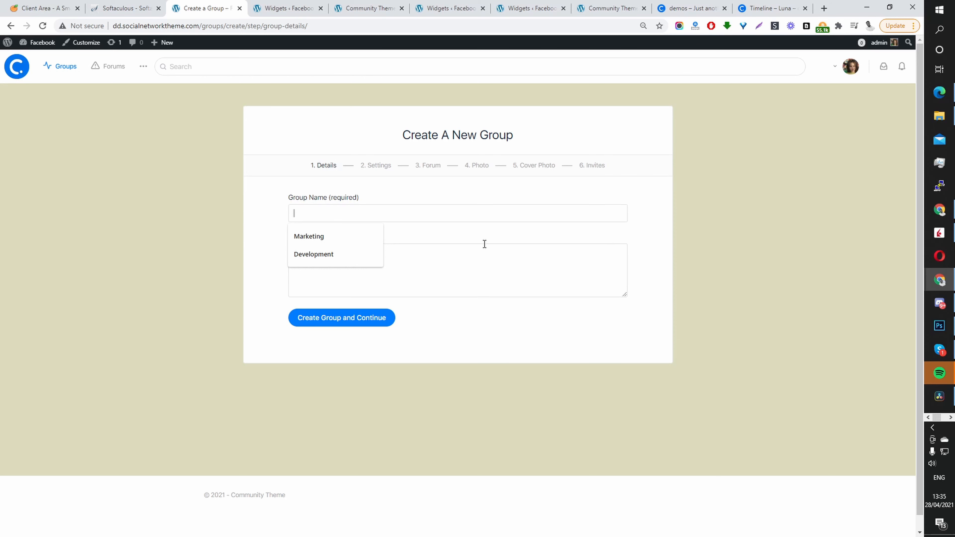
click(367, 242)
click(384, 272)
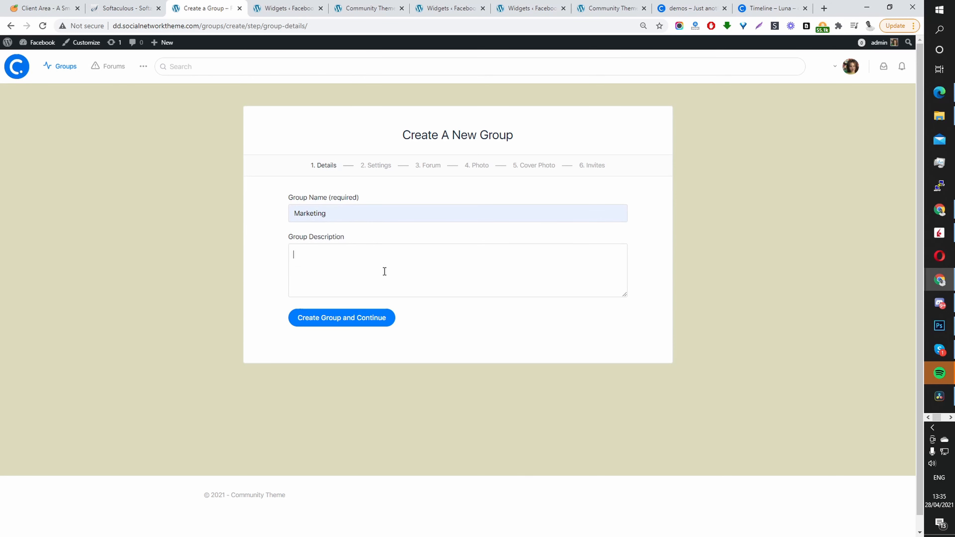
text(blah)
click(356, 316)
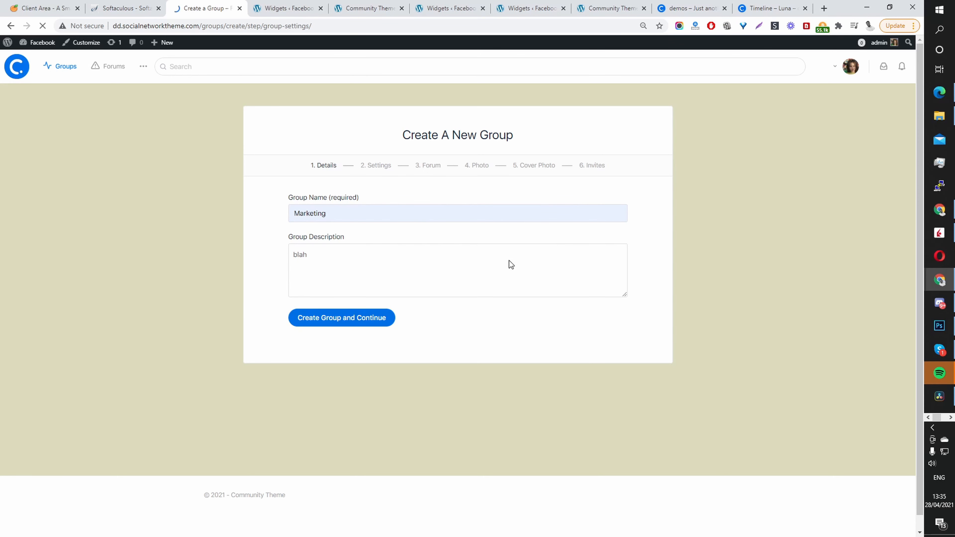
- Examine the new group's privacy, invitation, activity feed, photo and album permission options
scroll(540, 257, down, 8)
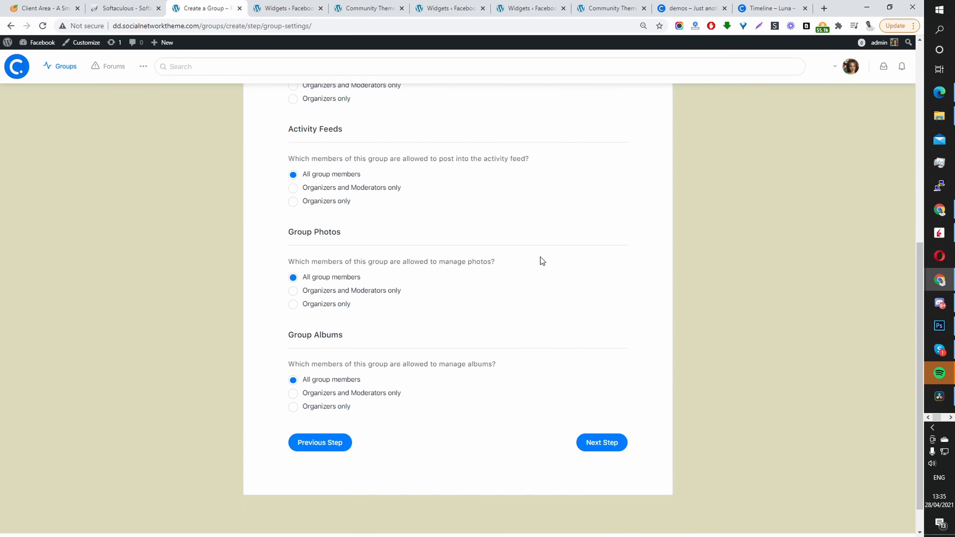
scroll(538, 256, up, 5)
scroll(525, 221, up, 3)
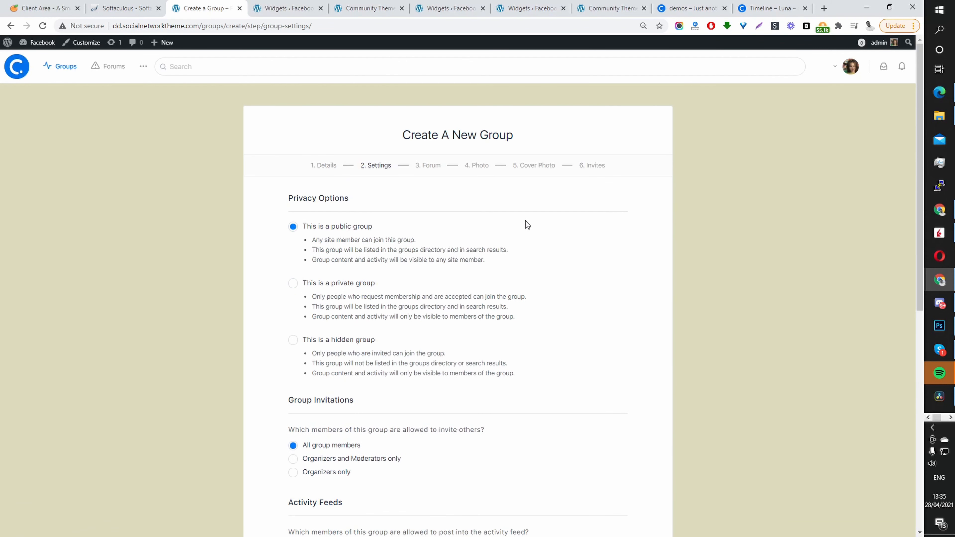